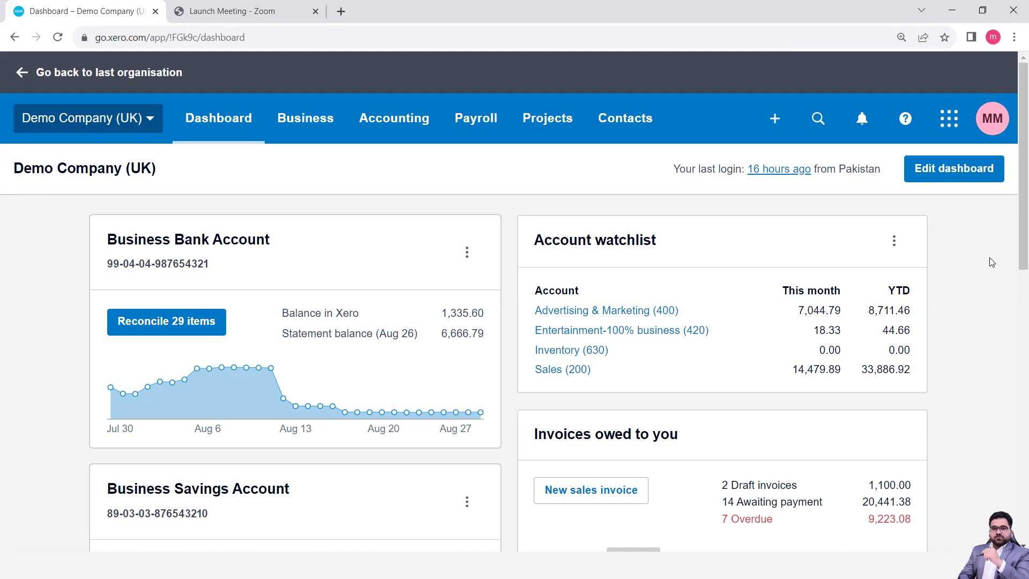
# Open the Invoices list from the Business menu for Demo Company (UK)
pyautogui.click(306, 122)
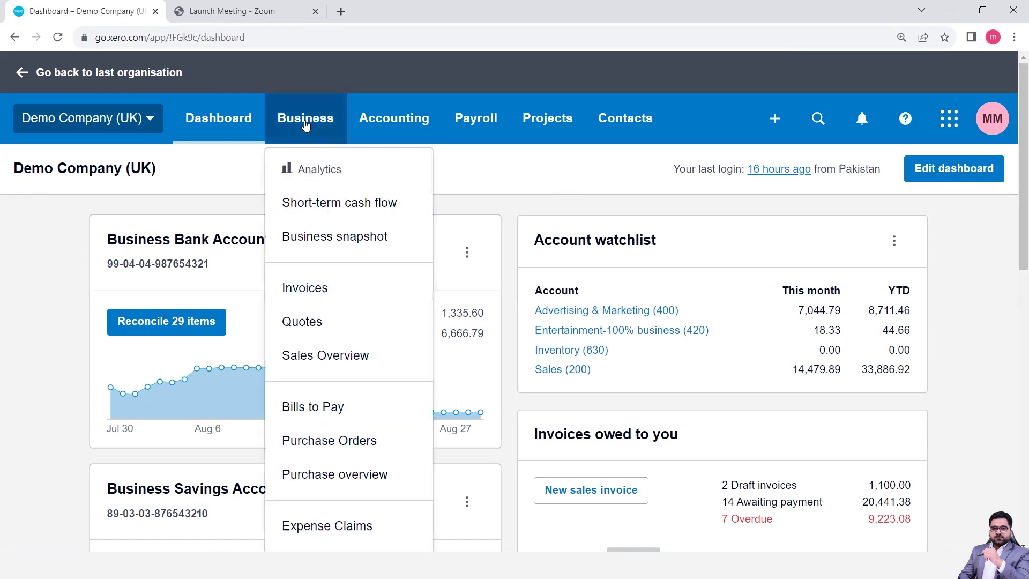
pyautogui.click(314, 288)
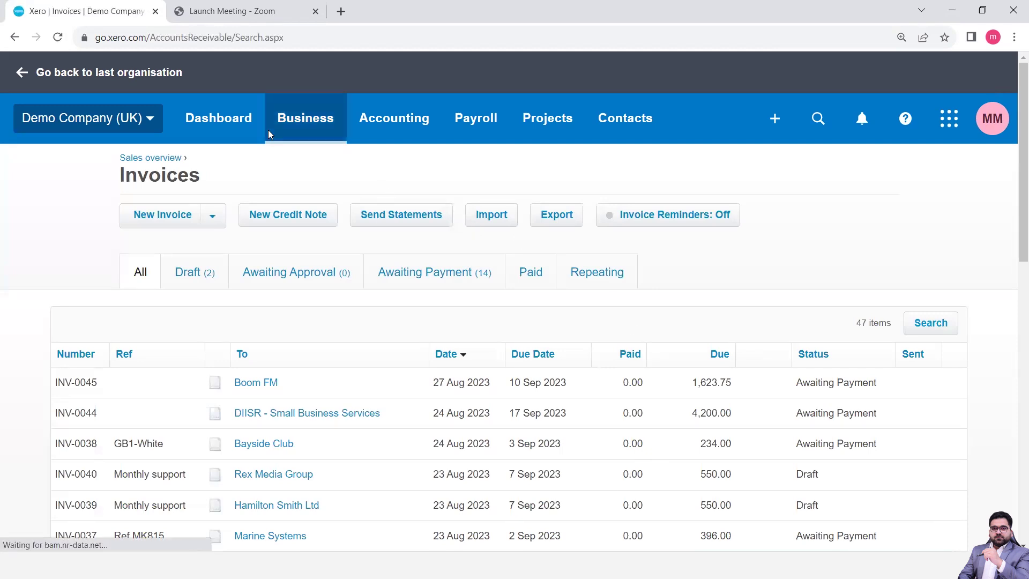
# Duplicate the Xero Invoices browser tab and switch back and forth between the two copies
pyautogui.rightClick(86, 17)
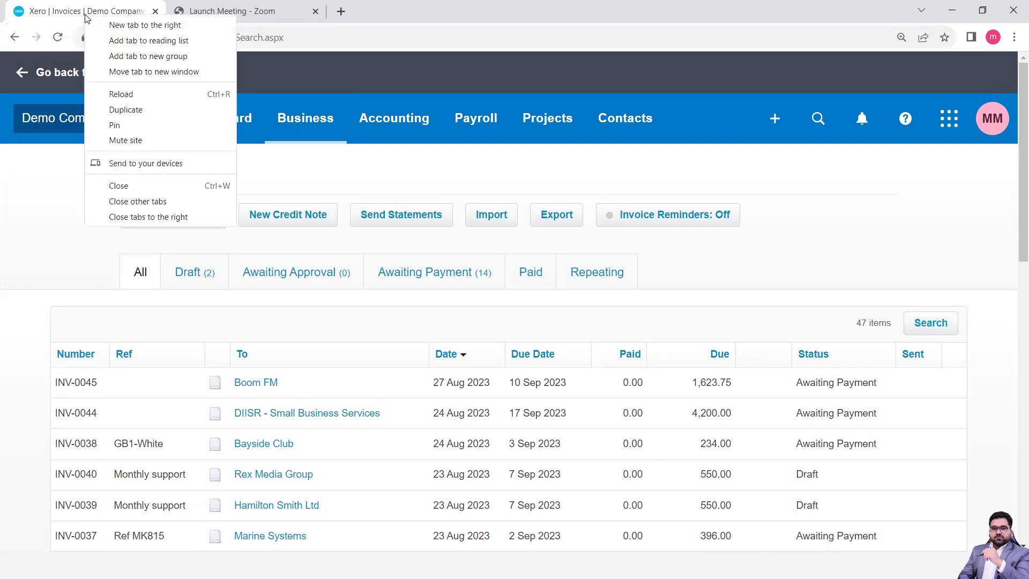
pyautogui.click(116, 112)
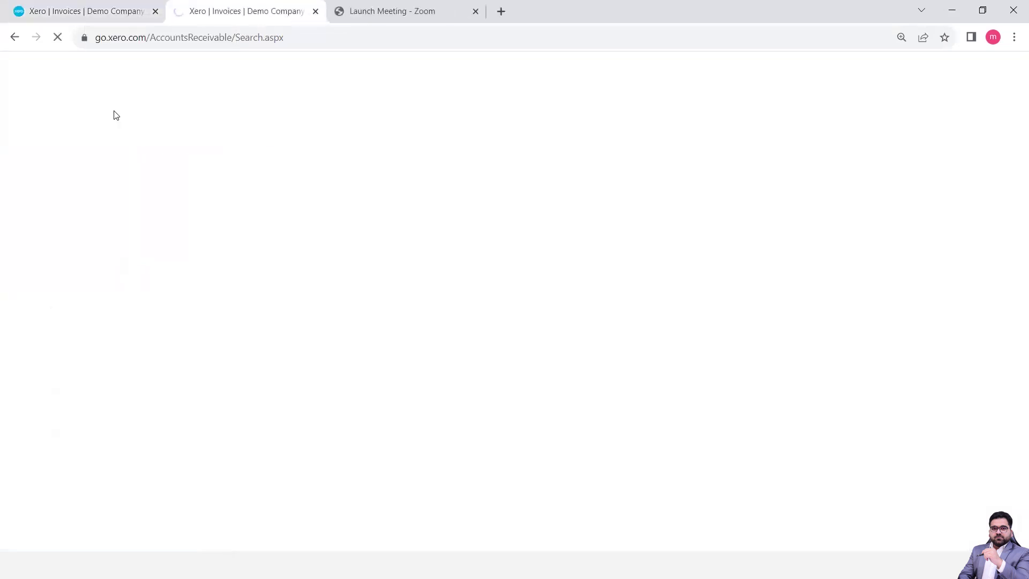
pyautogui.click(90, 16)
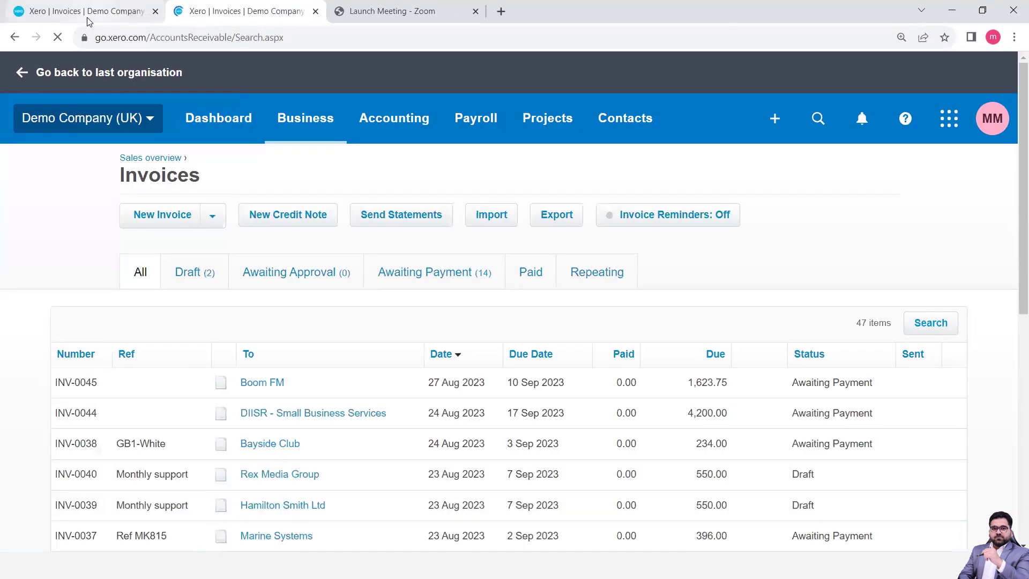
pyautogui.click(232, 15)
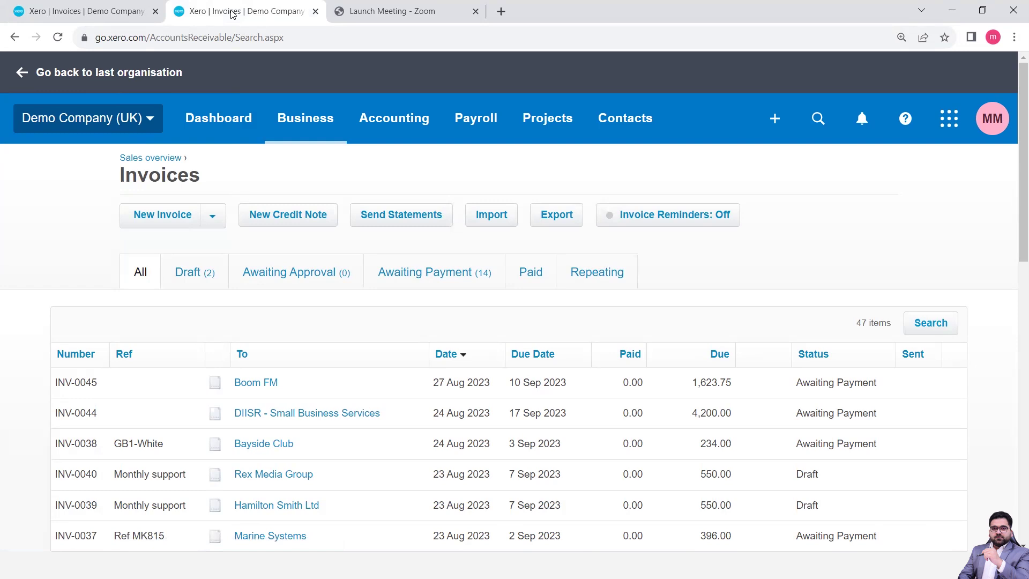
pyautogui.click(138, 13)
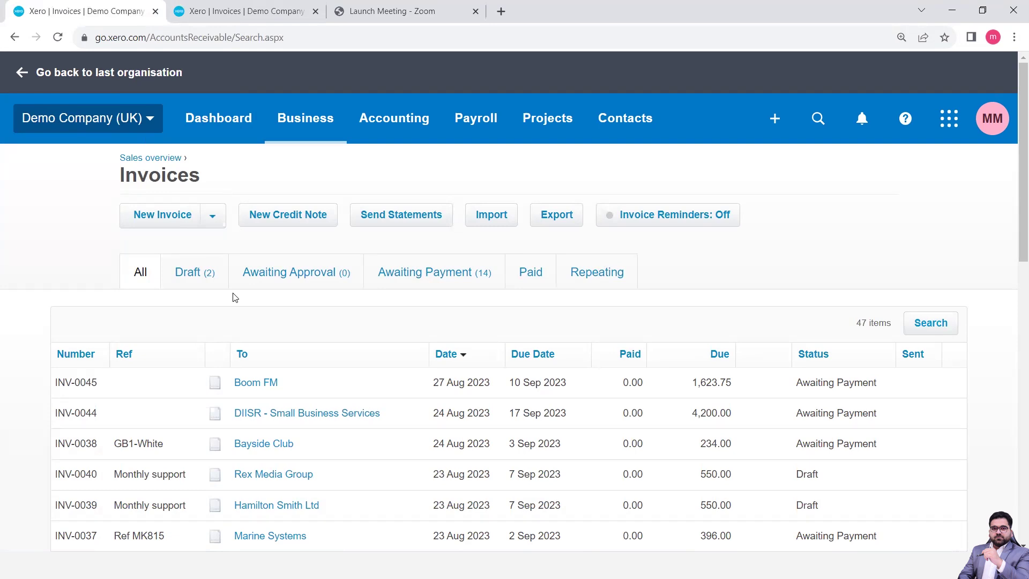
pyautogui.click(233, 16)
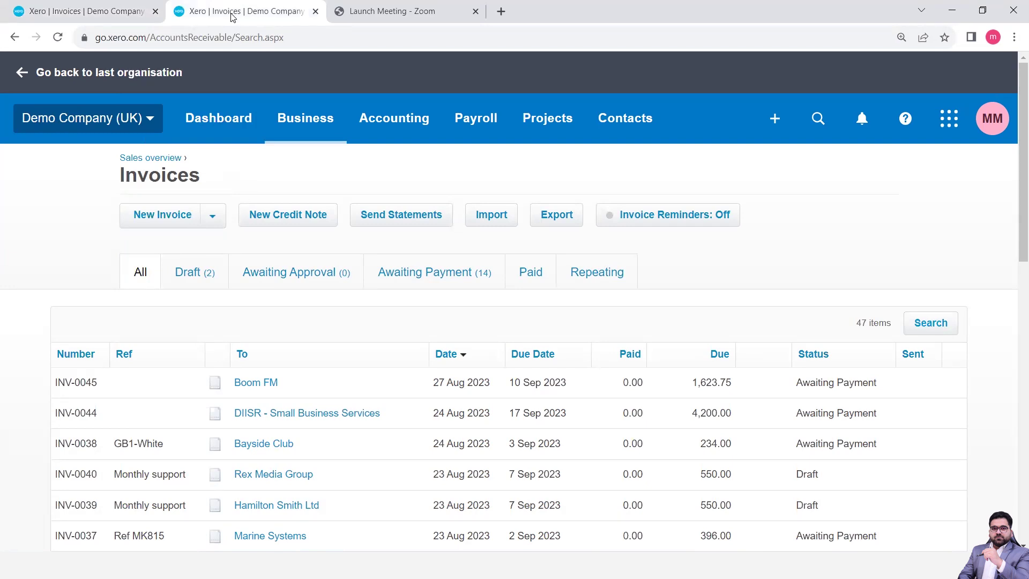
pyautogui.click(105, 20)
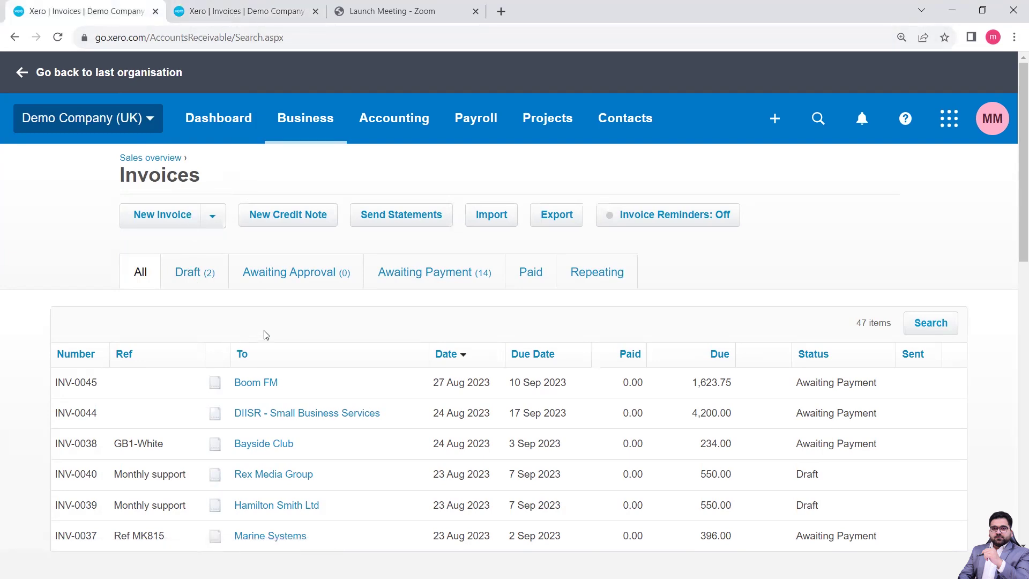
pyautogui.scroll(-3, 432, 429)
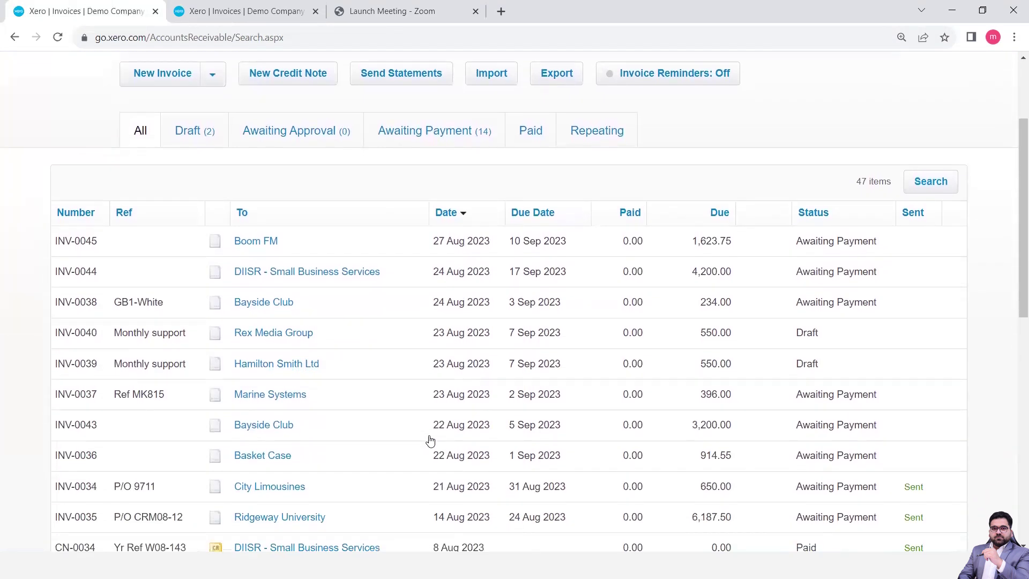
pyautogui.scroll(3, 432, 440)
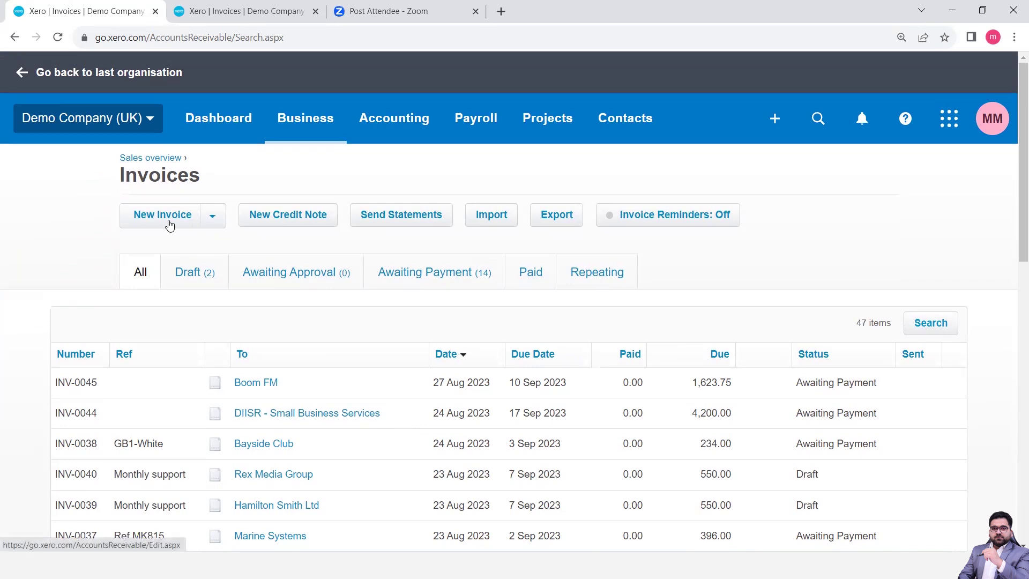
# Start a blank standard invoice, INV-0046 dated 28 Aug 2023, from the New Invoice menu
pyautogui.click(213, 220)
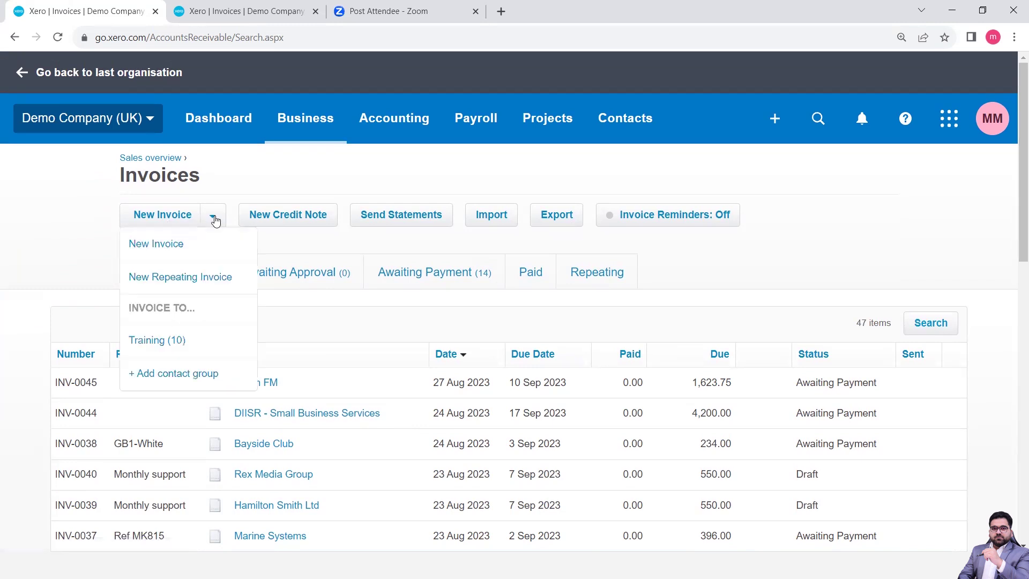
pyautogui.click(71, 239)
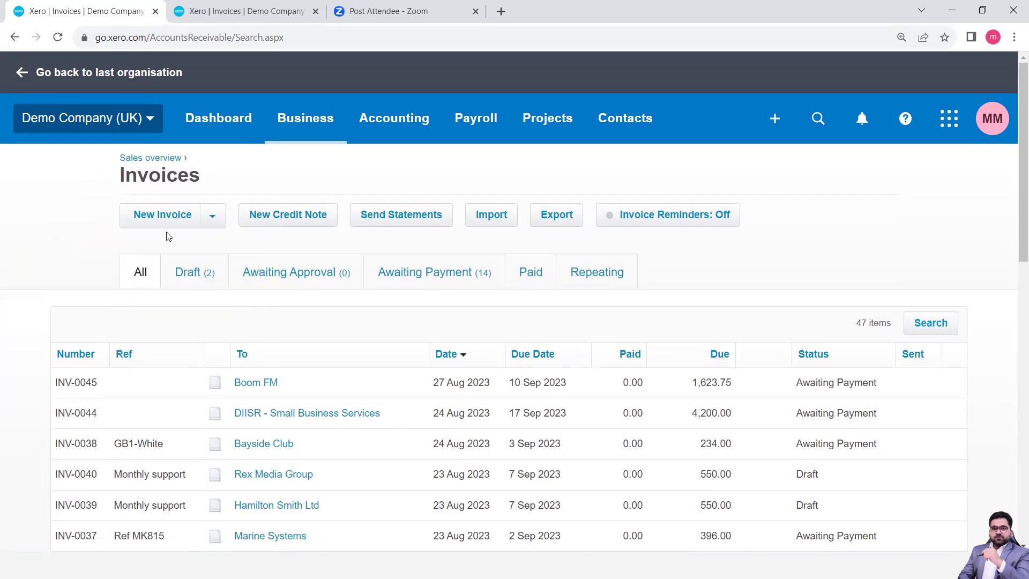
pyautogui.click(214, 218)
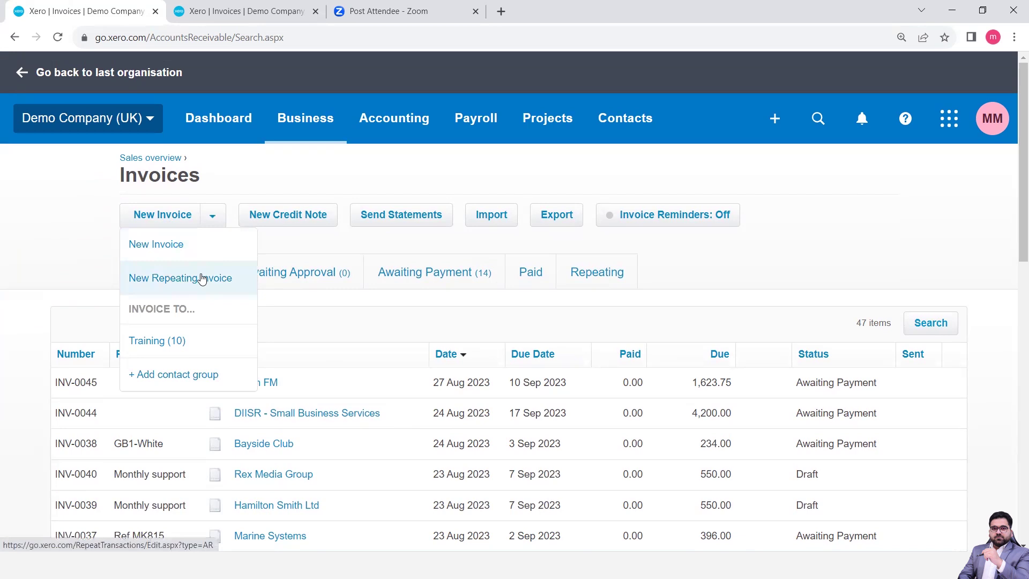
pyautogui.click(177, 248)
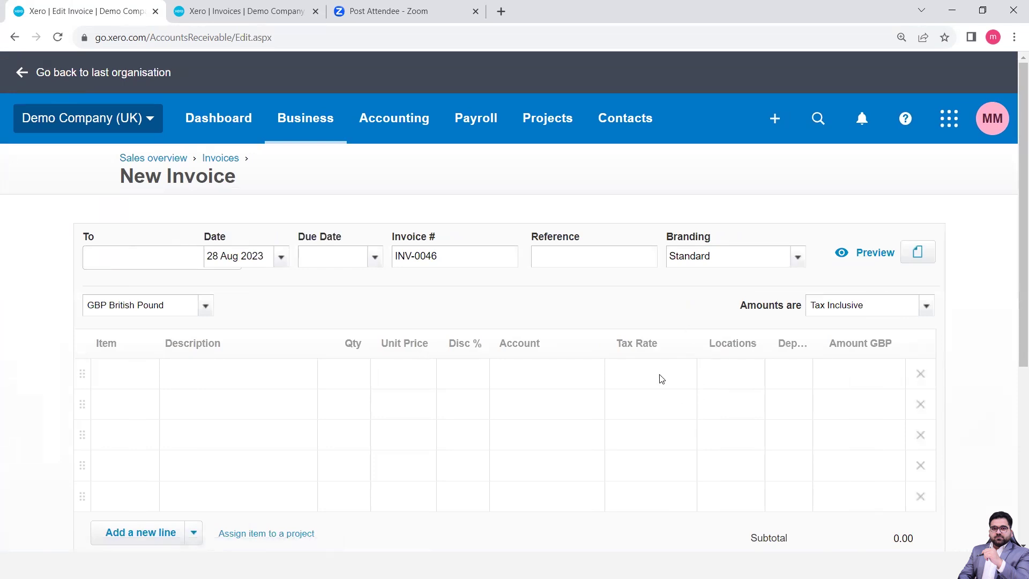
pyautogui.scroll(-2, 661, 379)
pyautogui.scroll(-3, 661, 379)
pyautogui.scroll(5, 661, 379)
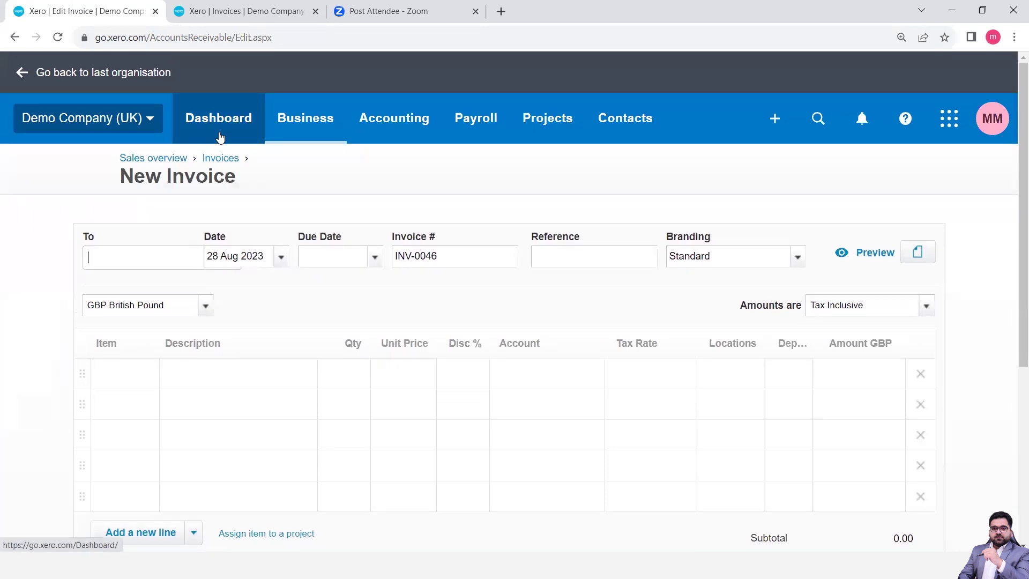
# Go to Invoice settings through the Demo Company (UK) Settings page
pyautogui.click(110, 122)
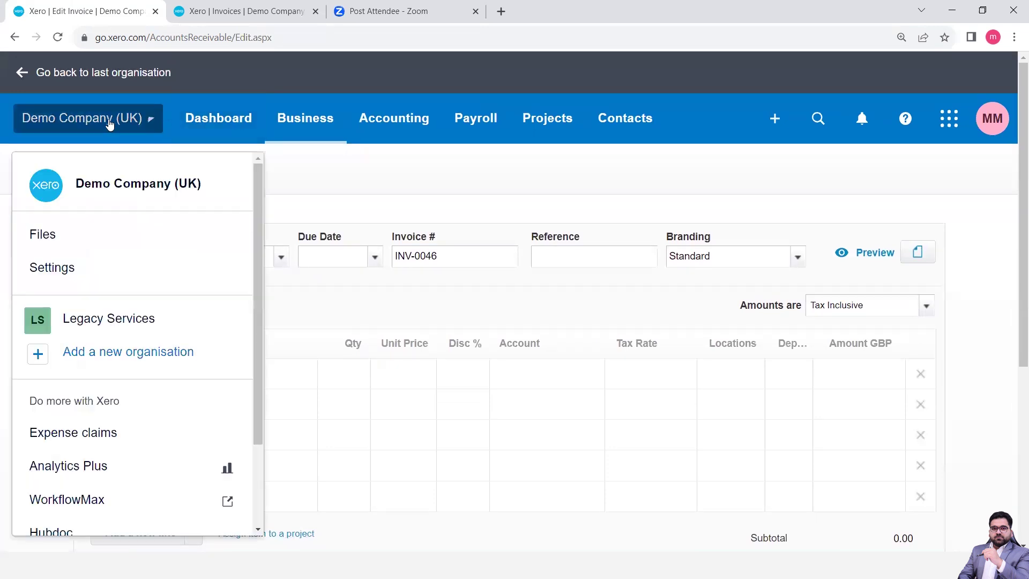
pyautogui.click(78, 268)
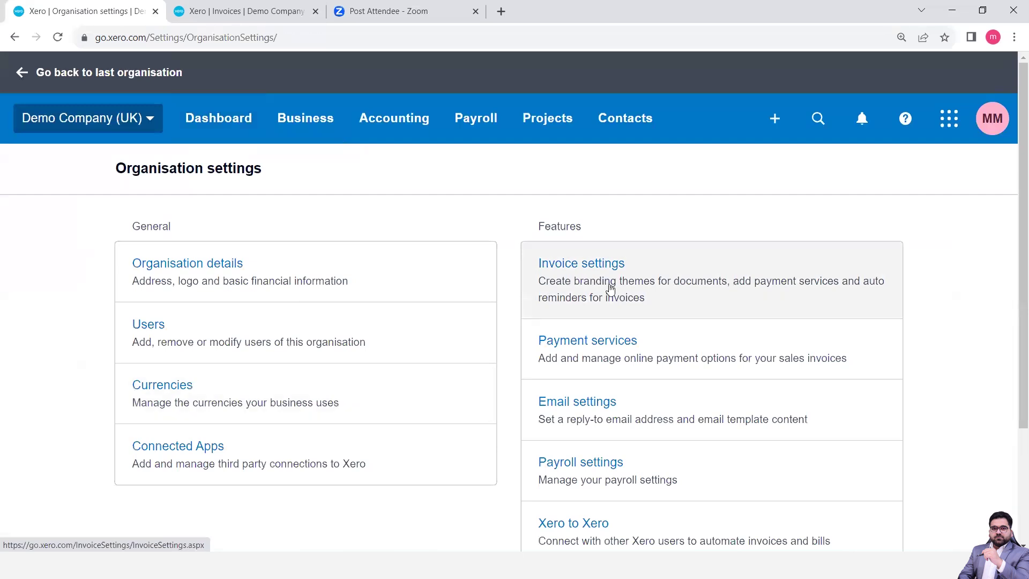
pyautogui.click(614, 289)
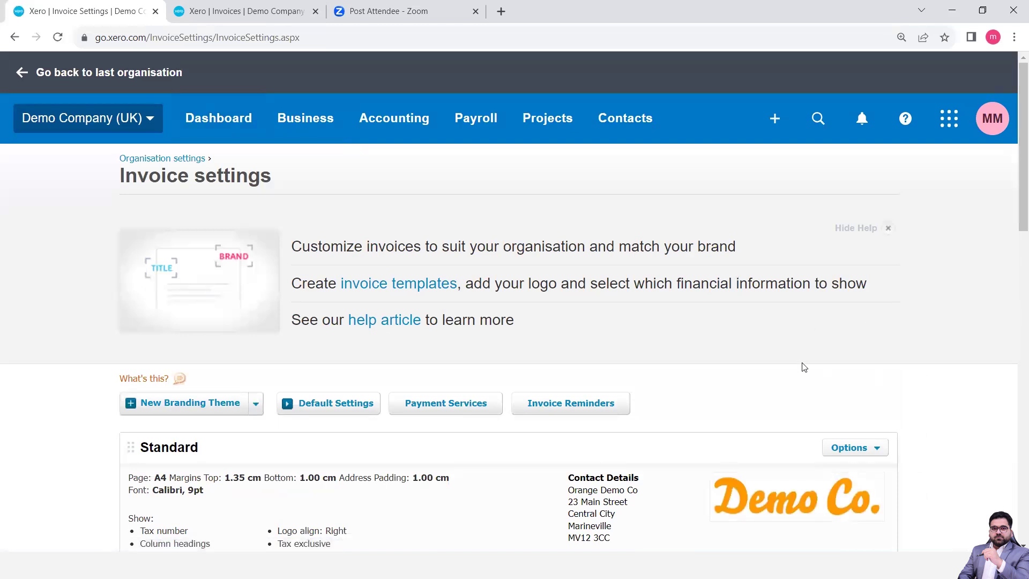
# Scroll down to the Very orange invoice! theme and its OrangeInvoice4dp.docx template
pyautogui.scroll(-5, 804, 344)
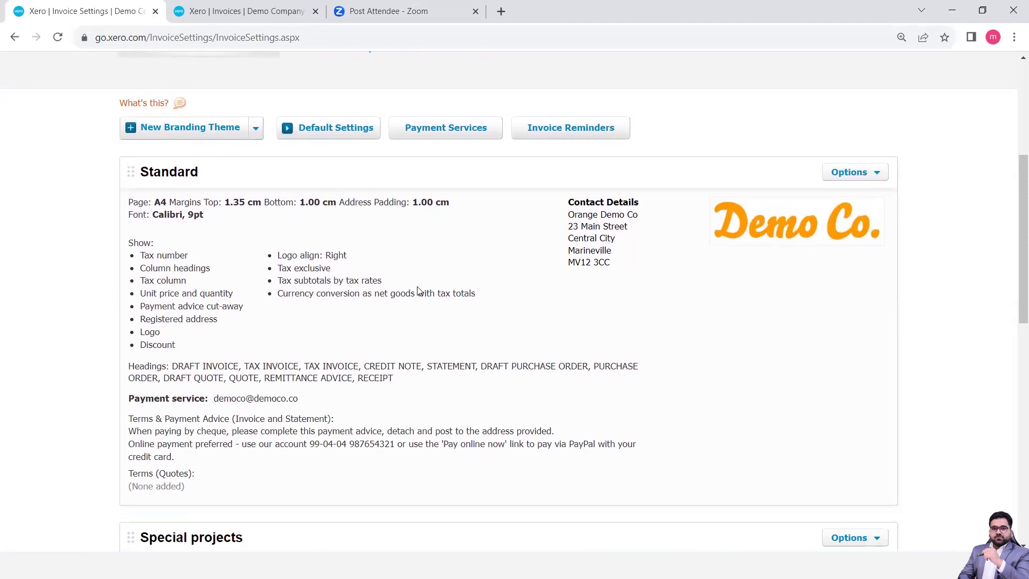
pyautogui.scroll(-6, 418, 291)
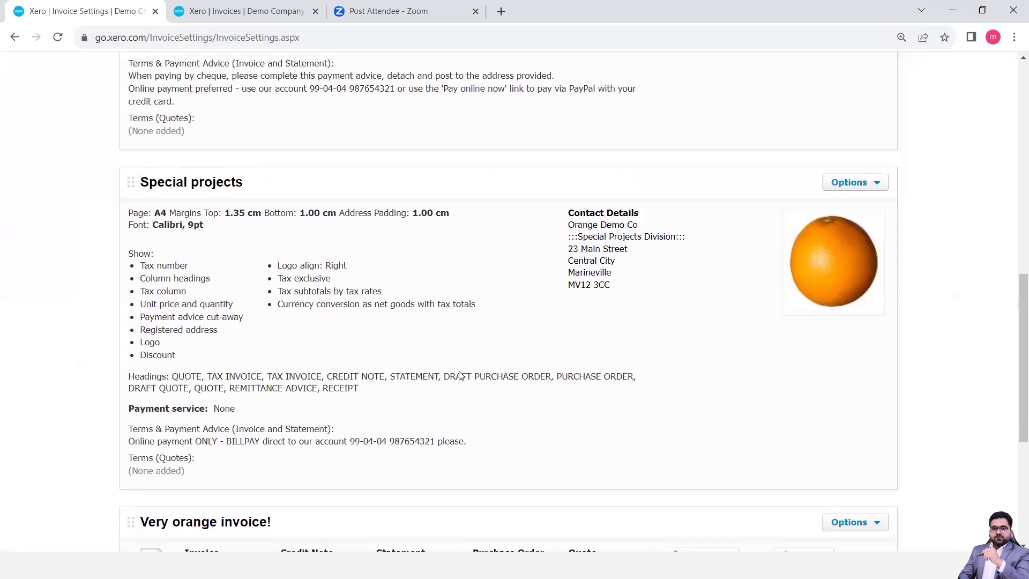
pyautogui.scroll(-4, 459, 374)
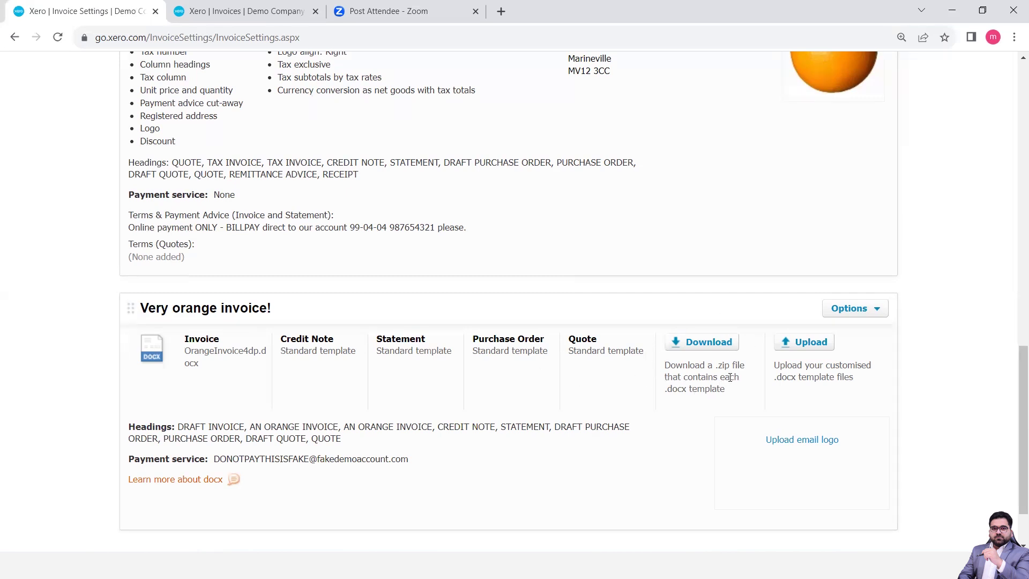
pyautogui.hotkey('ctrl', '+')
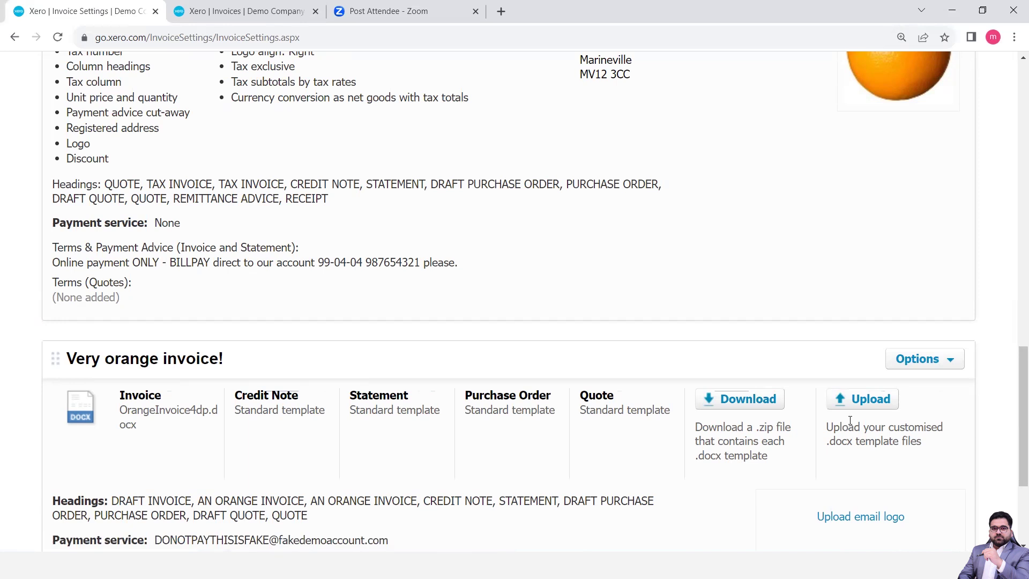
pyautogui.hotkey('ctrl', '-')
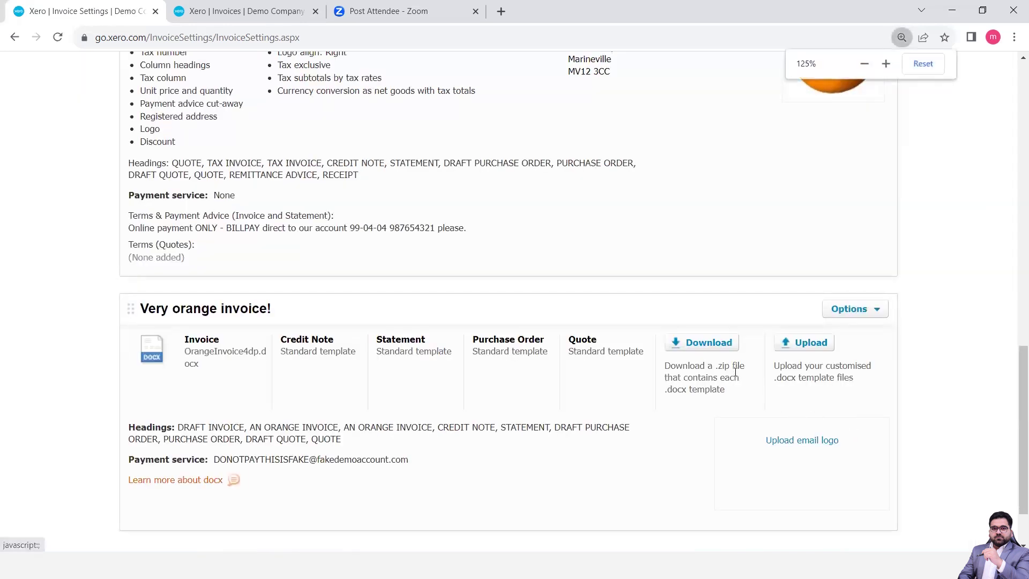
# Download 'Very orange invoice! Templates.zip' (104 KB) and reveal it in the Downloads folder
pyautogui.click(711, 347)
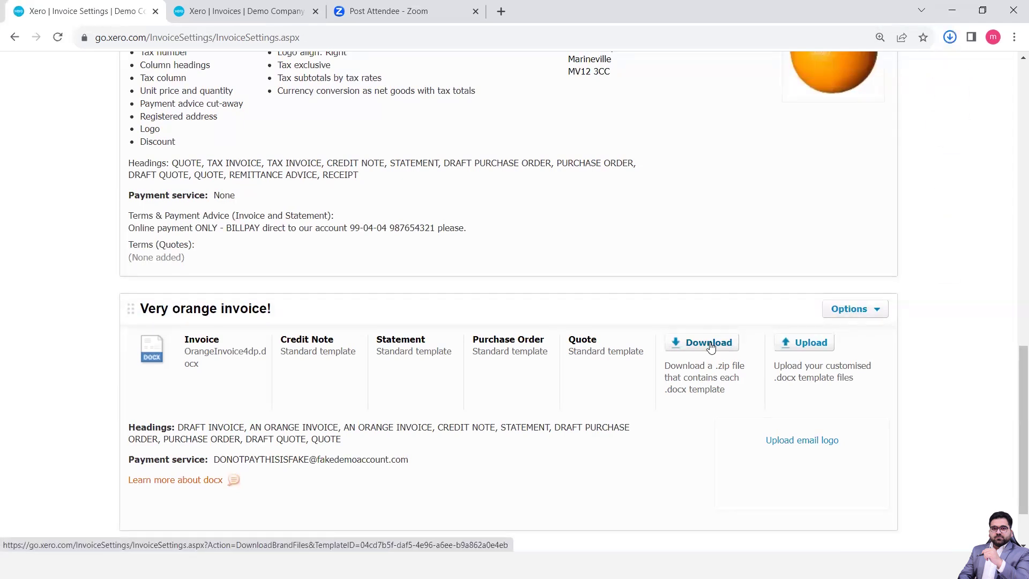
pyautogui.click(950, 38)
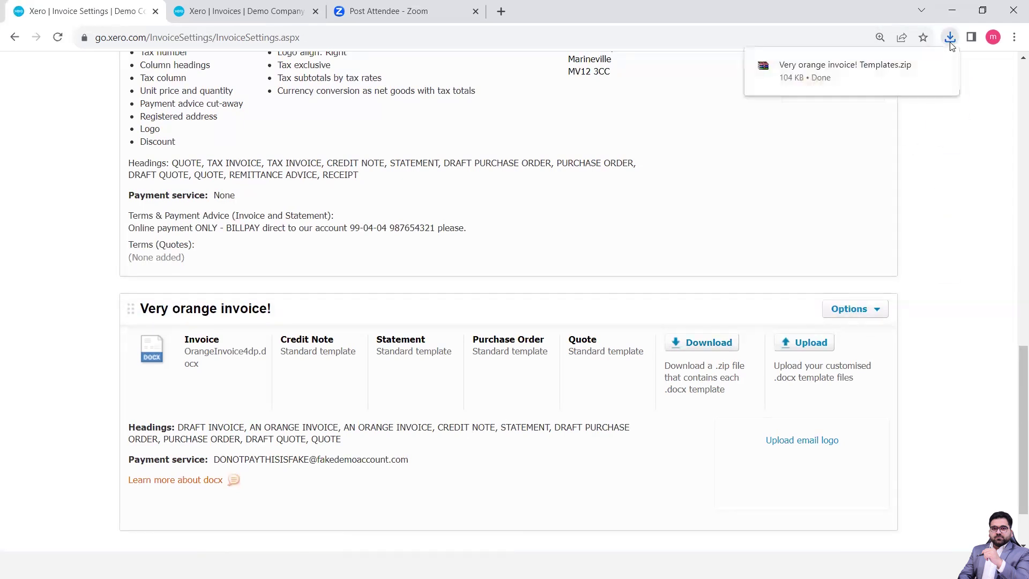
pyautogui.click(919, 70)
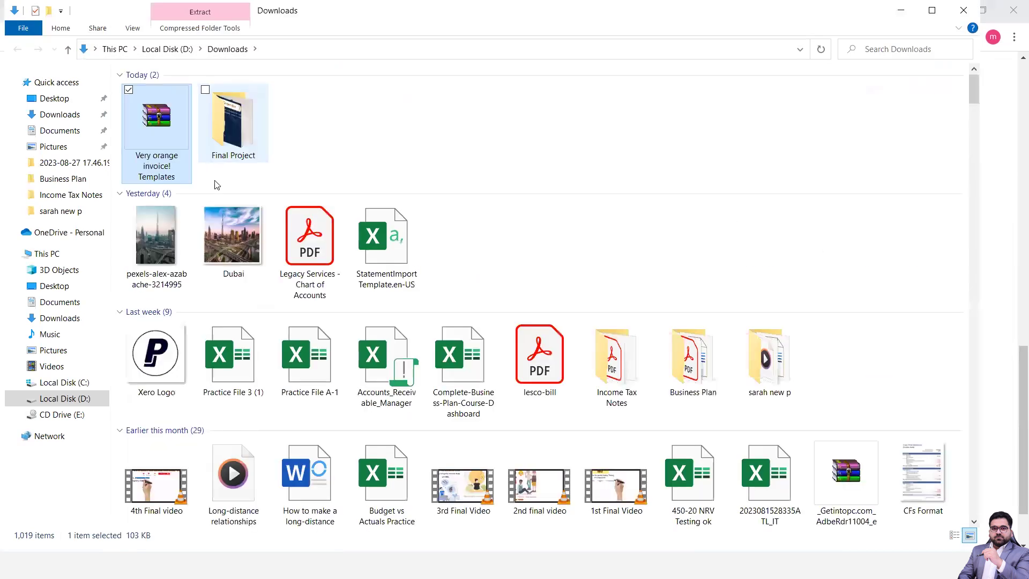
# Extract the templates zip directly into the Downloads folder
pyautogui.rightClick(154, 145)
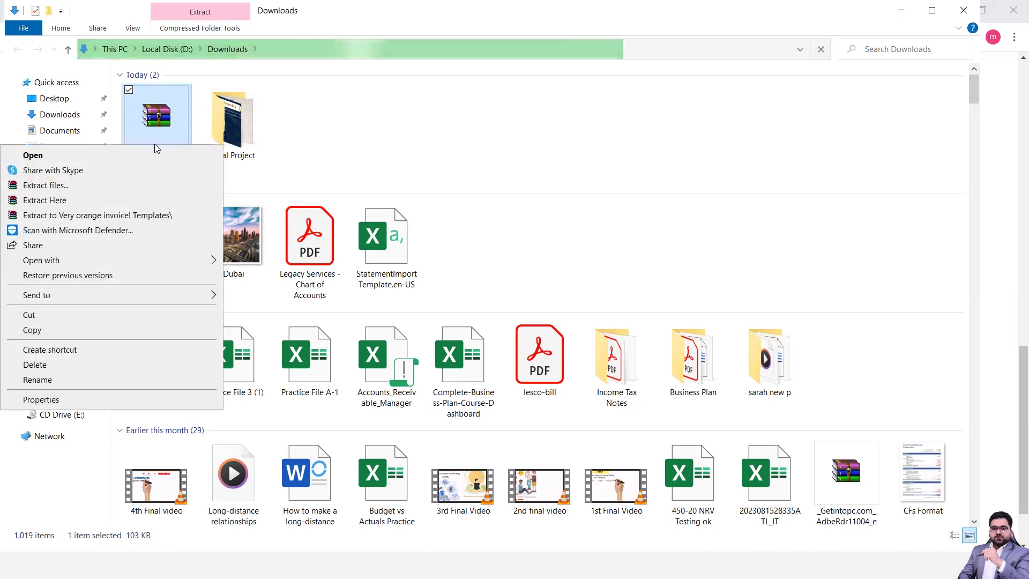
pyautogui.click(51, 201)
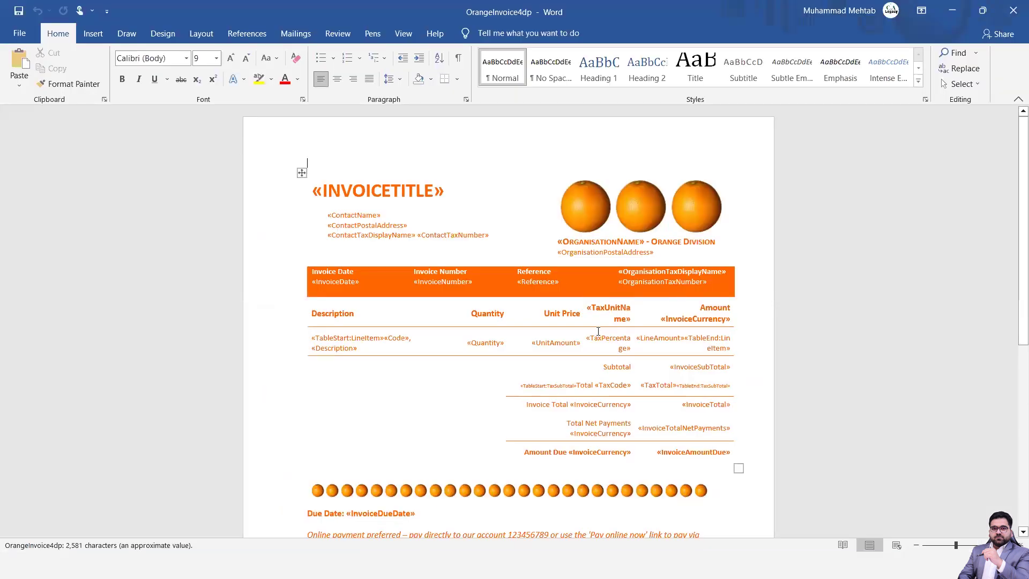
# Open the PurchaseOrder template in Word to review its merge fields, then return to Xero
pyautogui.scroll(-10, 598, 330)
pyautogui.scroll(10, 599, 334)
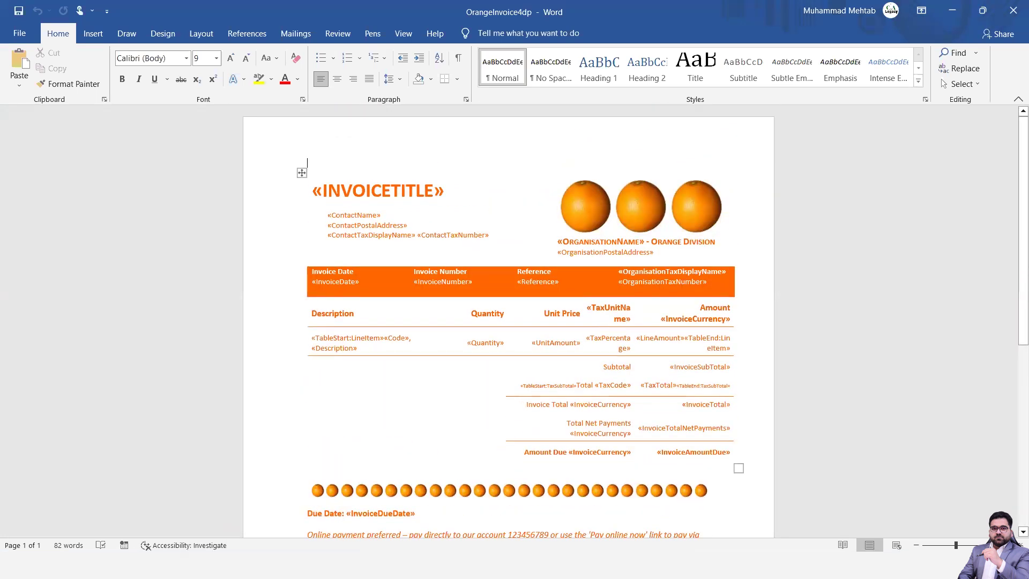
pyautogui.hotkey('alt', 'Tab')
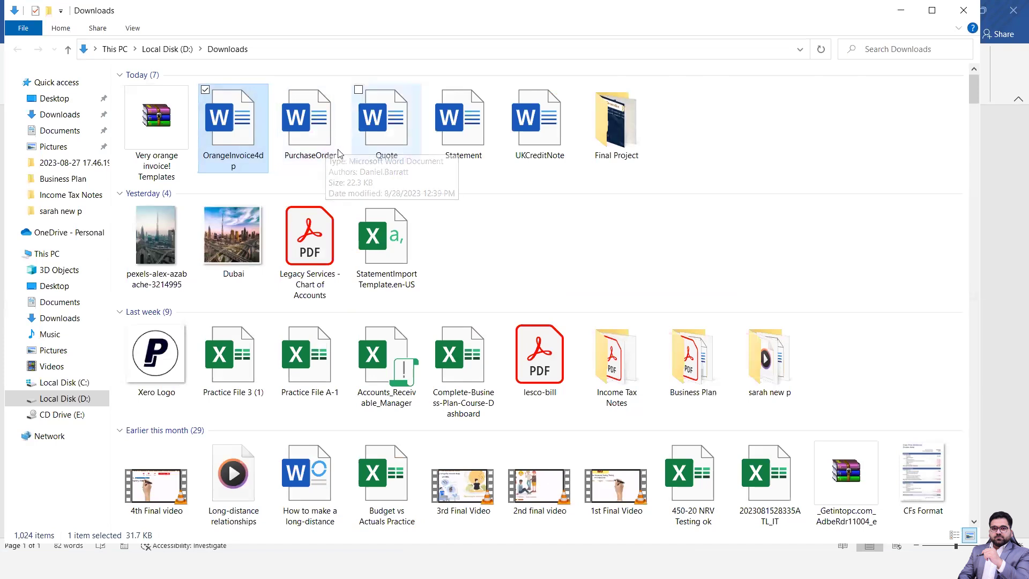
pyautogui.doubleClick(326, 143)
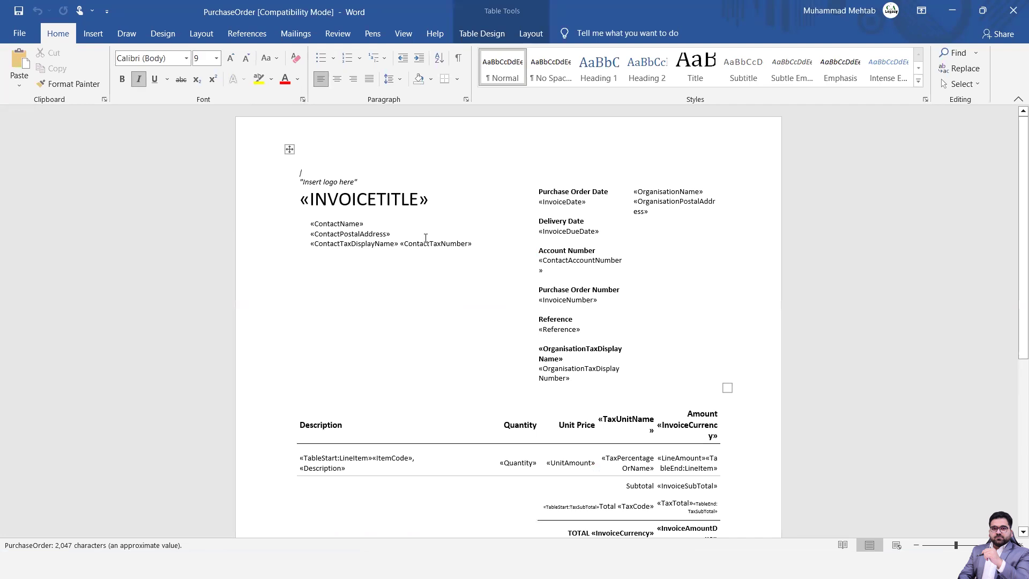
pyautogui.scroll(-5, 493, 340)
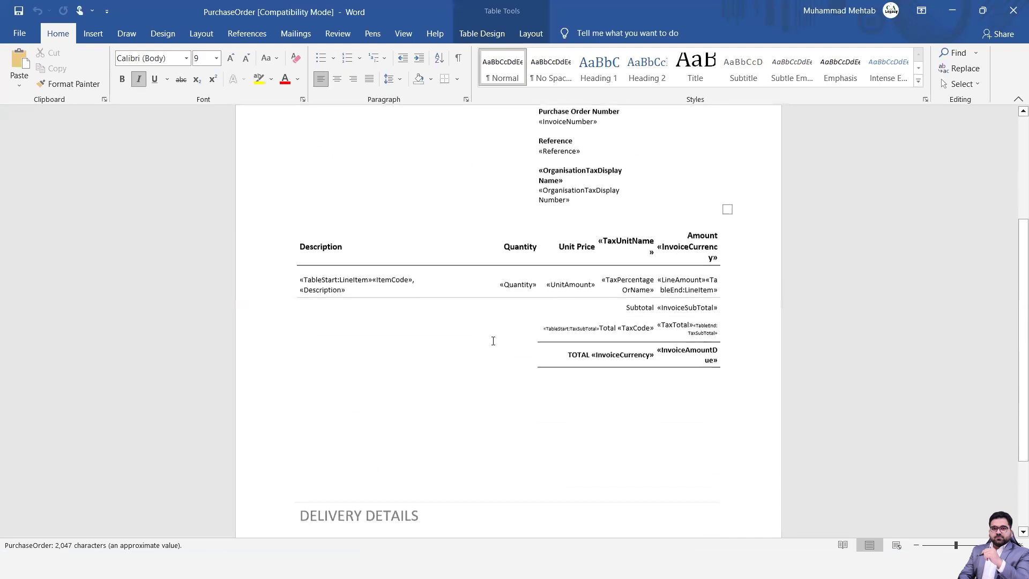
pyautogui.scroll(5, 493, 341)
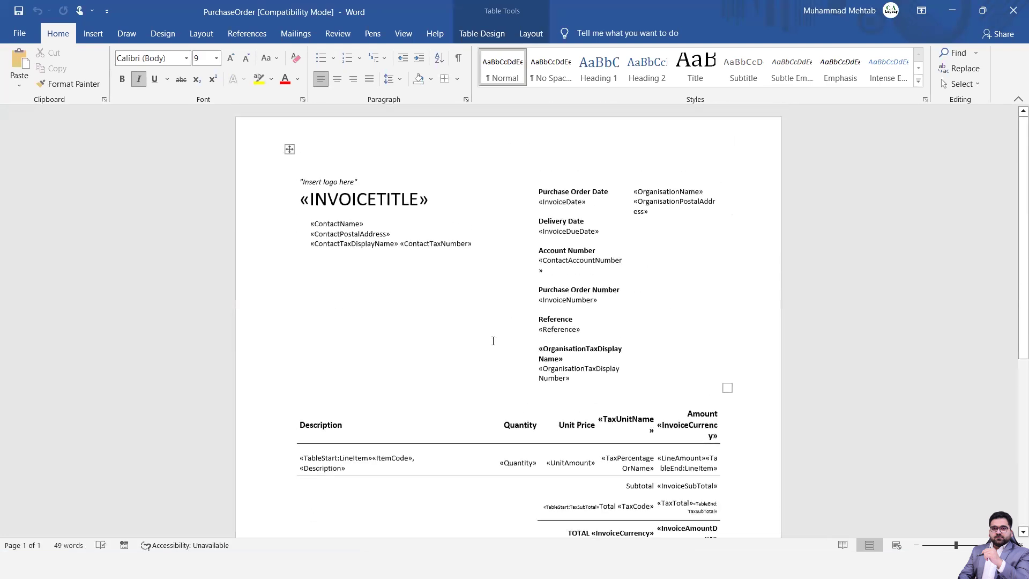
pyautogui.hotkey('alt', 'Tab')
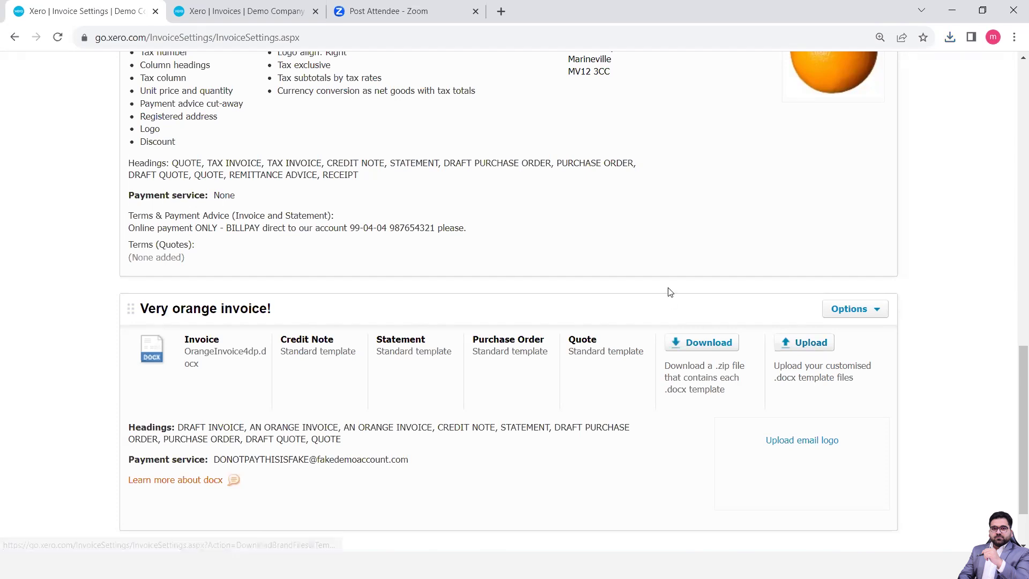
# Scroll up to the Standard branding theme and open its Options dropdown
pyautogui.scroll(4, 667, 292)
pyautogui.scroll(5, 670, 292)
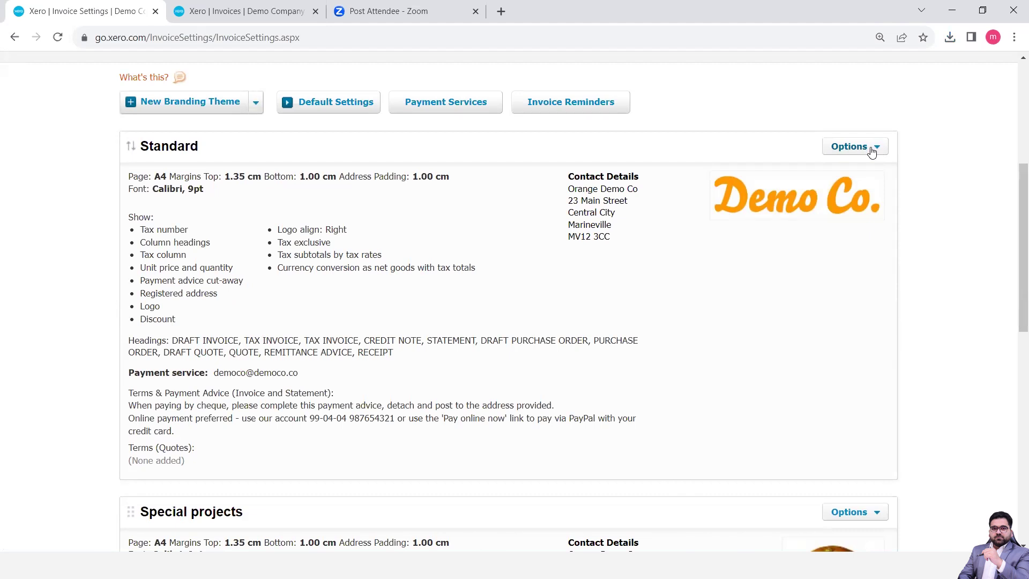
pyautogui.click(862, 150)
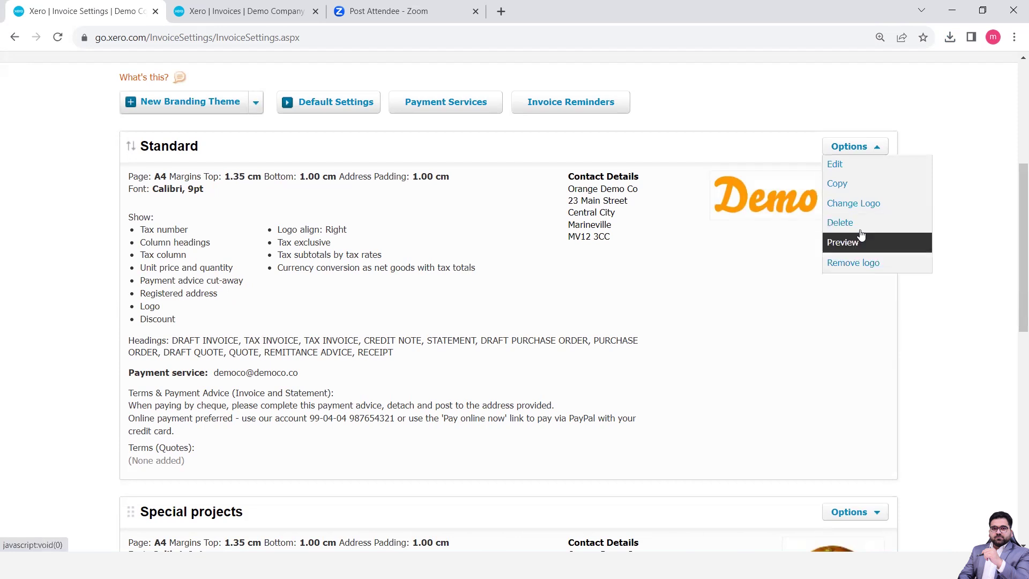
# Edit the Standard theme, reviewing its titles, layout options and payment terms, then save
pyautogui.click(841, 168)
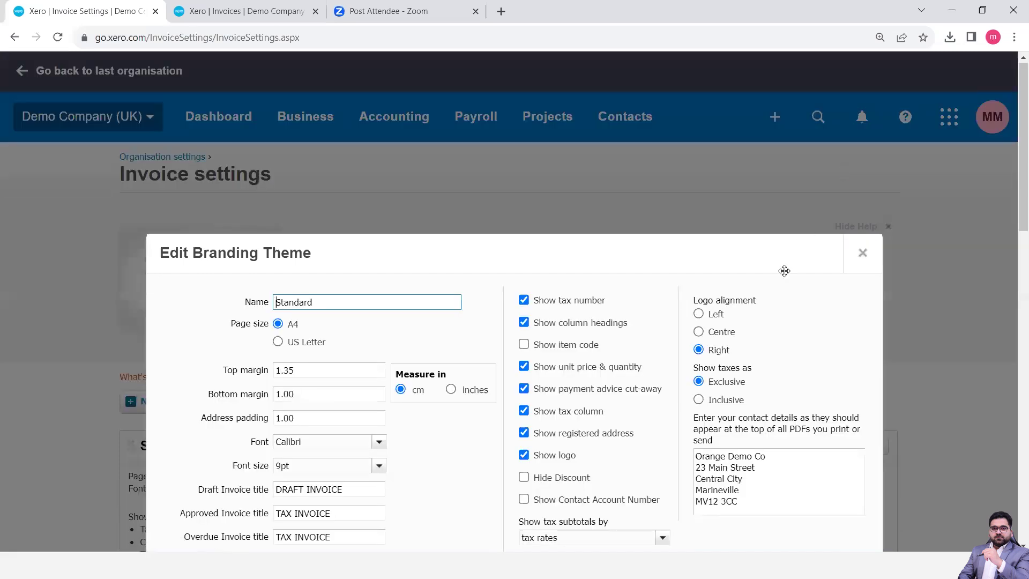
pyautogui.scroll(-3, 784, 270)
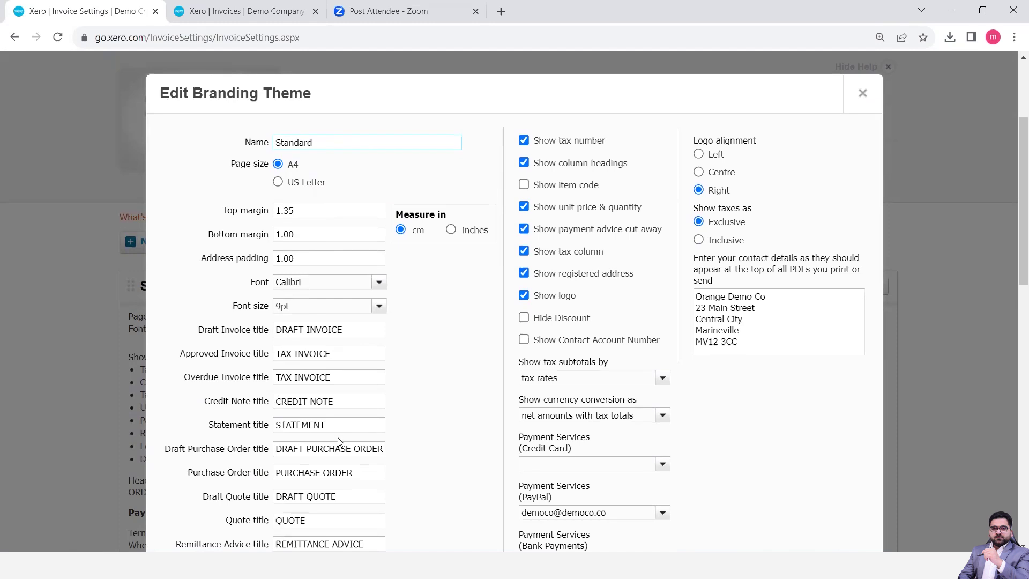
pyautogui.scroll(-3, 338, 442)
pyautogui.scroll(3, 337, 442)
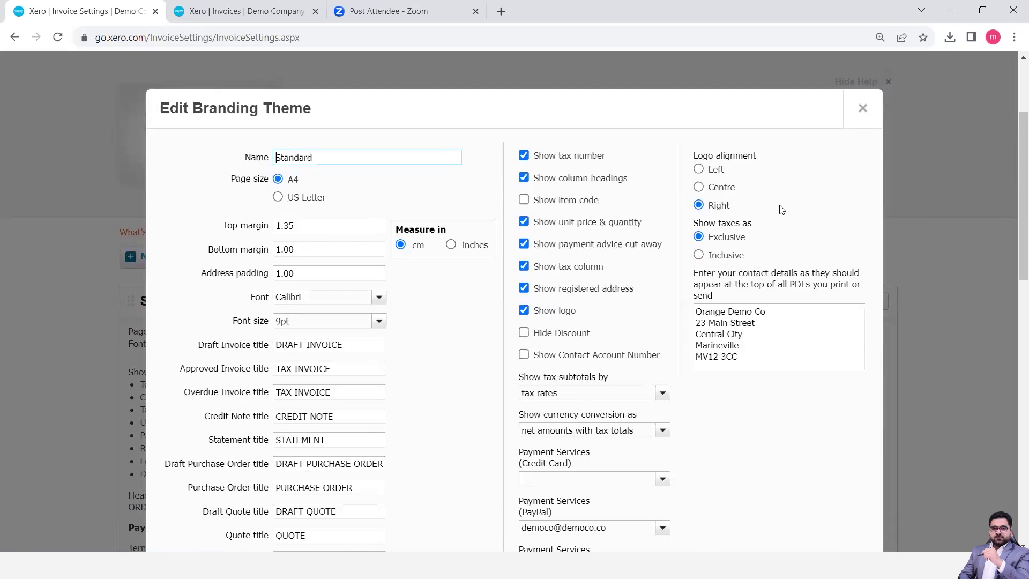
pyautogui.scroll(-2, 750, 252)
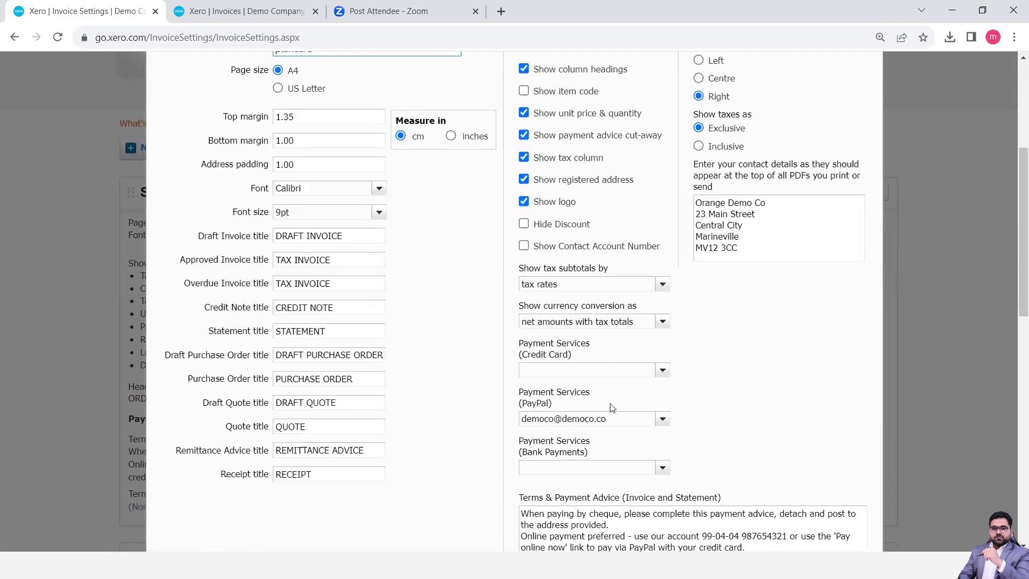
pyautogui.scroll(-3, 610, 407)
pyautogui.scroll(5, 611, 408)
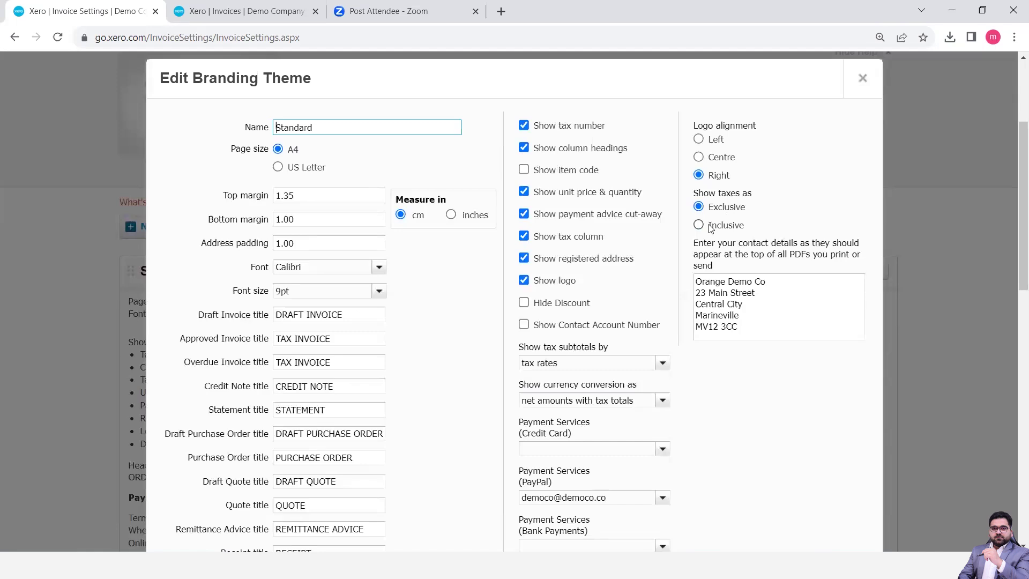
pyautogui.scroll(-7, 711, 229)
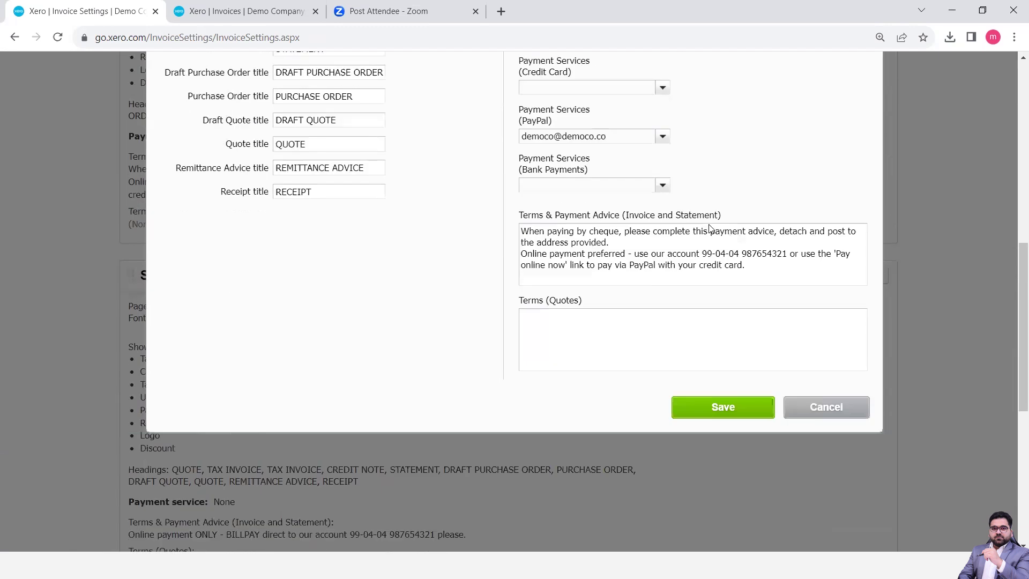
pyautogui.click(724, 407)
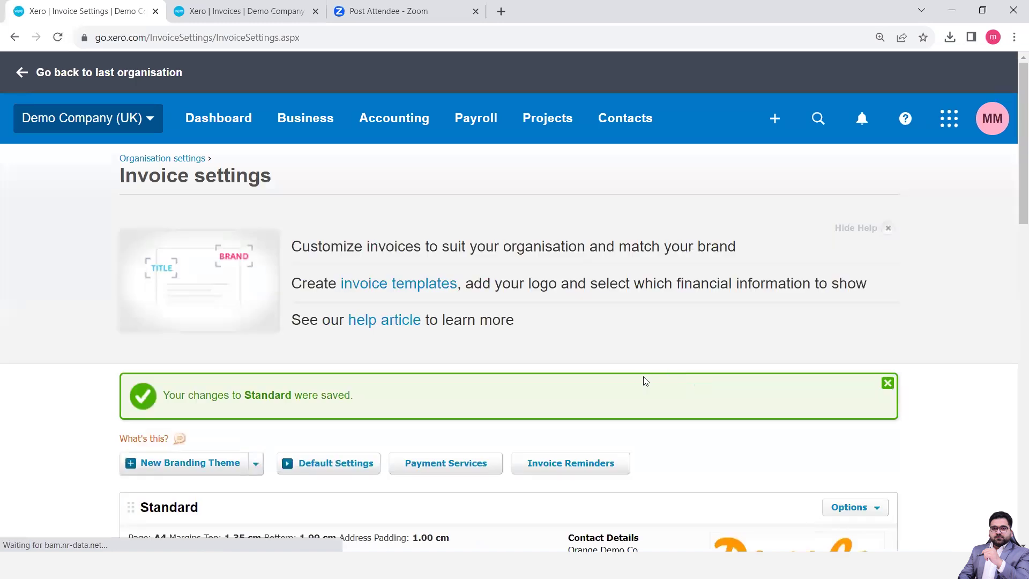
# Check the New Branding Theme types, then open Default Settings with INV- prefix and number 0046
pyautogui.scroll(-4, 645, 381)
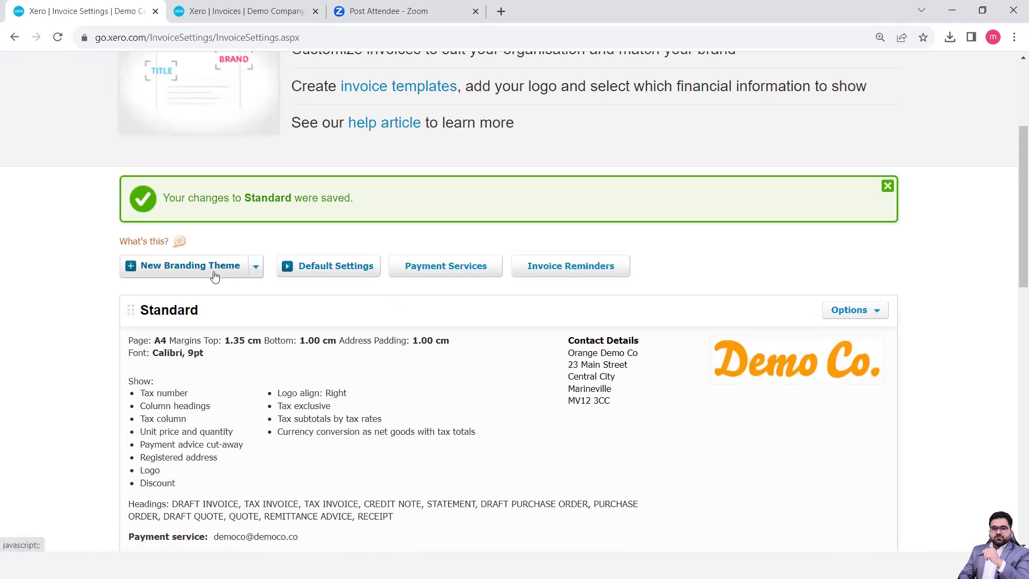
pyautogui.click(256, 273)
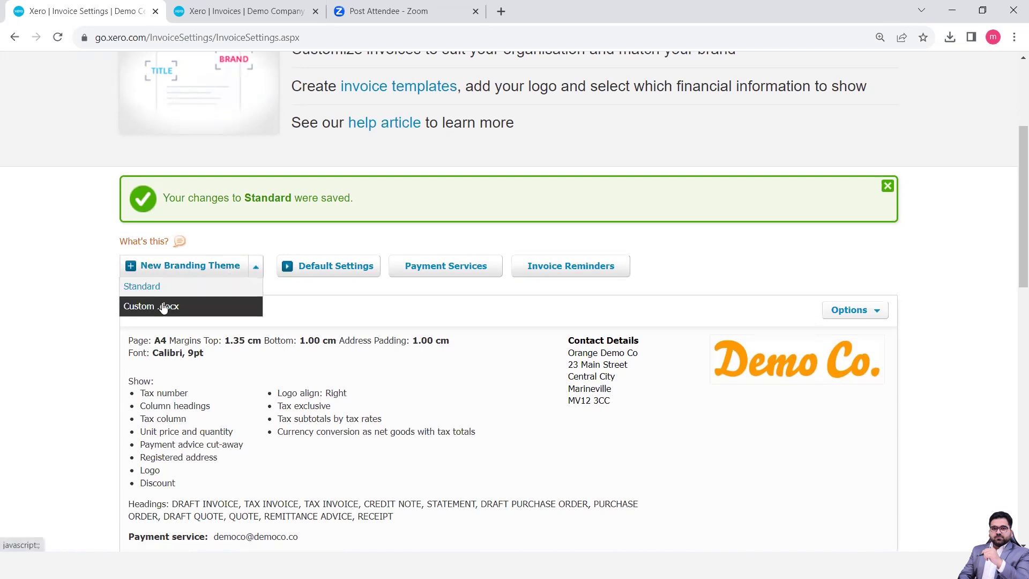
pyautogui.click(92, 356)
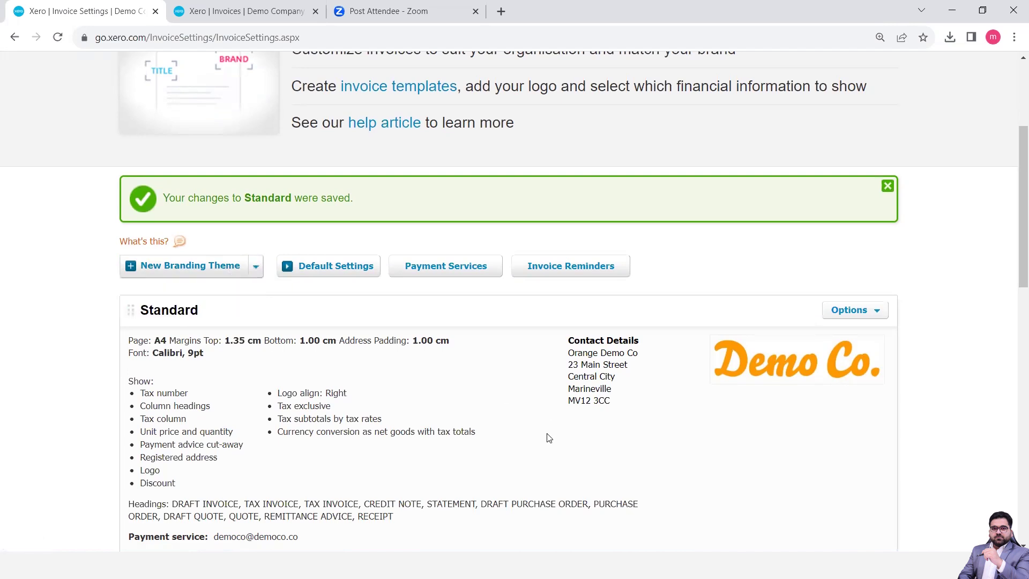
pyautogui.scroll(-6, 547, 436)
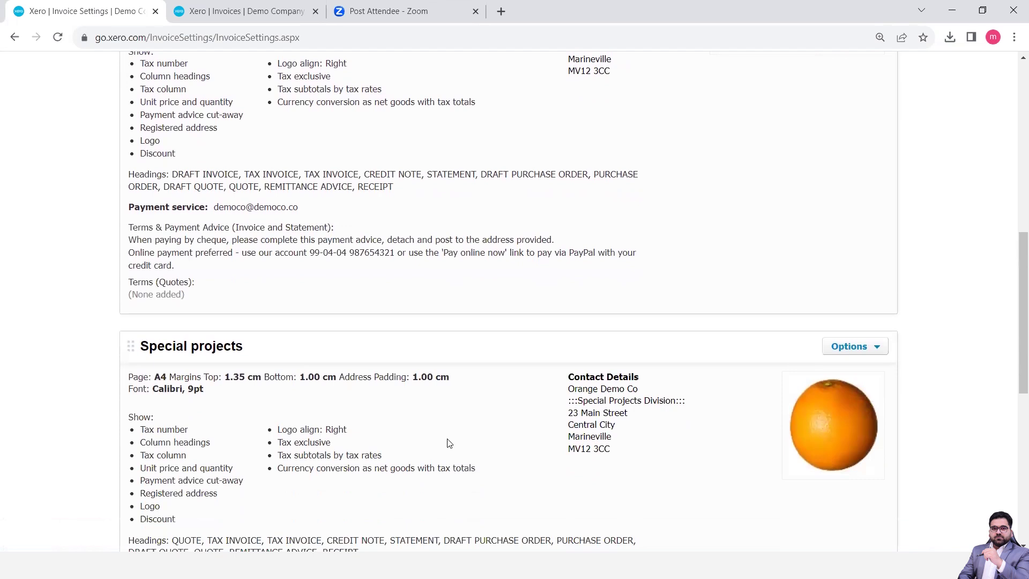
pyautogui.scroll(10, 449, 443)
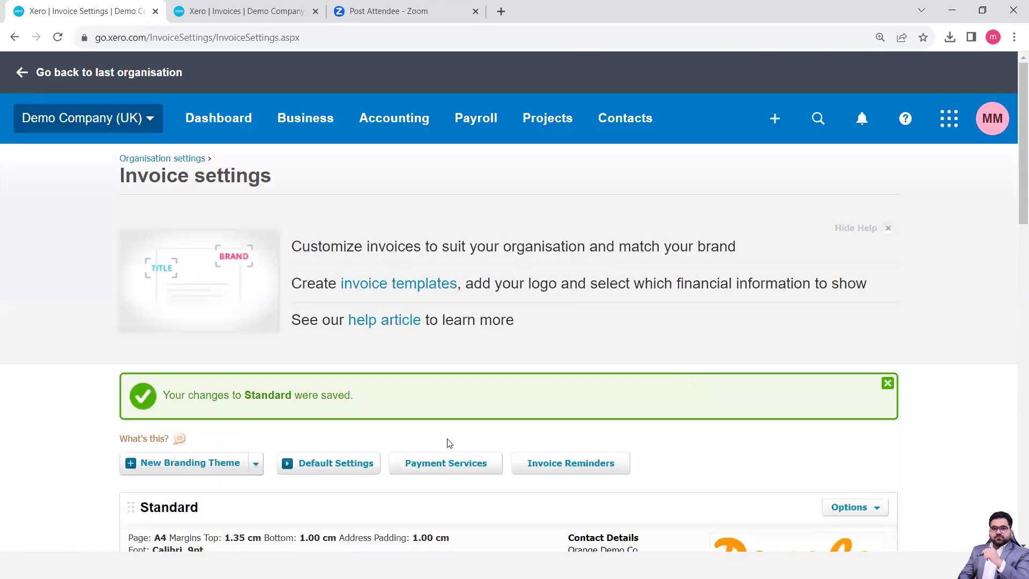
pyautogui.scroll(-2, 323, 448)
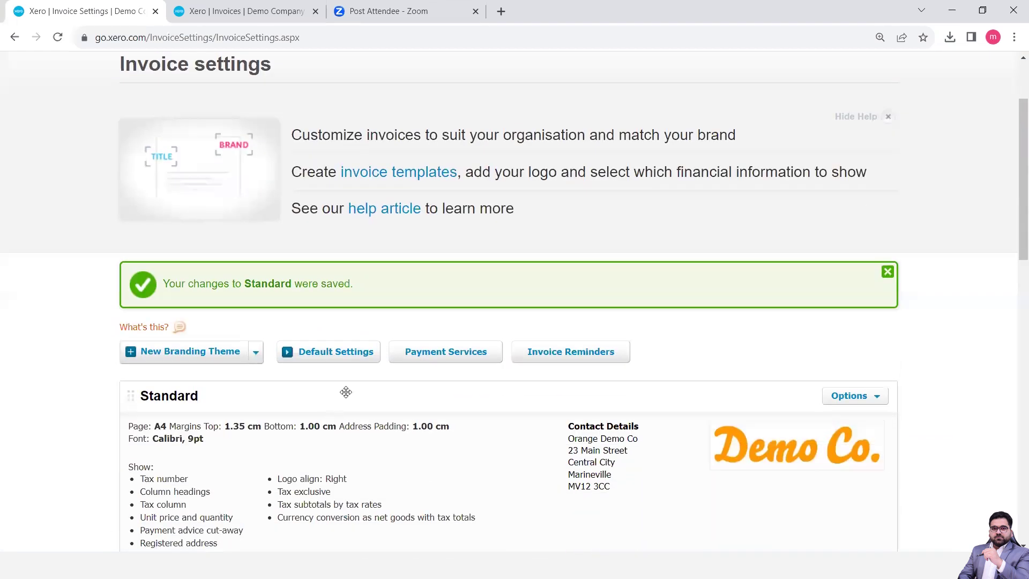
pyautogui.click(336, 361)
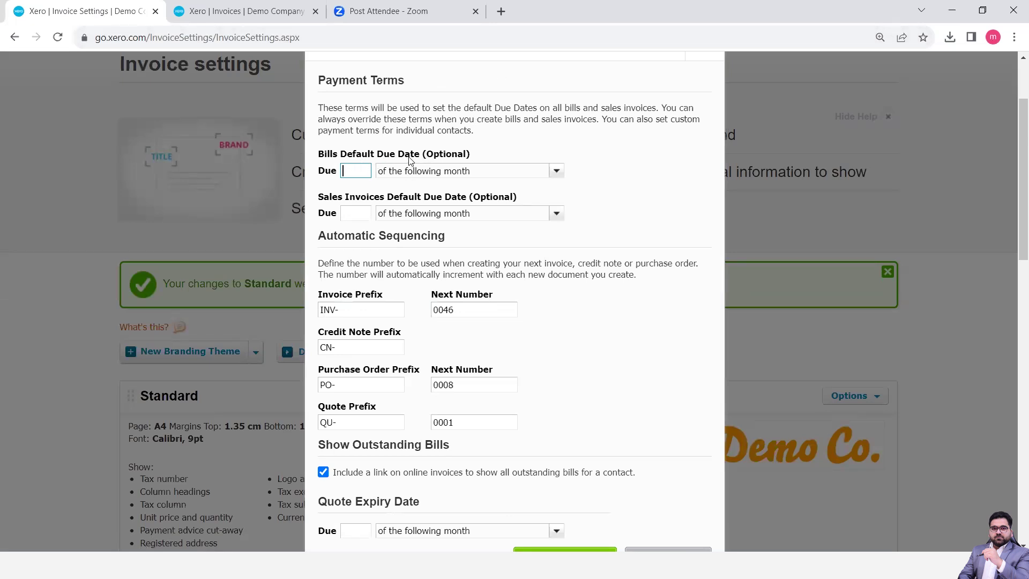
# Make bills and sales invoices due on the 30th of the following month by default
pyautogui.write('30')
pyautogui.click(362, 212)
pyautogui.write('30')
pyautogui.click(578, 172)
pyautogui.click(556, 171)
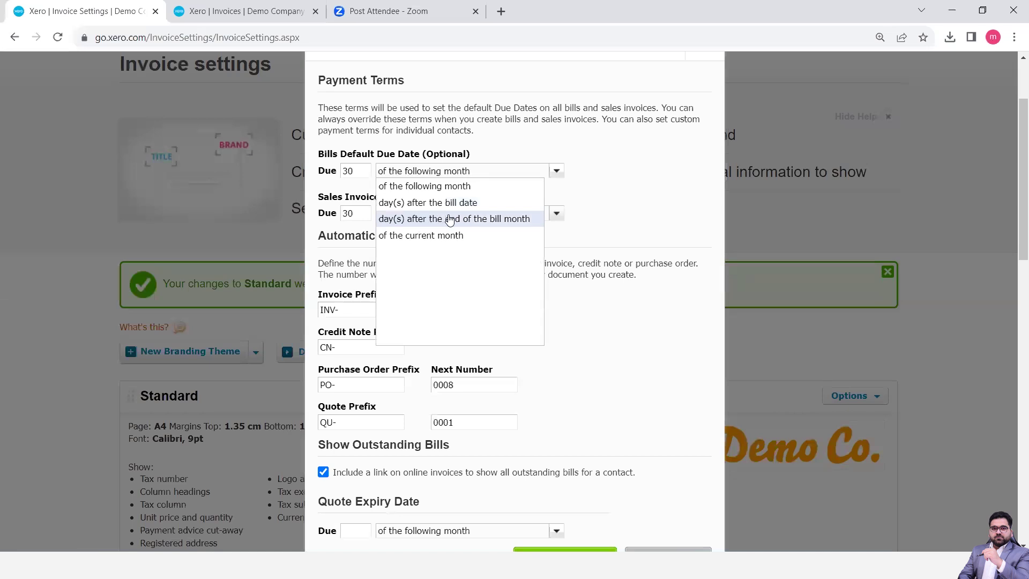
pyautogui.click(472, 192)
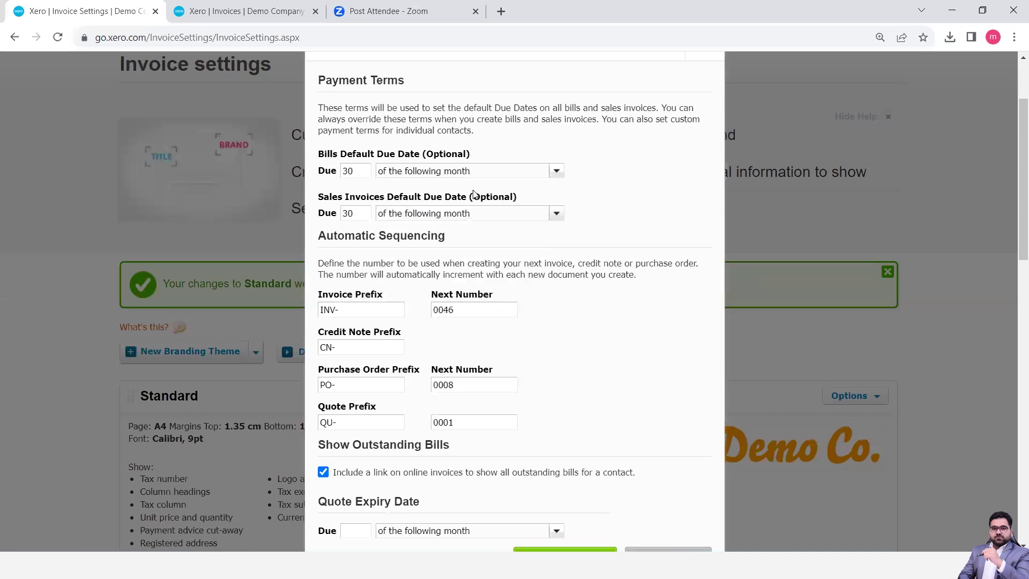
pyautogui.click(555, 214)
pyautogui.click(624, 224)
# Set the quote expiry default to the 7th and save the invoice settings
pyautogui.scroll(-2, 623, 224)
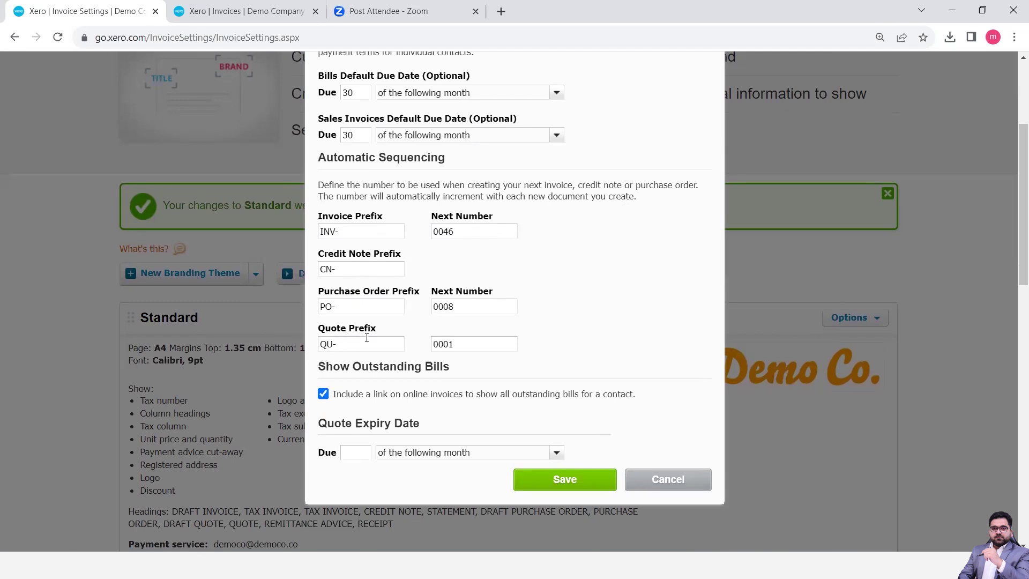
pyautogui.scroll(-1, 418, 359)
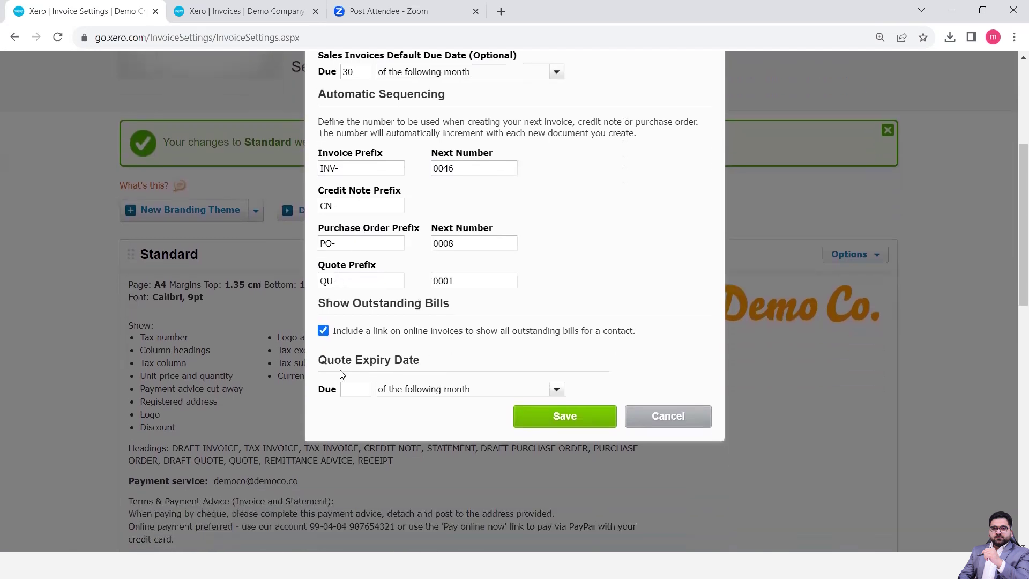
pyautogui.click(361, 388)
pyautogui.write('7')
pyautogui.click(565, 416)
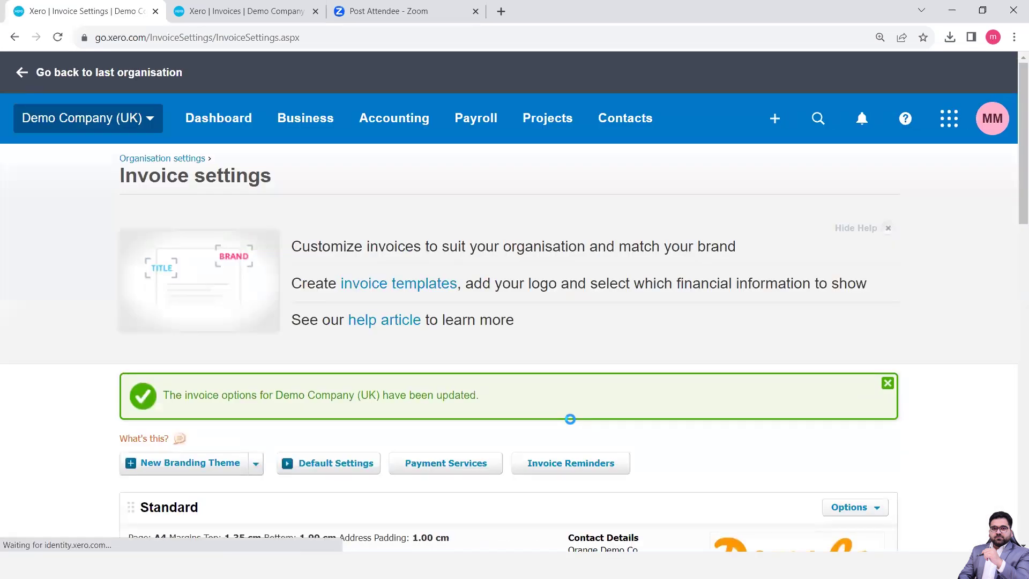
pyautogui.scroll(-5, 570, 418)
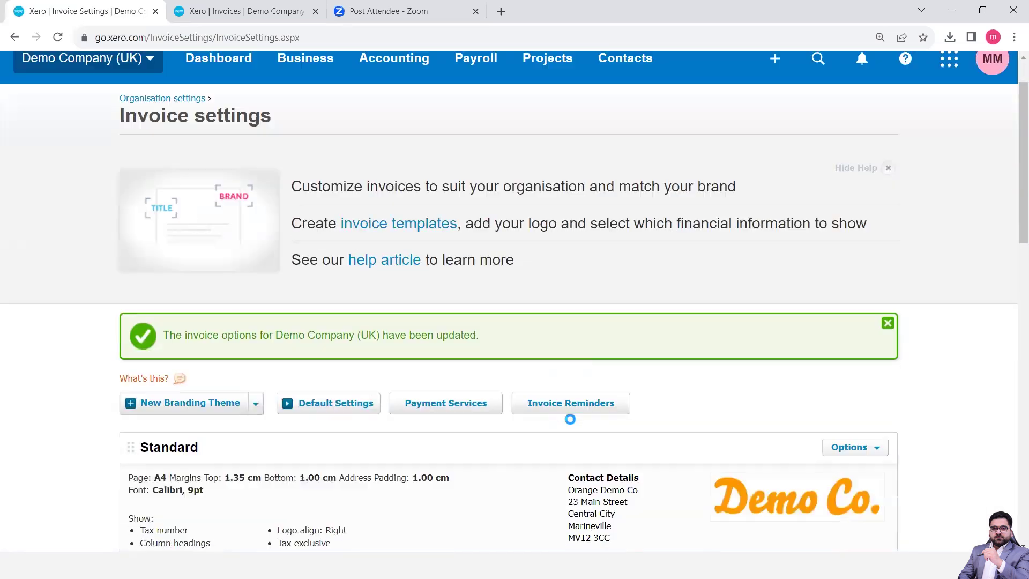
pyautogui.scroll(-7, 570, 419)
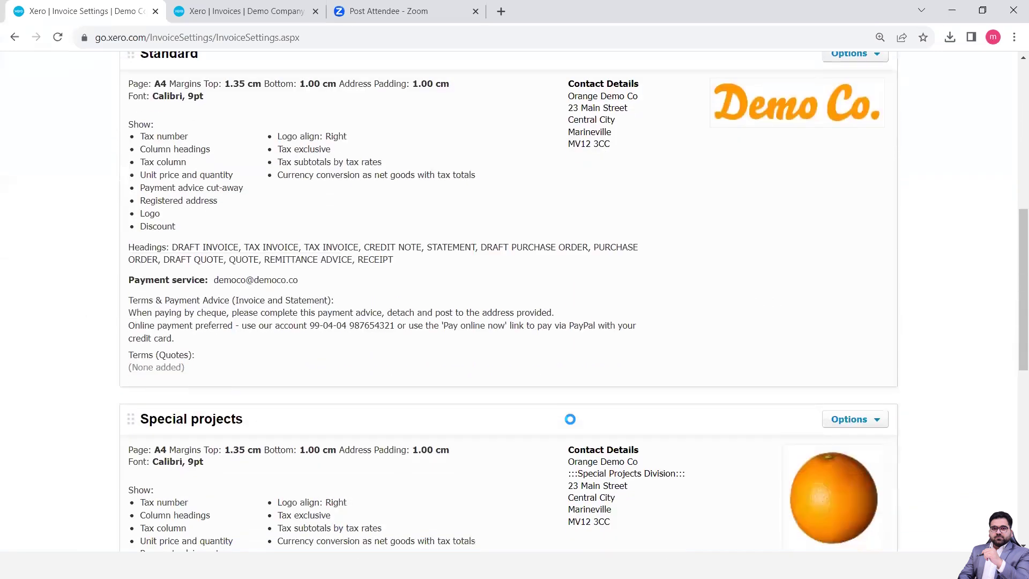
pyautogui.scroll(5, 570, 419)
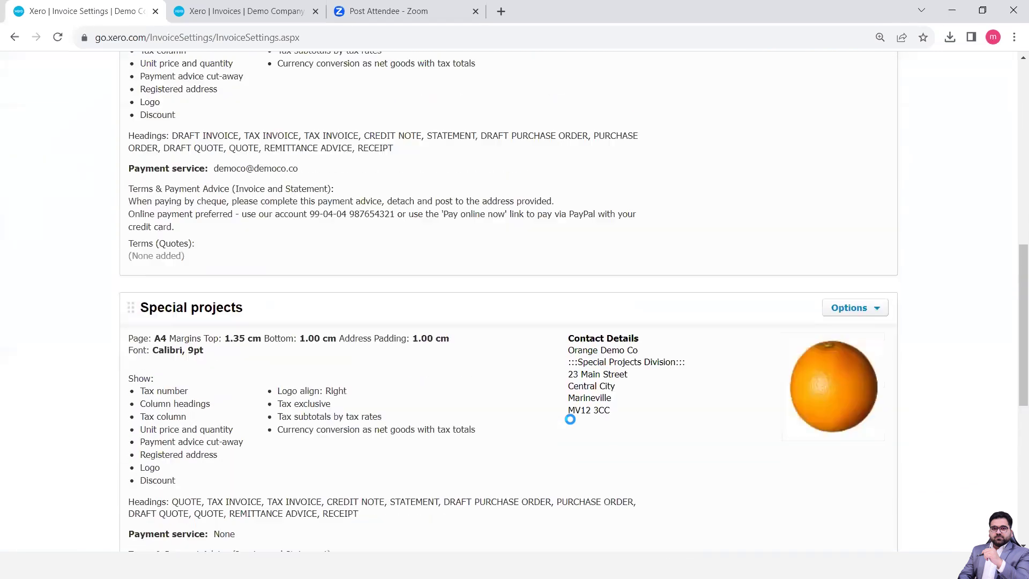
pyautogui.scroll(1, 570, 419)
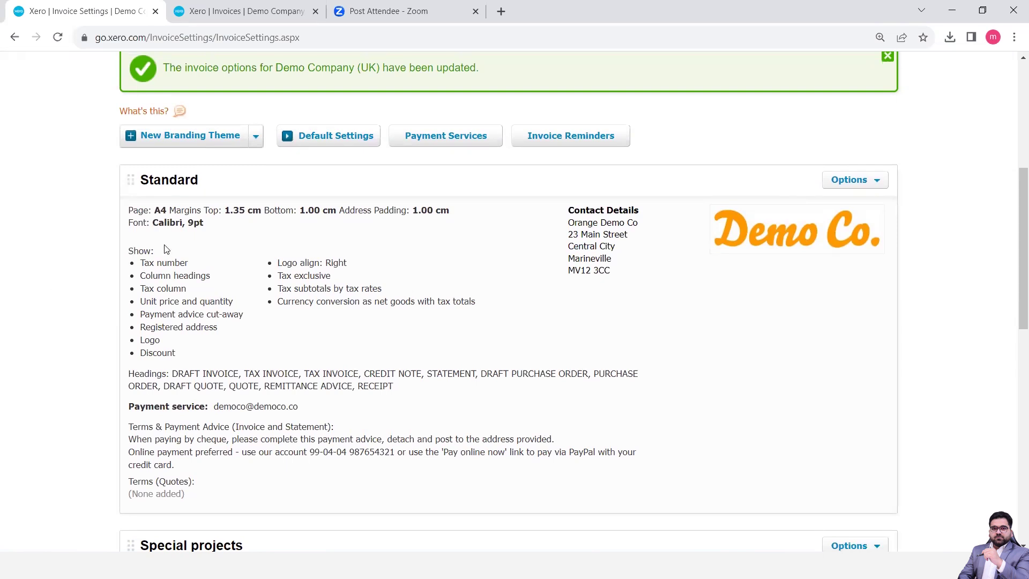
pyautogui.scroll(6, 166, 249)
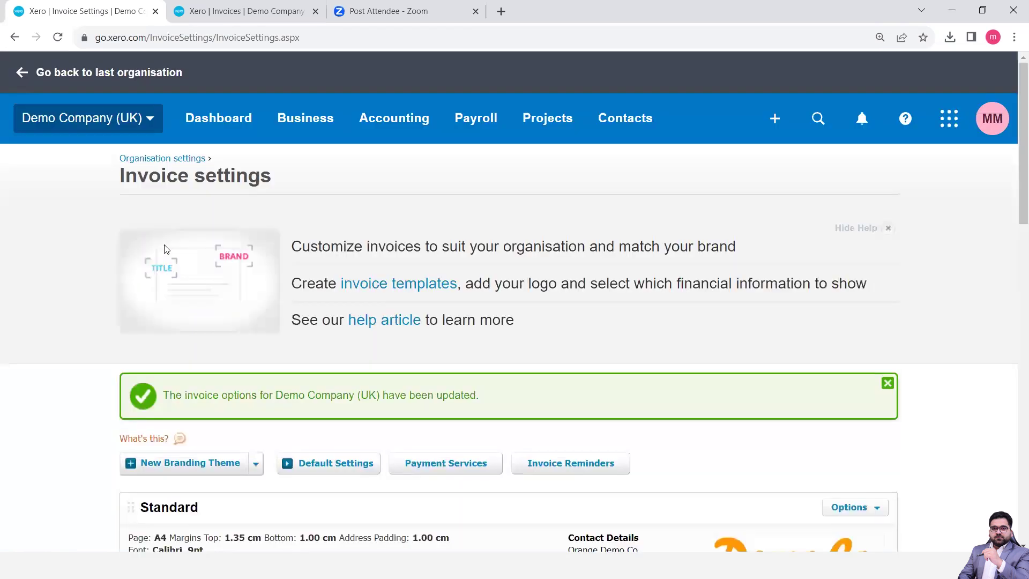
pyautogui.click(298, 132)
# Go to the Invoices list and start a new sales invoice
pyautogui.click(328, 284)
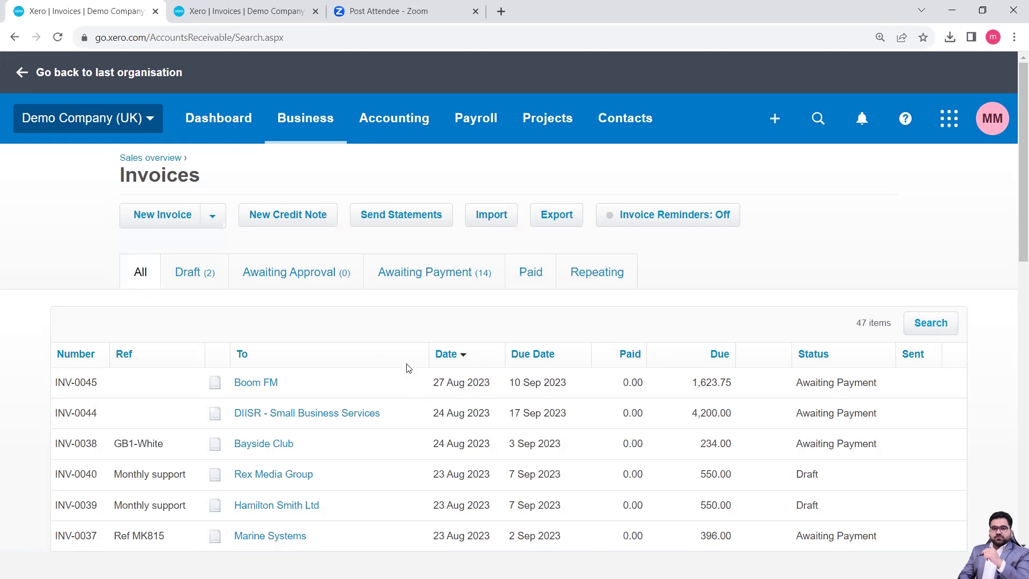
pyautogui.click(165, 216)
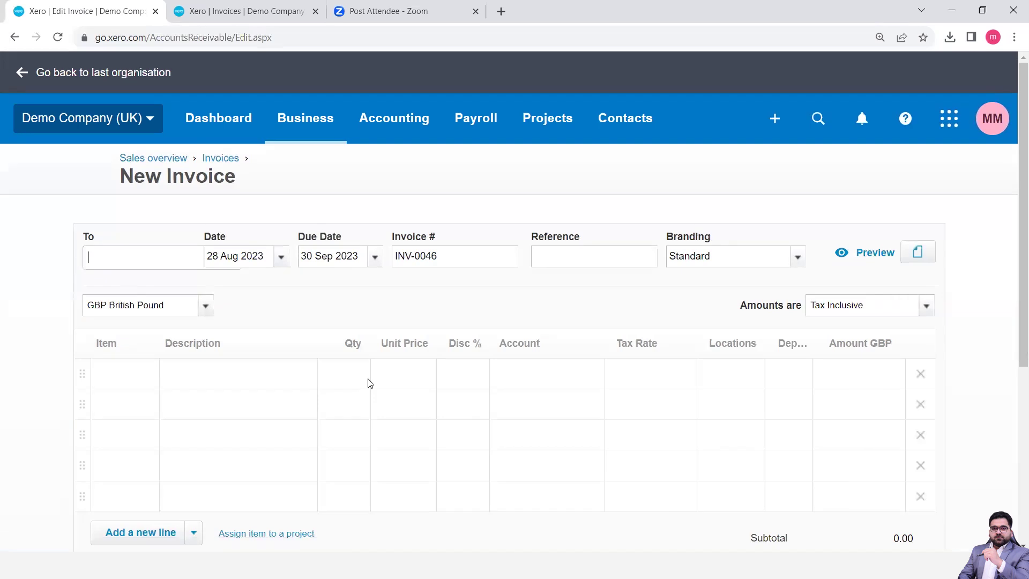
# Review the blank INV-0046 form and bring up its invoice preview
pyautogui.scroll(-5, 368, 382)
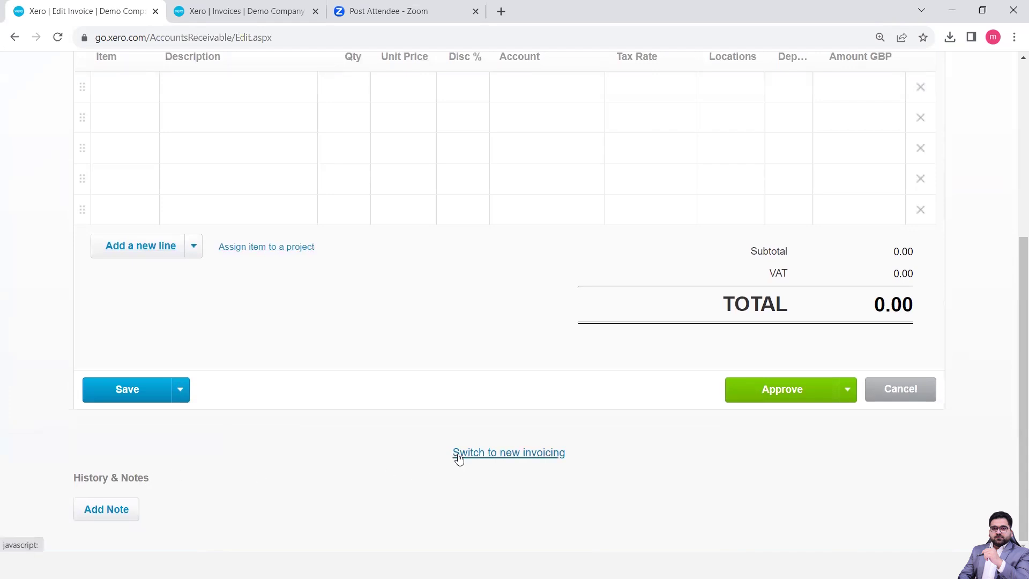
pyautogui.scroll(5, 388, 452)
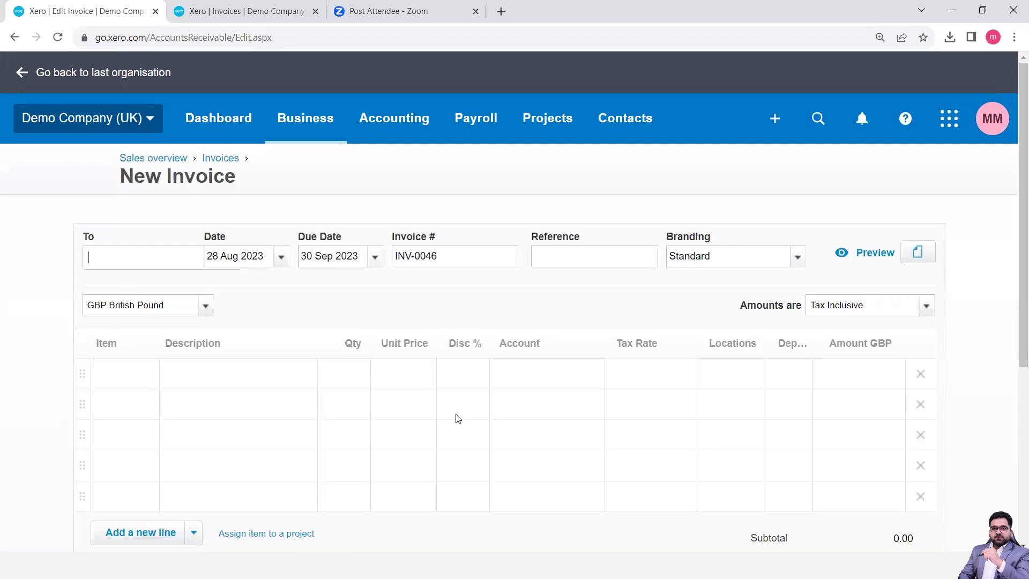
pyautogui.scroll(-5, 456, 419)
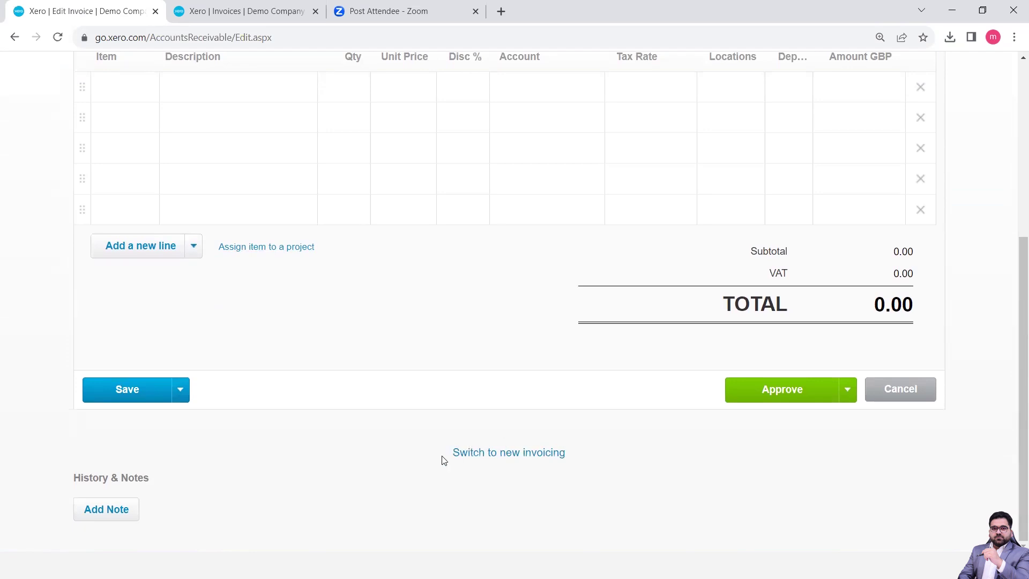
pyautogui.scroll(5, 525, 436)
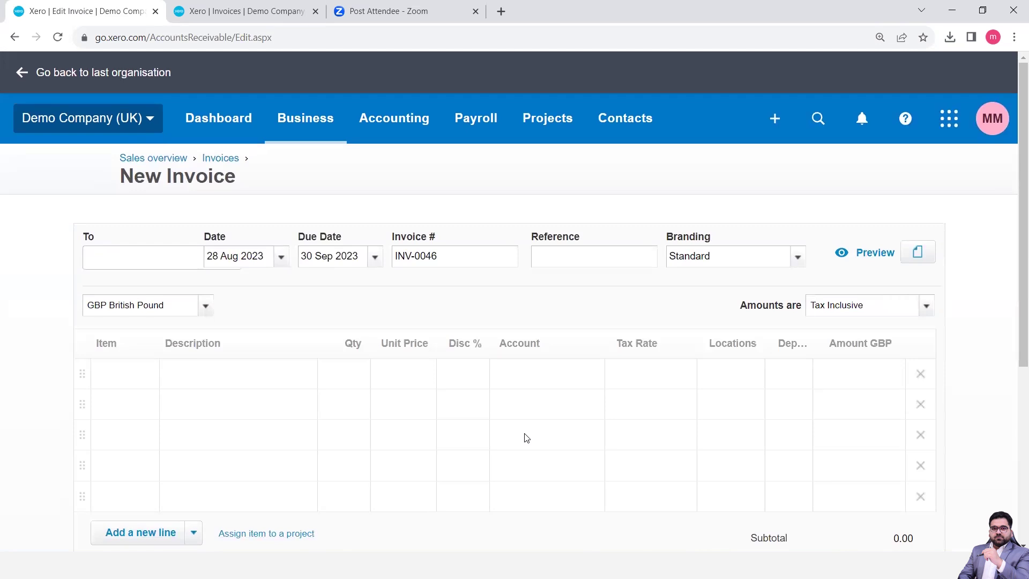
pyautogui.click(864, 252)
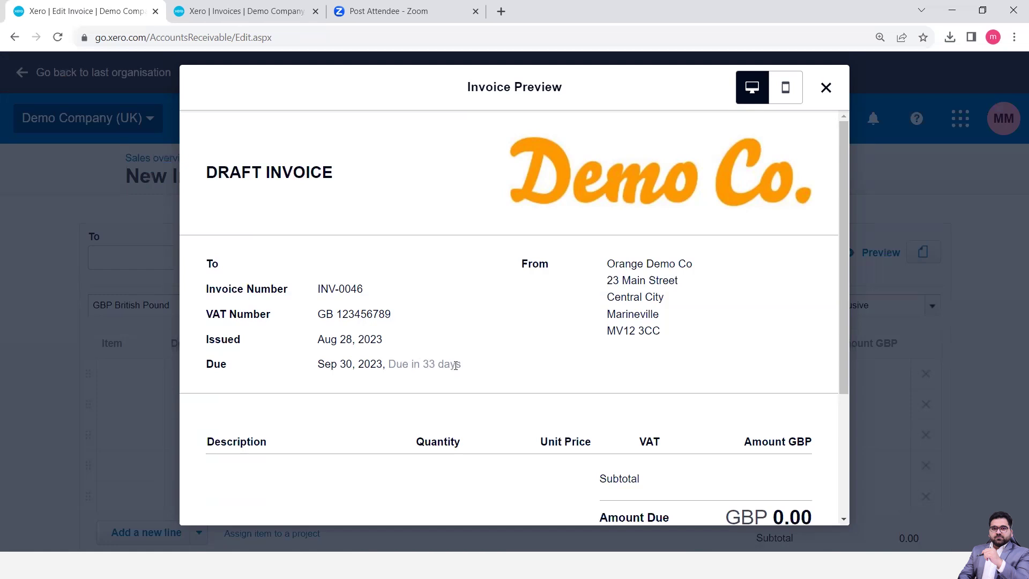
# Check the INV-0046 preview in desktop and mobile views, then return to the Invoices list
pyautogui.scroll(-4, 638, 314)
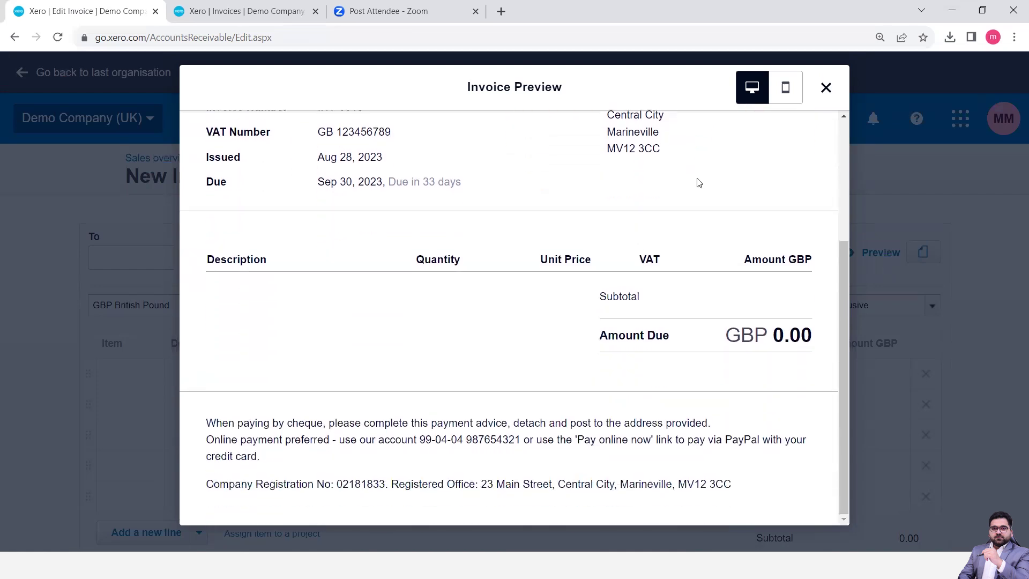
pyautogui.click(786, 98)
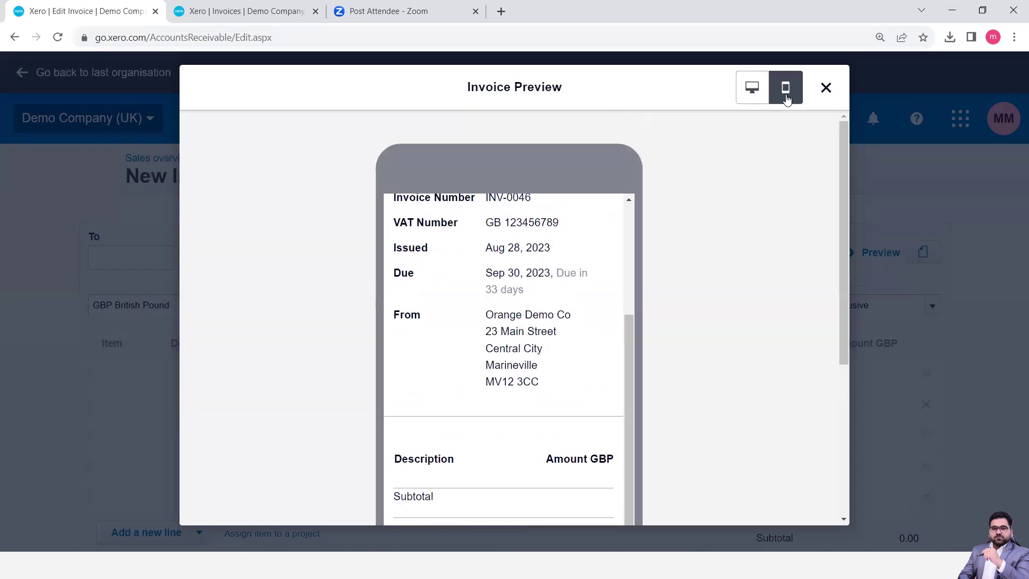
pyautogui.click(832, 87)
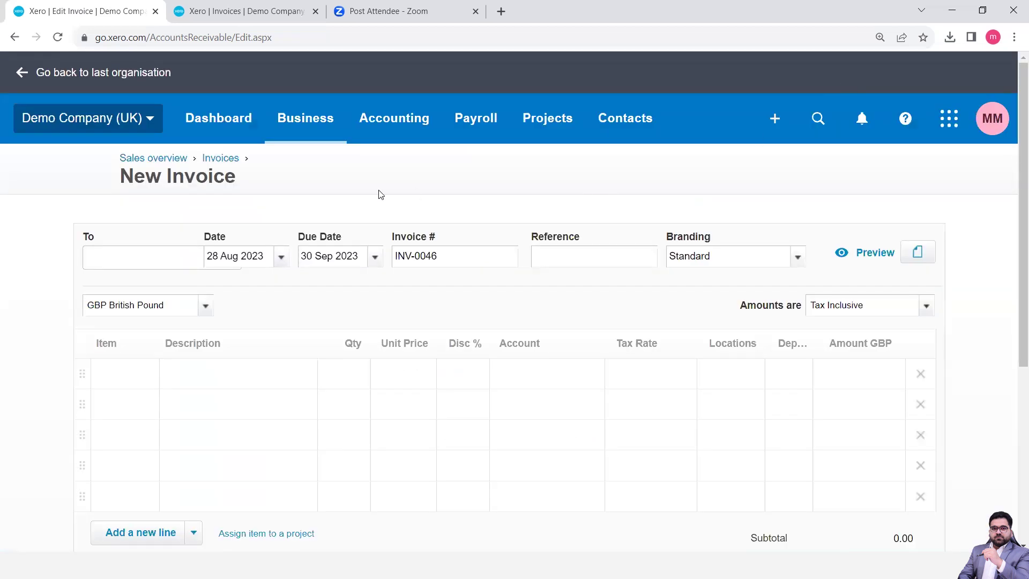
pyautogui.click(218, 8)
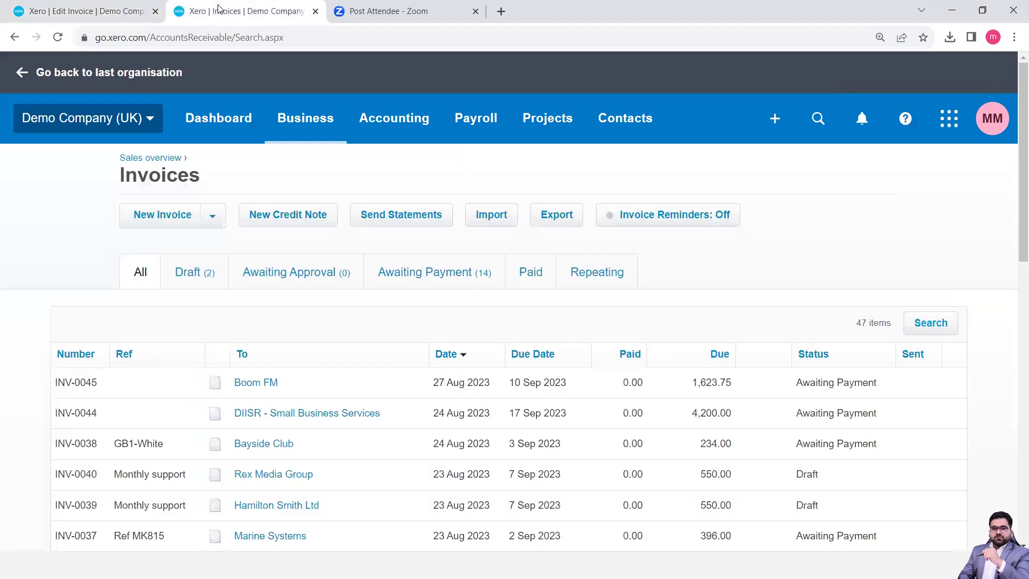
# Go back to the INV-0046 form and enter 'a' in the To field
pyautogui.click(110, 8)
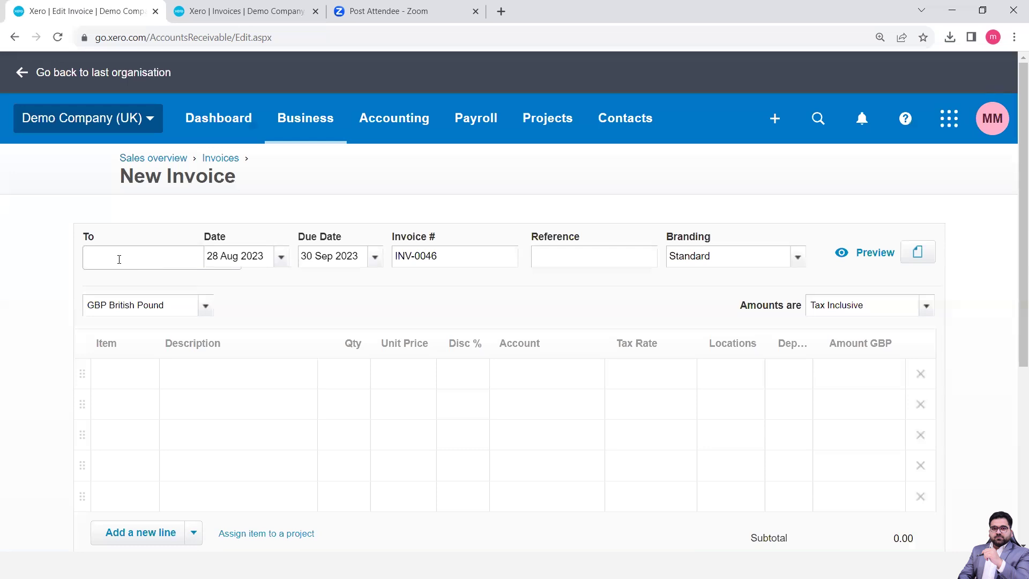
pyautogui.write('a')
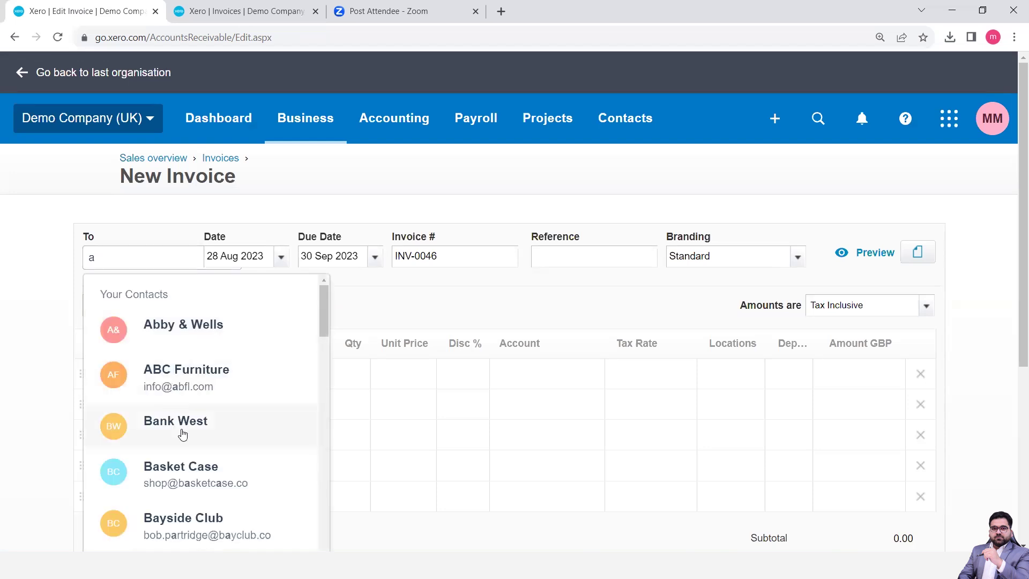
# Address invoice INV-0046 to the contact Abby & Wells
pyautogui.scroll(-3, 182, 434)
pyautogui.scroll(-4, 182, 434)
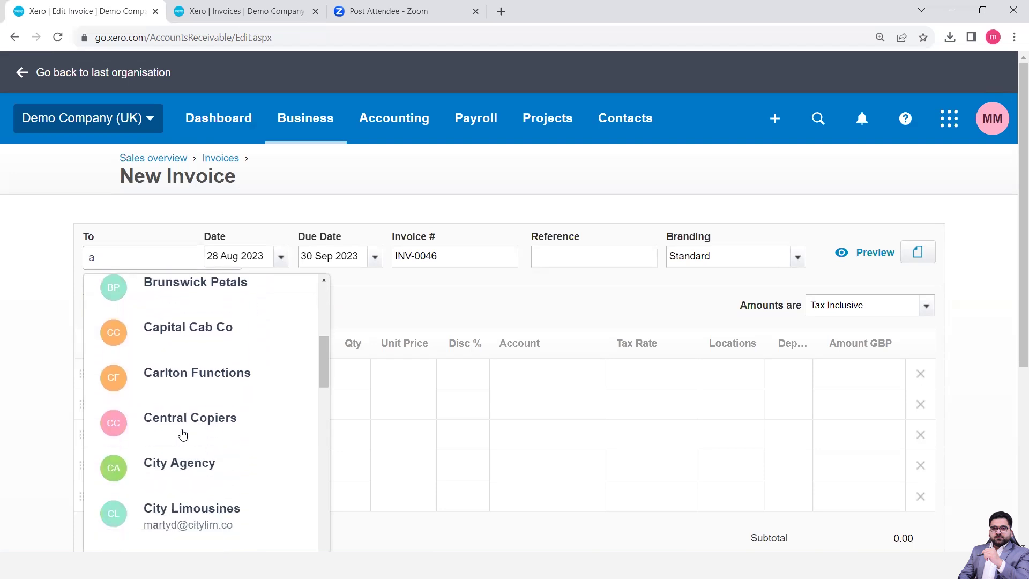
pyautogui.scroll(-2, 182, 434)
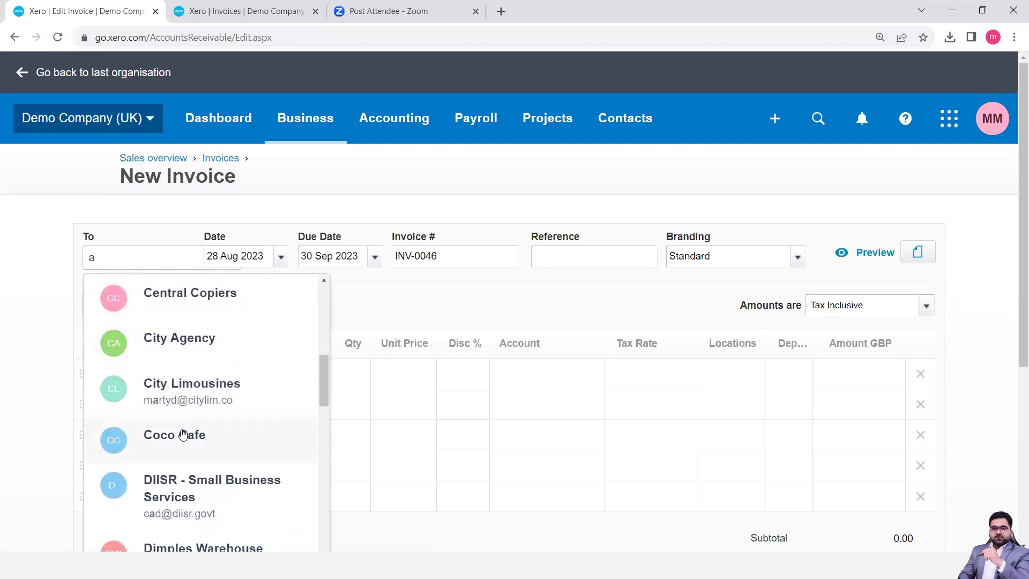
pyautogui.scroll(9, 183, 434)
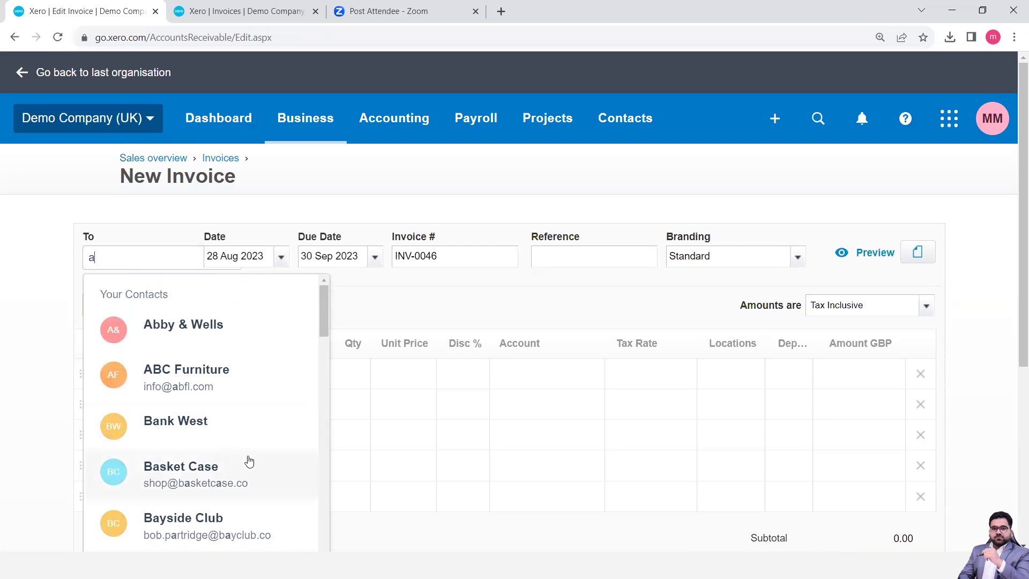
pyautogui.click(191, 328)
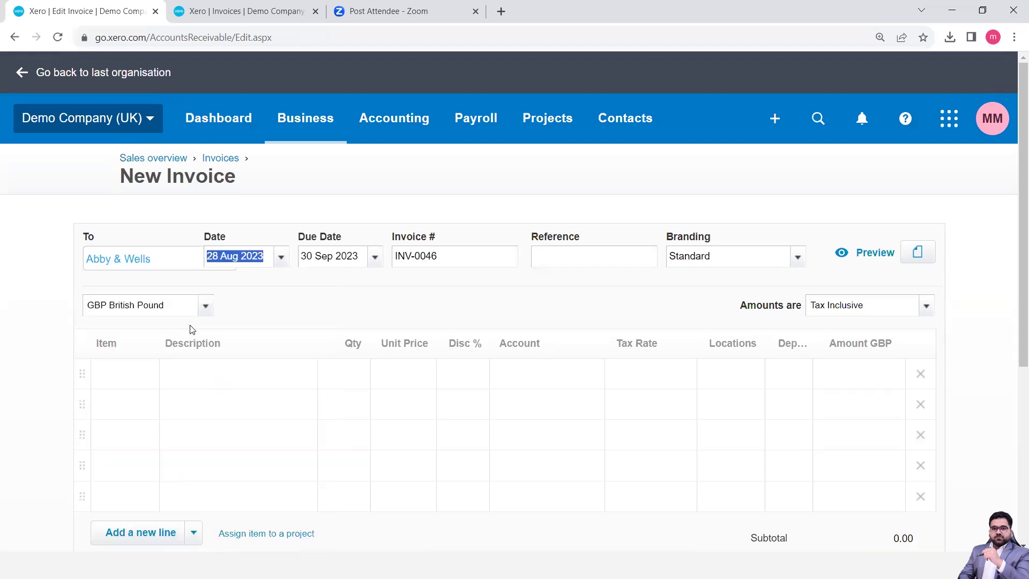
# Keep the invoice date and change the due date to 15 Sep 2023
pyautogui.click(254, 291)
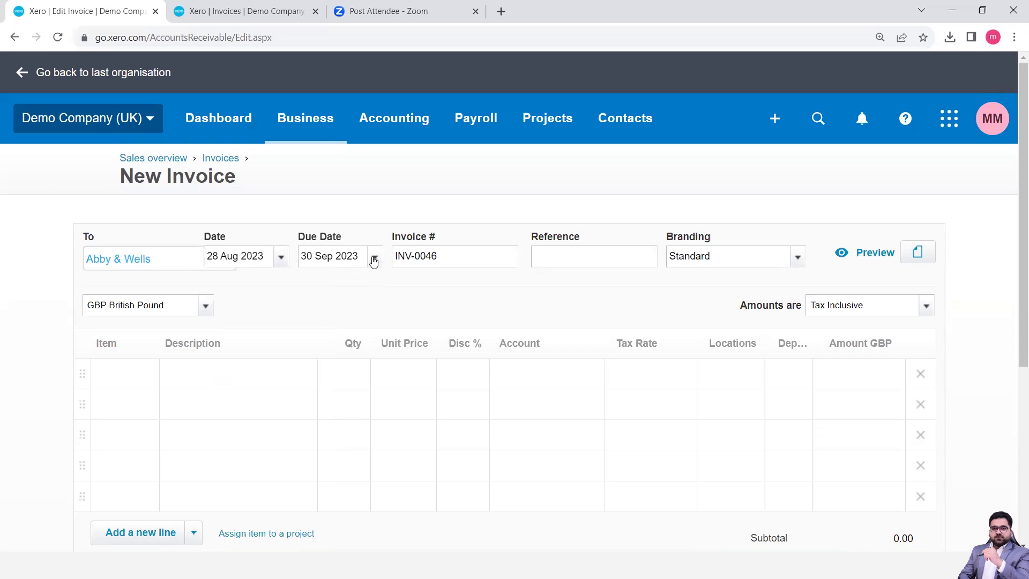
pyautogui.click(374, 260)
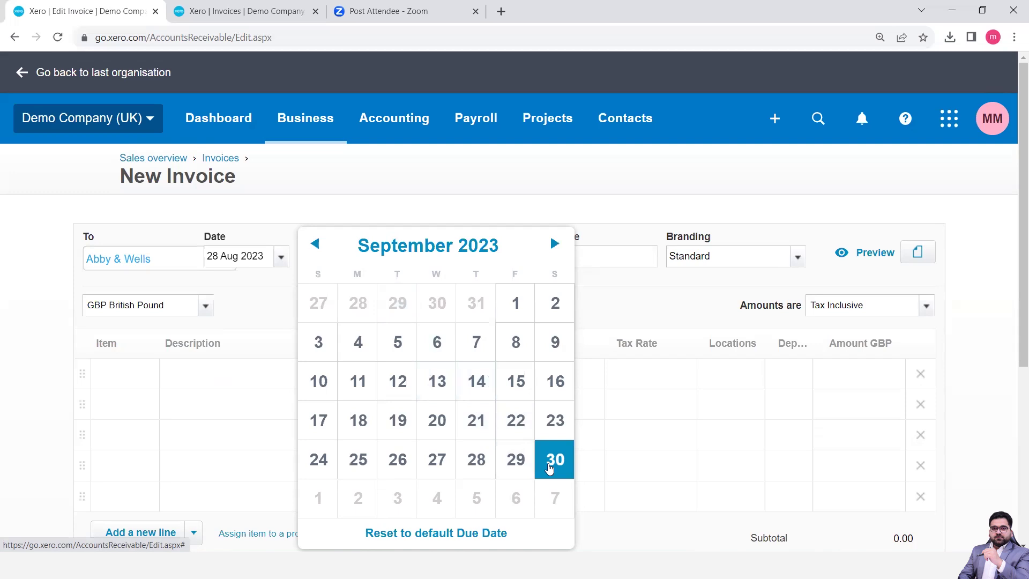
pyautogui.click(514, 384)
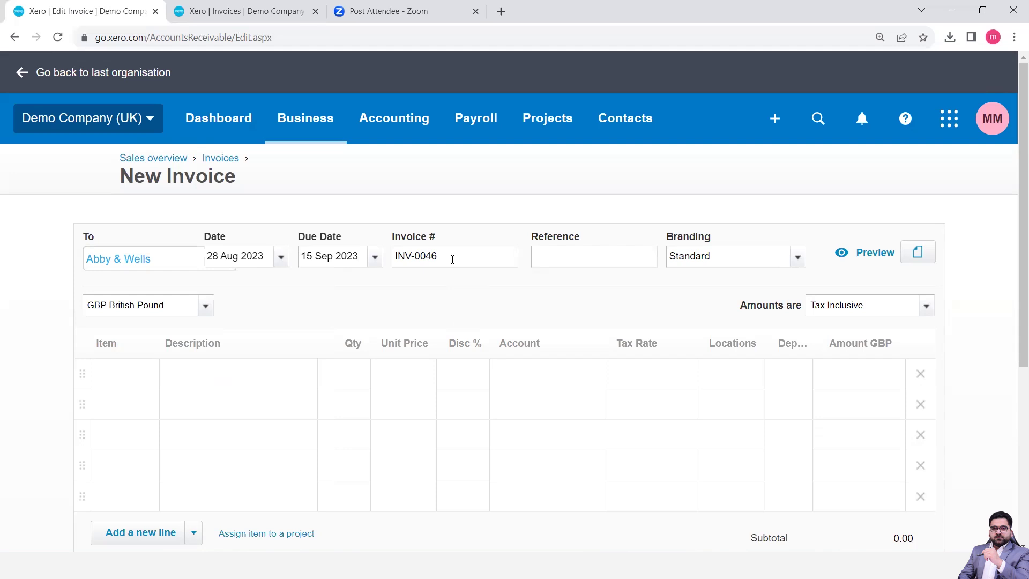
# Enter the reference 'Accounting Services for Aug Week 1'
pyautogui.click(554, 262)
pyautogui.write('Accountin')
pyautogui.write('A')
pyautogui.press('BackSpace')
pyautogui.write('Services for Augu')
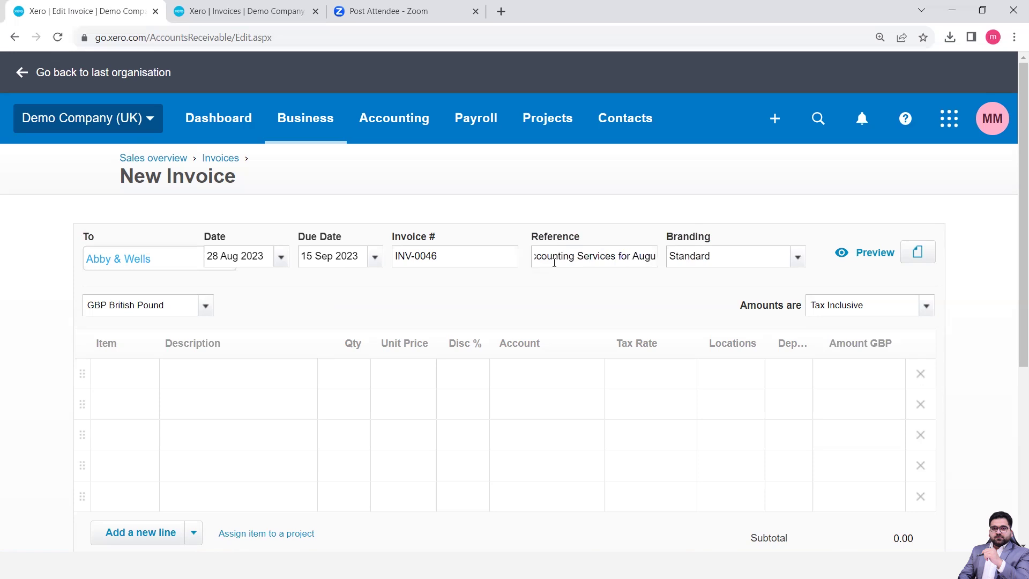
pyautogui.press('BackSpace')
pyautogui.write('We')
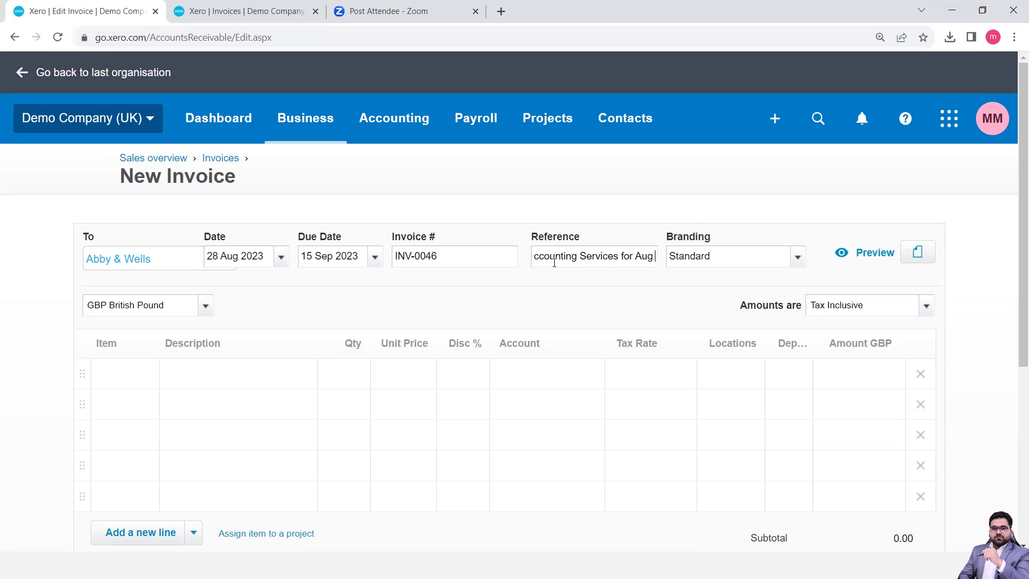
pyautogui.write('ek 1')
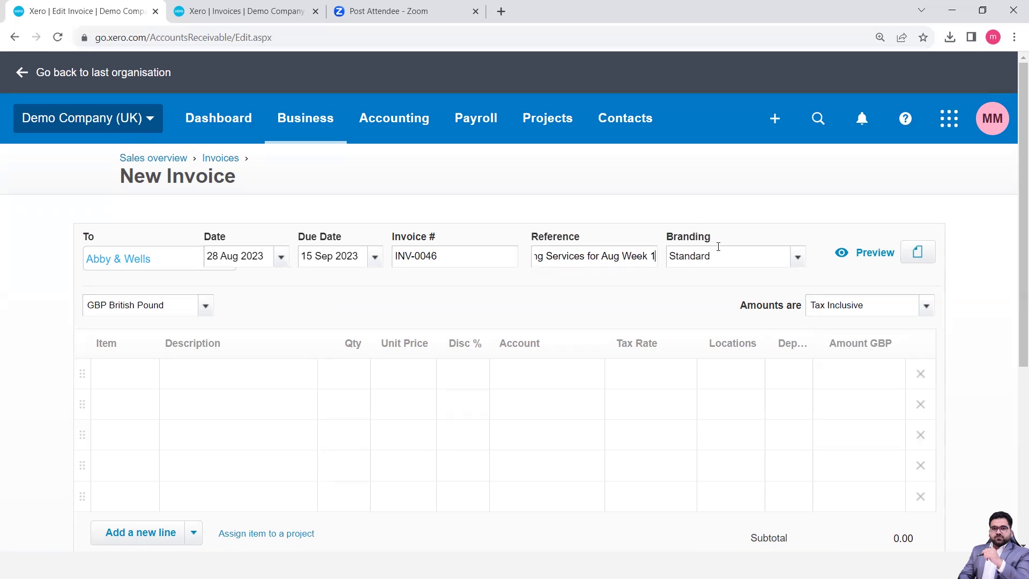
# Keep Standard branding and Tax Inclusive amounts on the invoice
pyautogui.click(798, 262)
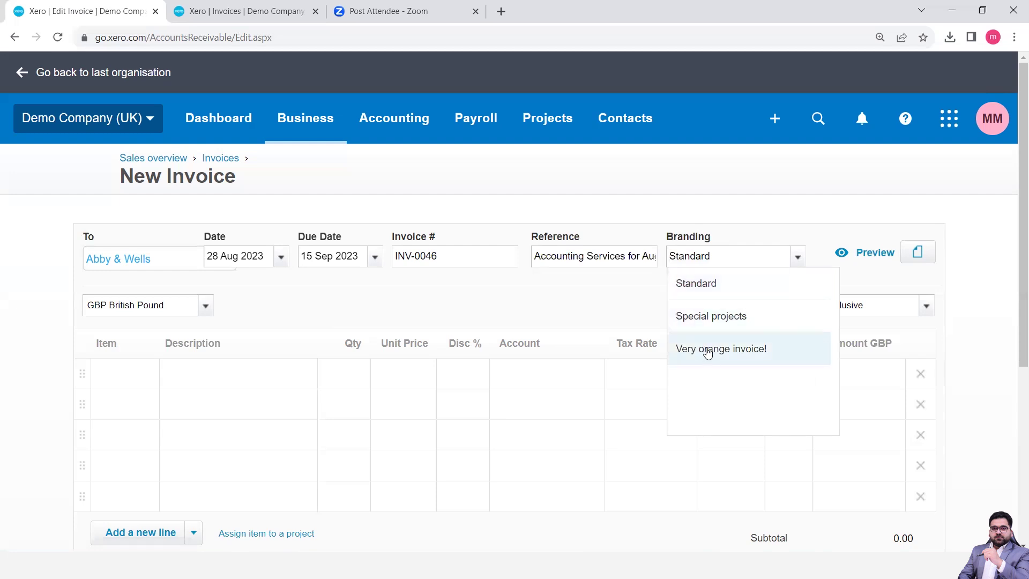
pyautogui.click(756, 285)
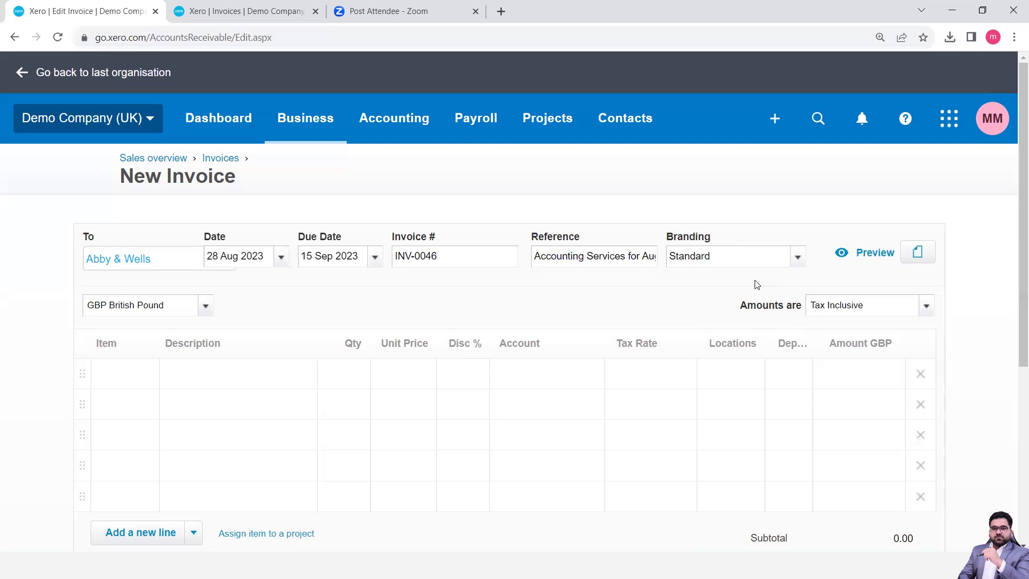
pyautogui.click(927, 311)
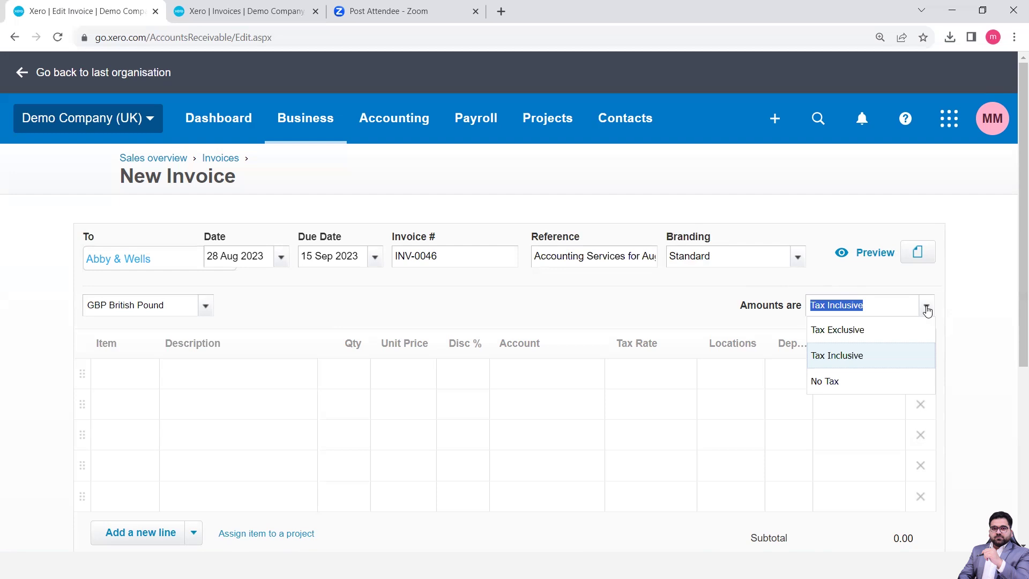
pyautogui.click(719, 308)
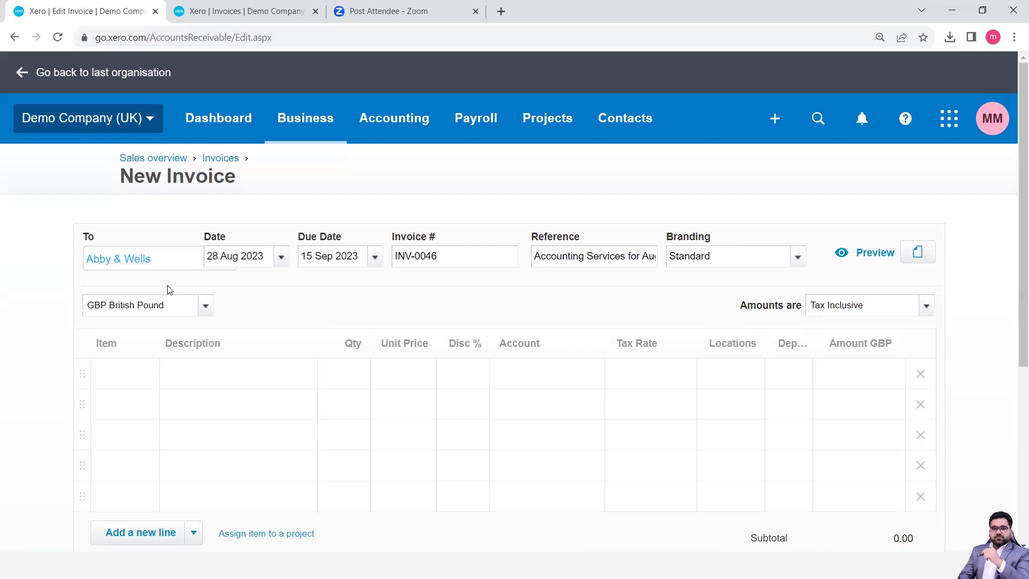
pyautogui.moveTo(110, 263)
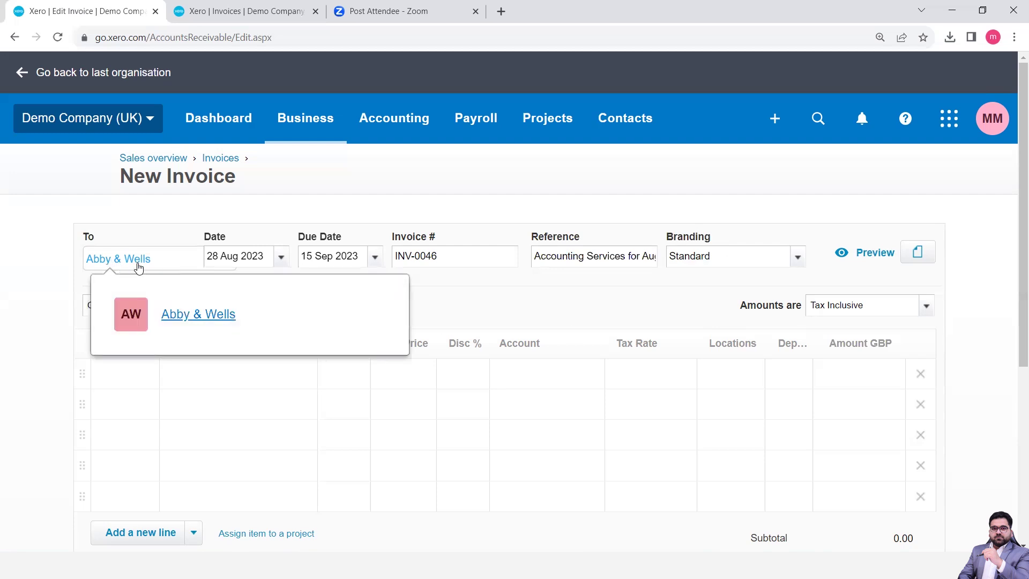
# Open the Chart of accounts from the Accounting menu in the other tab
pyautogui.click(260, 6)
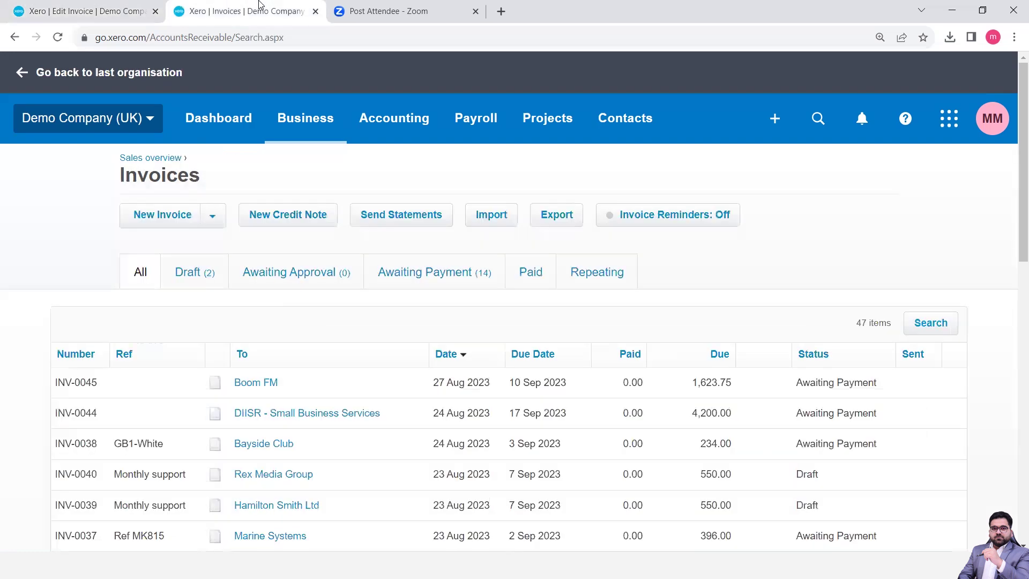
pyautogui.click(394, 141)
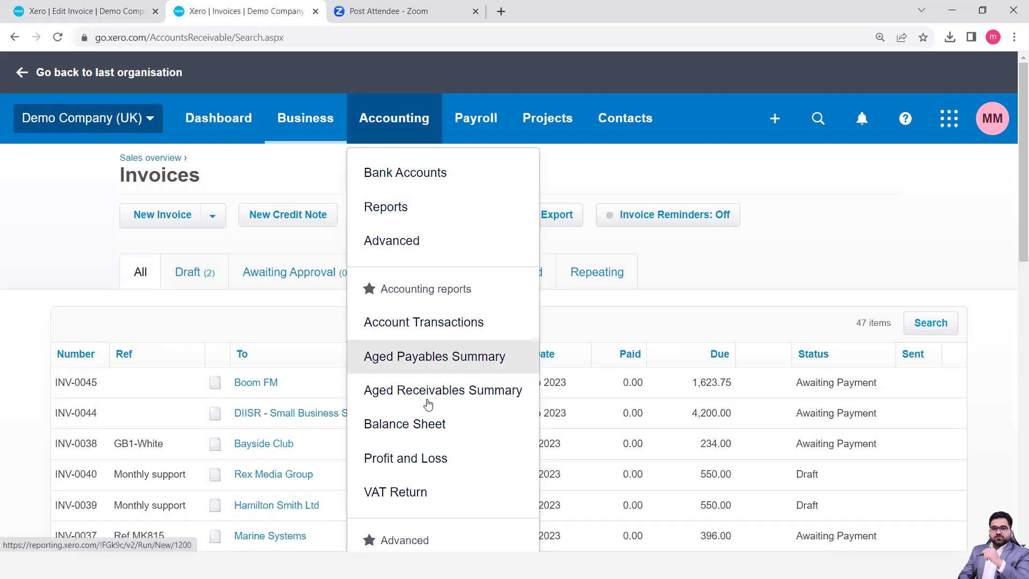
pyautogui.scroll(-2, 441, 403)
pyautogui.scroll(-3, 441, 403)
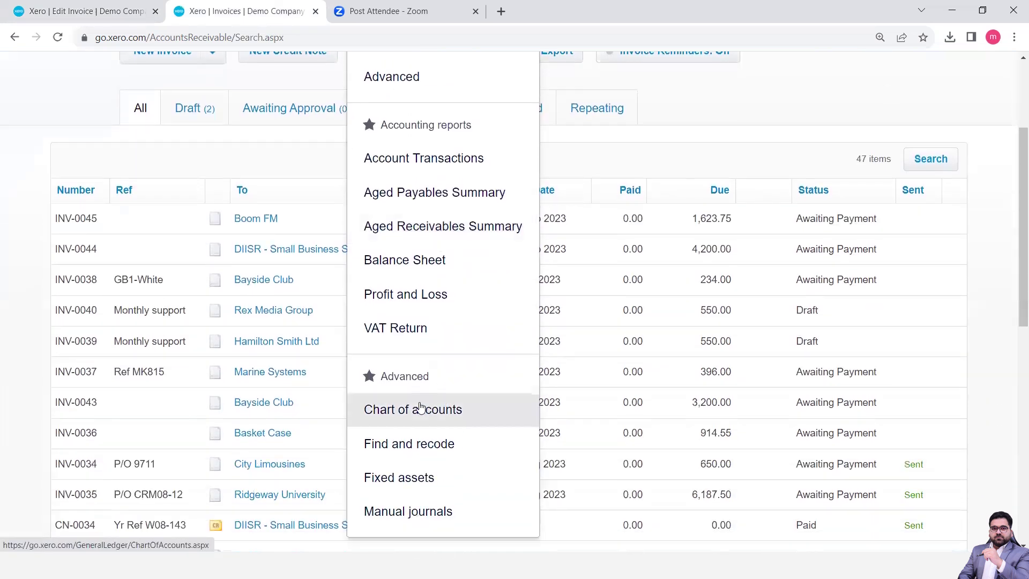
pyautogui.click(431, 409)
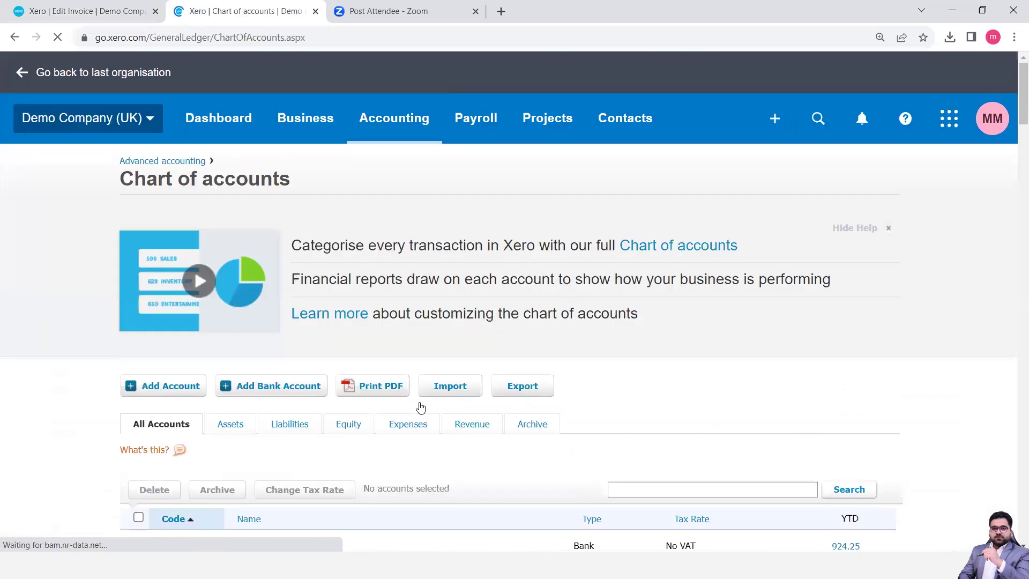
# Filter the chart to Revenue accounts, then return to the INV-0046 draft
pyautogui.scroll(-2, 420, 408)
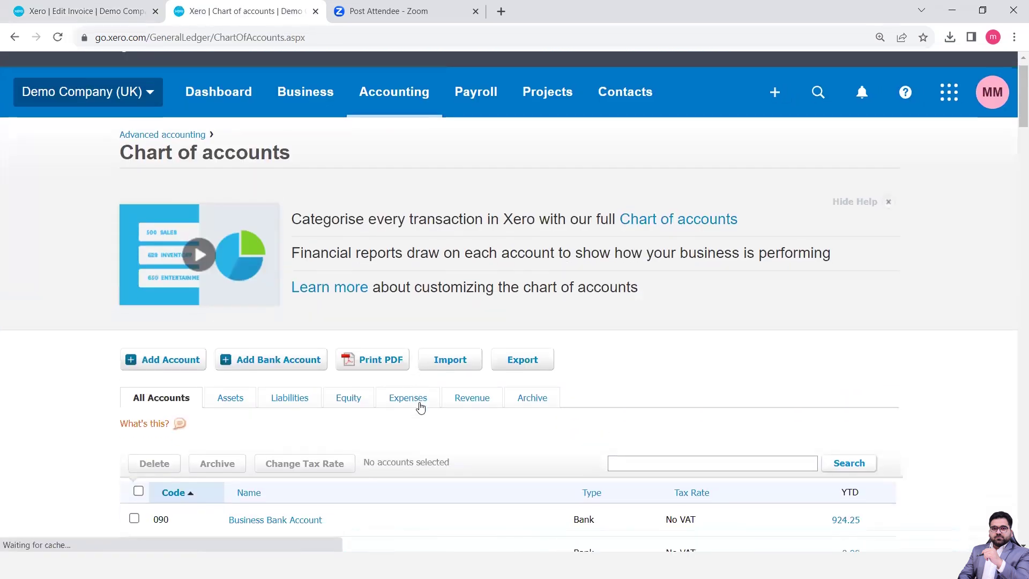
pyautogui.scroll(-2, 420, 408)
pyautogui.scroll(2, 421, 408)
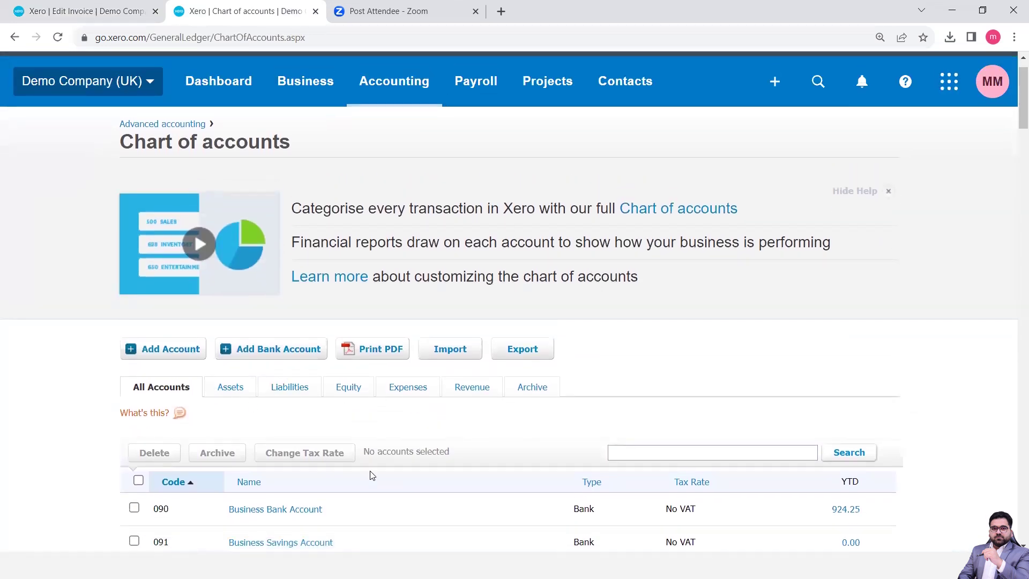
pyautogui.scroll(-3, 372, 475)
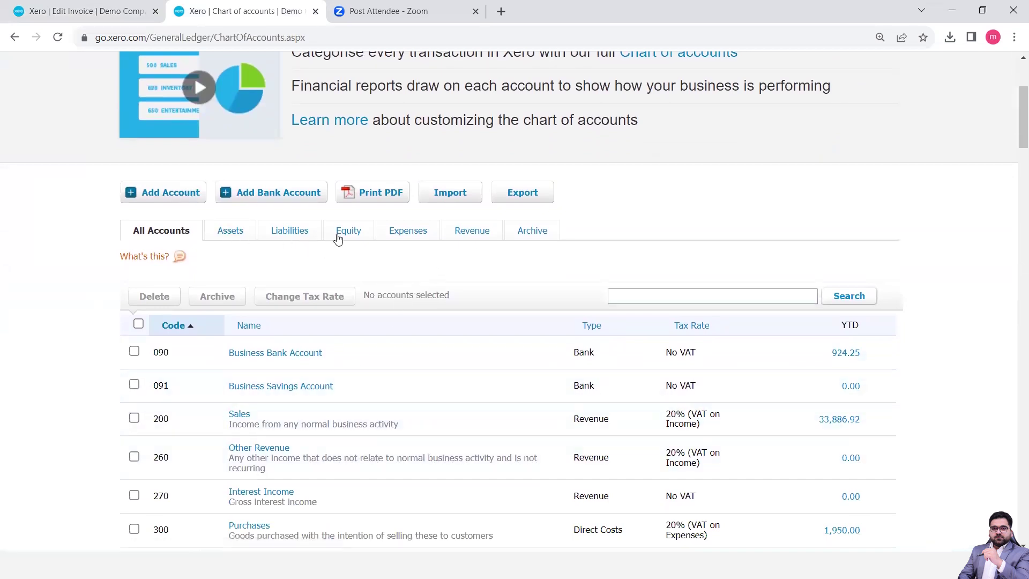
pyautogui.click(468, 232)
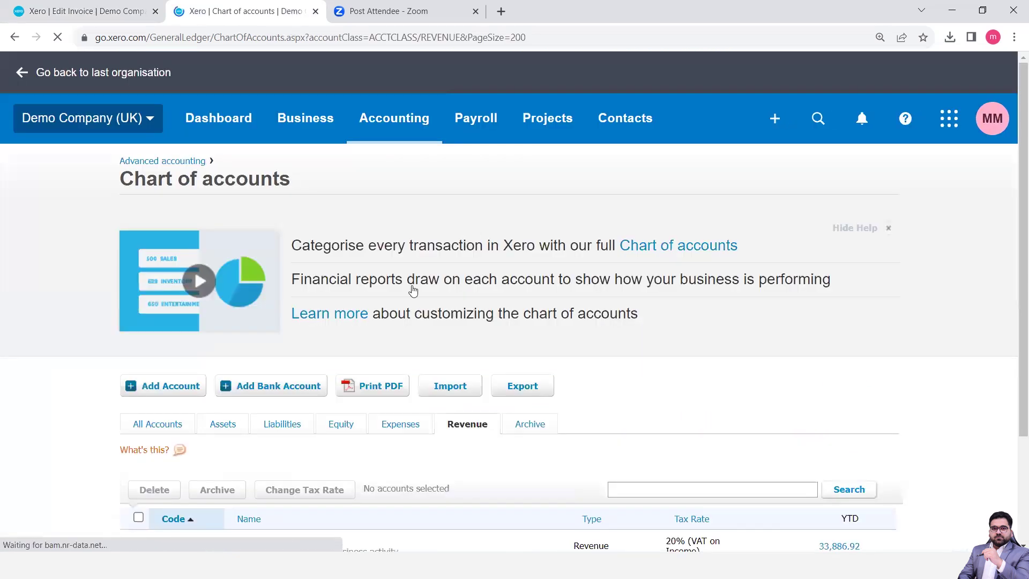
pyautogui.scroll(-3, 316, 422)
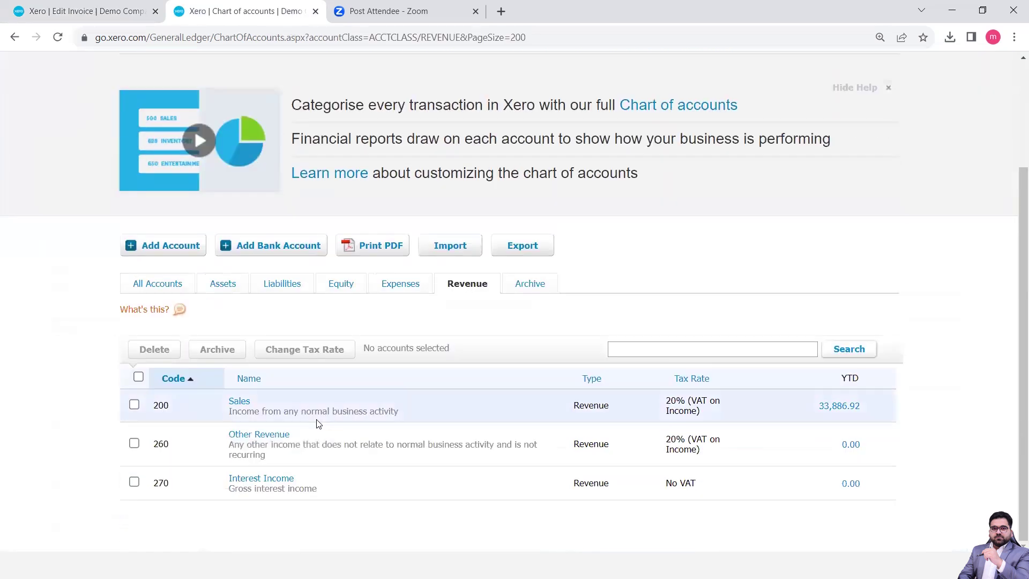
pyautogui.click(75, 8)
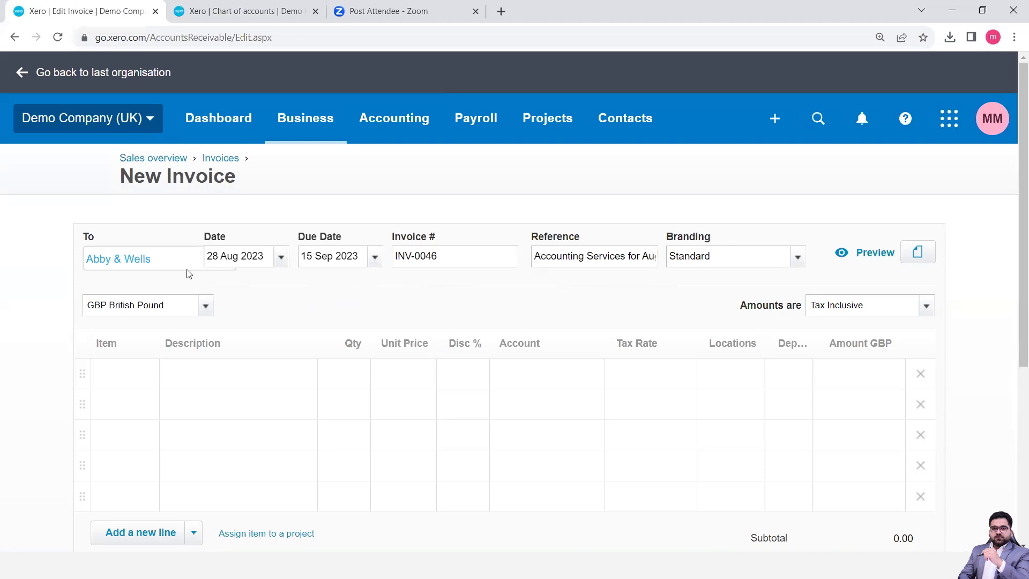
# Add the Support-M desktop/network support item as the first invoice line
pyautogui.moveTo(156, 268)
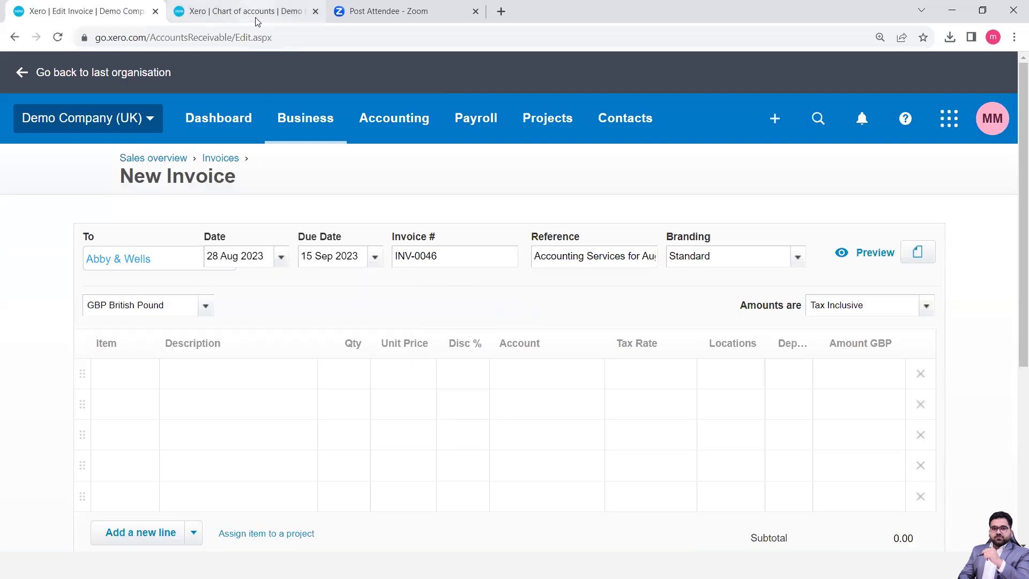
pyautogui.click(147, 375)
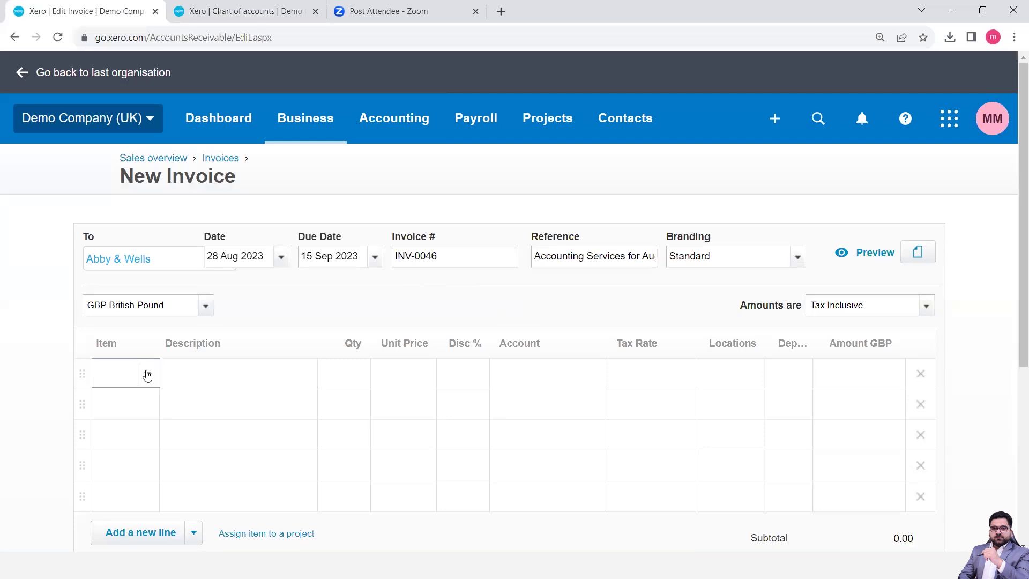
pyautogui.click(148, 377)
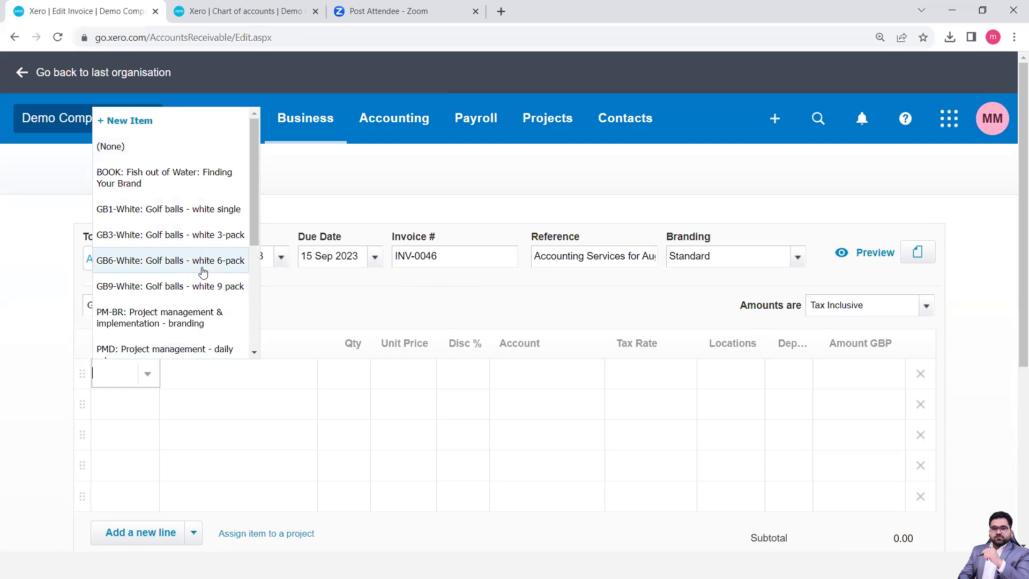
pyautogui.hotkey('ctrl', '+')
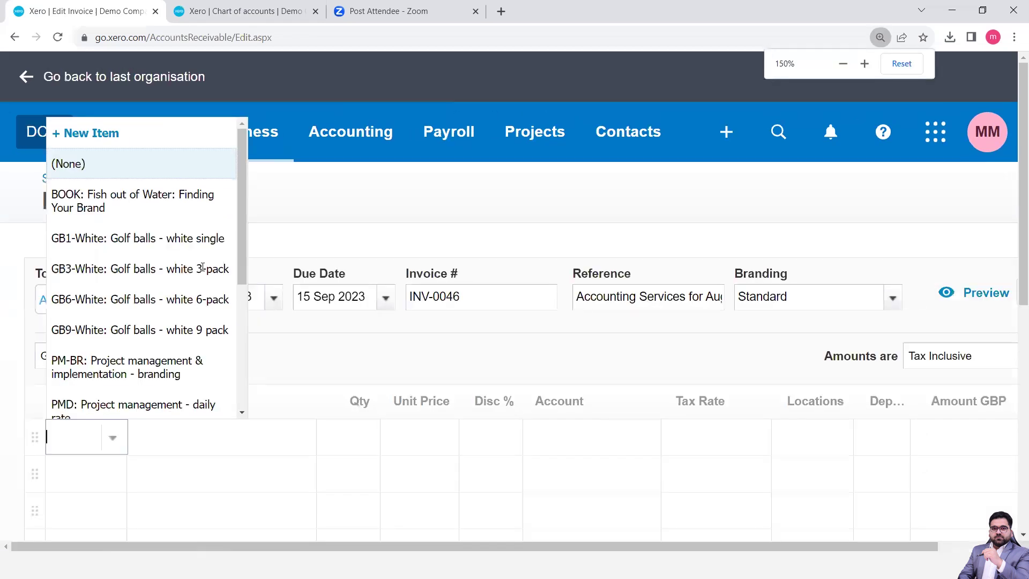
pyautogui.moveTo(243, 254); pyautogui.dragTo(246, 361)
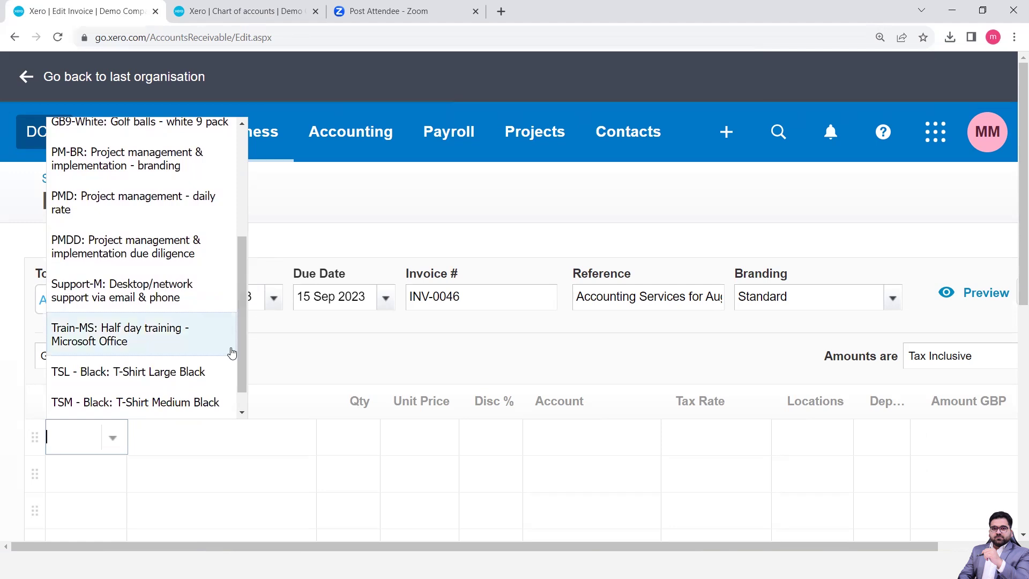
pyautogui.moveTo(243, 351); pyautogui.dragTo(243, 356)
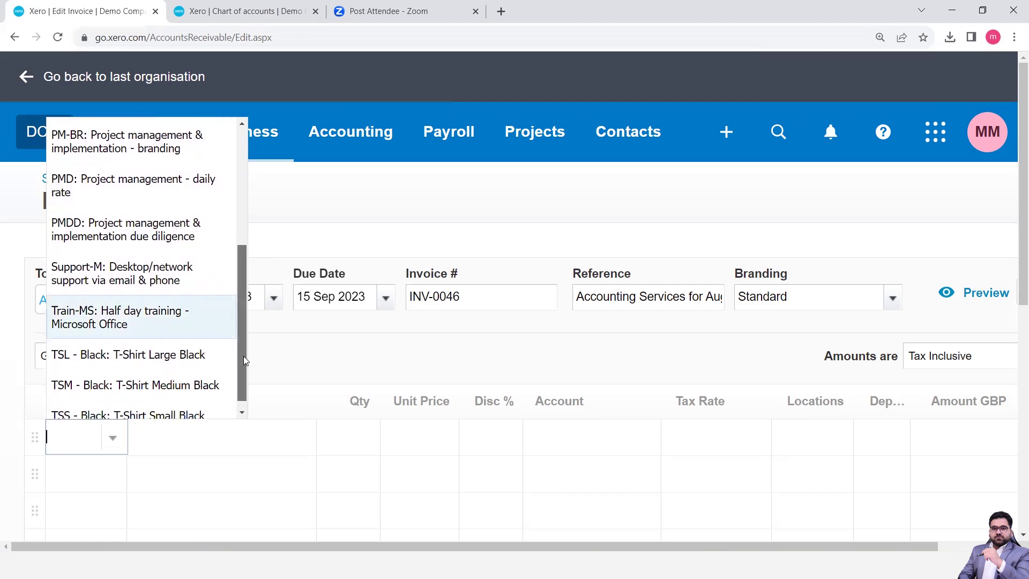
pyautogui.scroll(3, 202, 335)
pyautogui.scroll(-2, 202, 335)
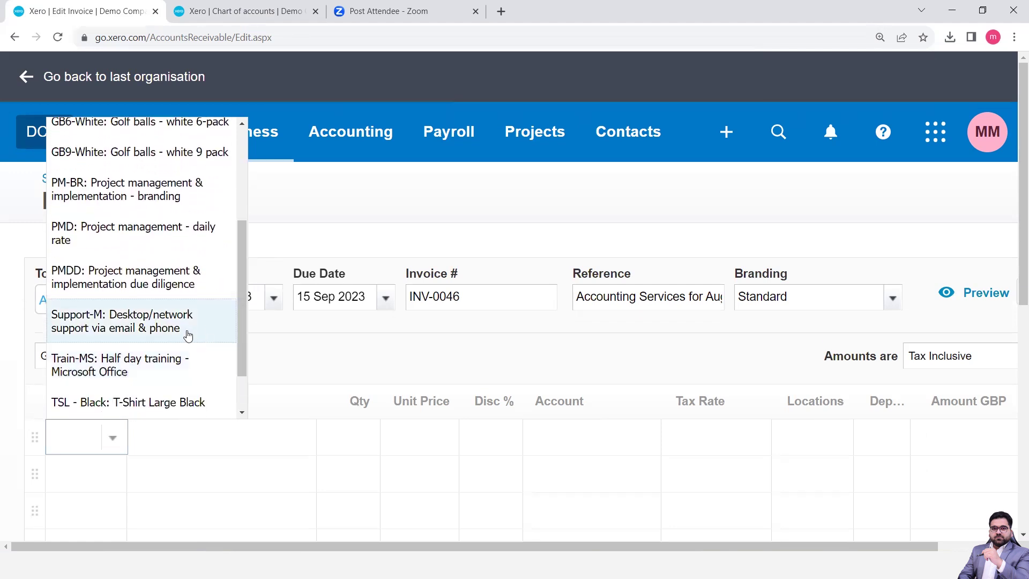
pyautogui.click(148, 332)
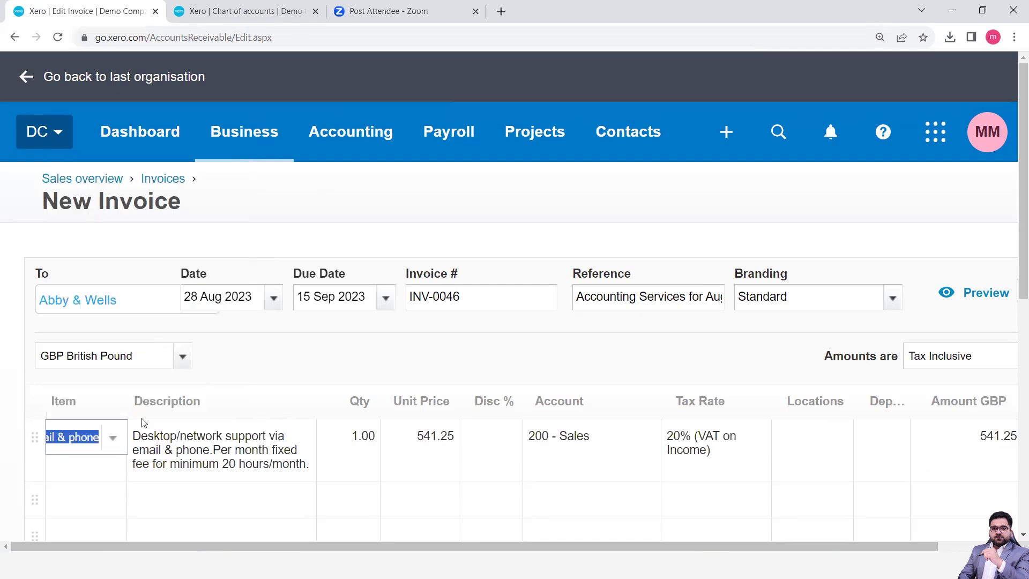
pyautogui.hotkey('ctrl', '-')
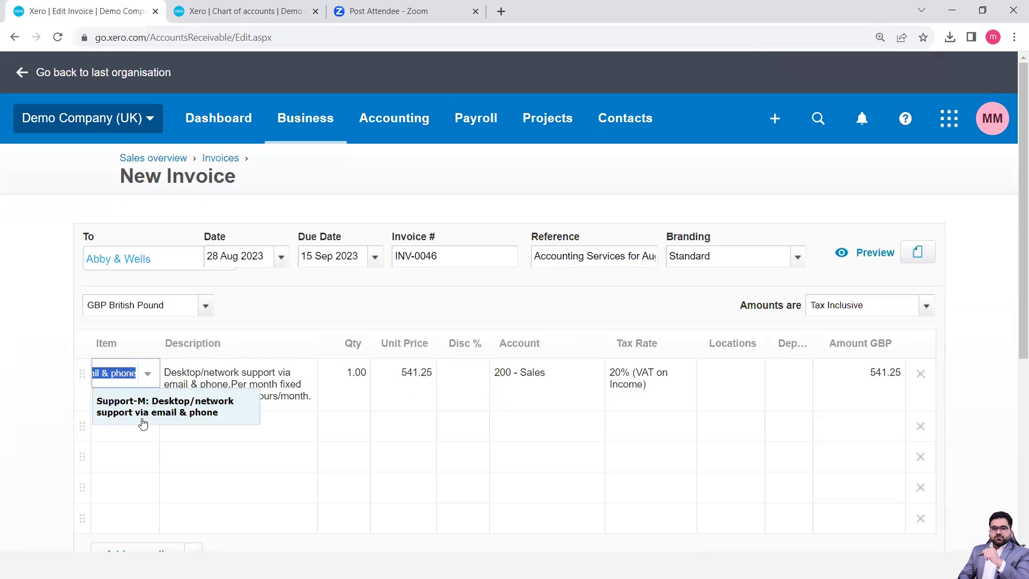
pyautogui.click(50, 379)
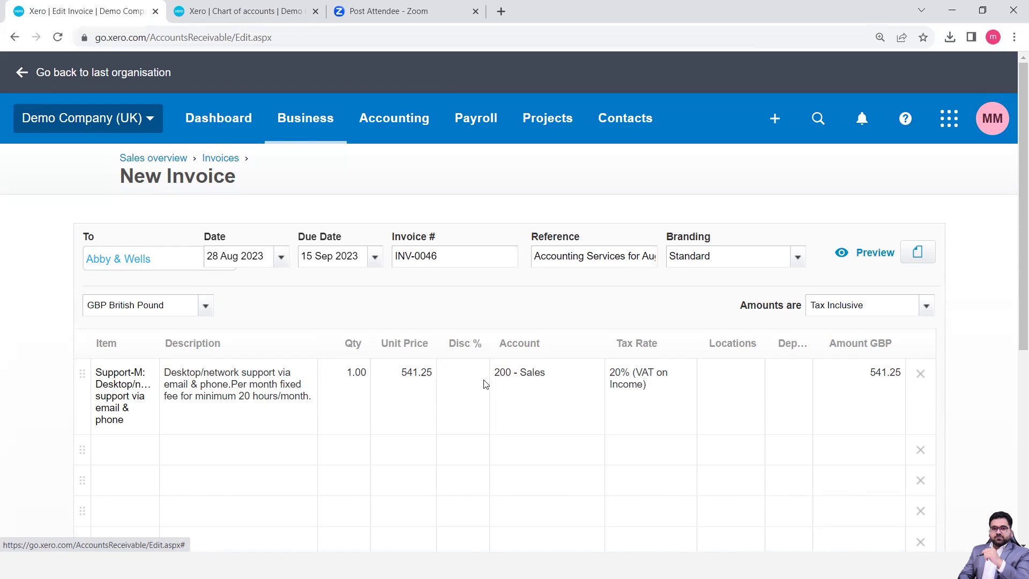
# Leave the first line's discount empty and go back to the Revenue accounts list
pyautogui.click(464, 380)
pyautogui.click(532, 386)
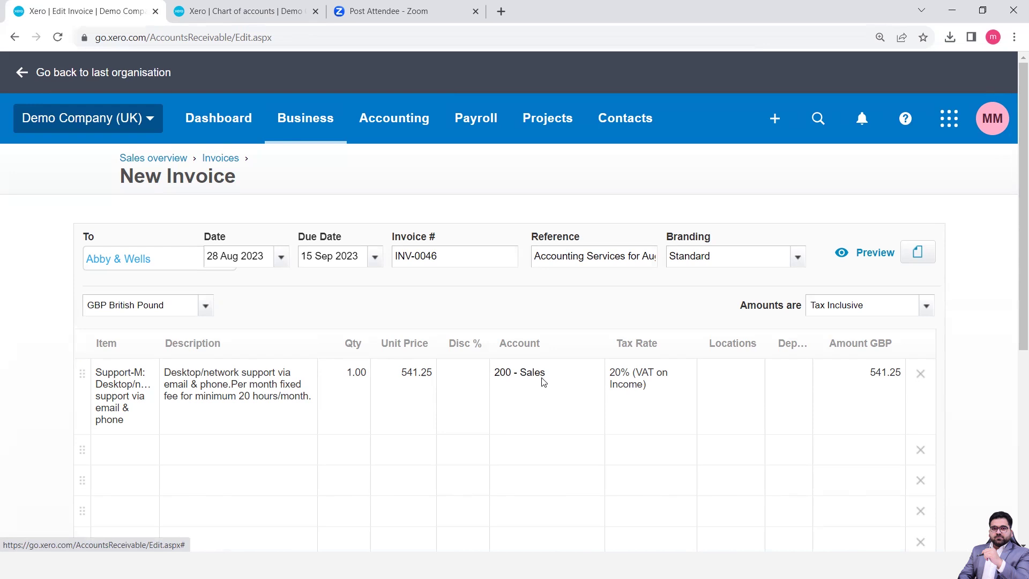
pyautogui.click(227, 15)
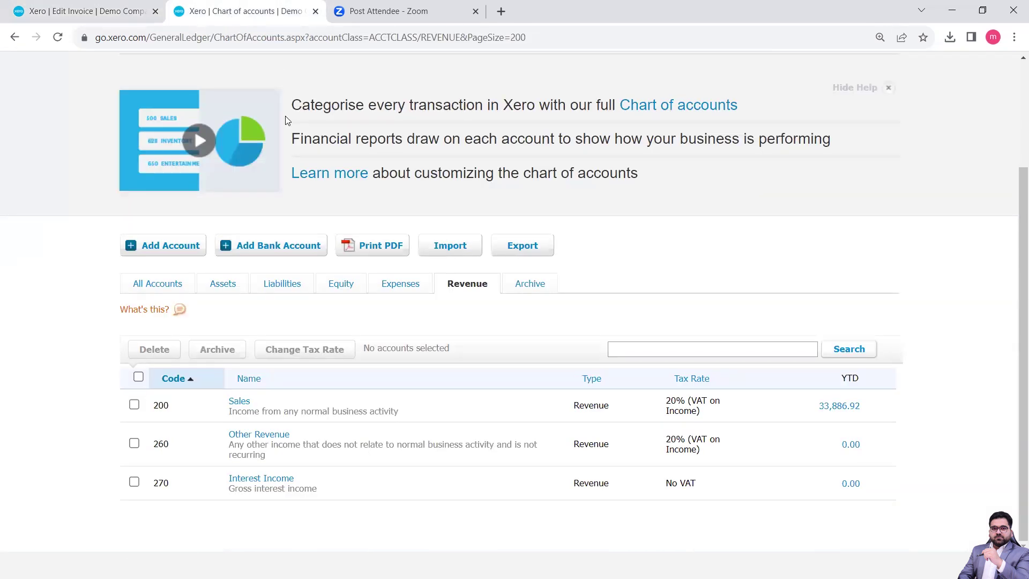
# Hide the Chart of accounts help banner, then open the Business menu
pyautogui.scroll(3, 285, 116)
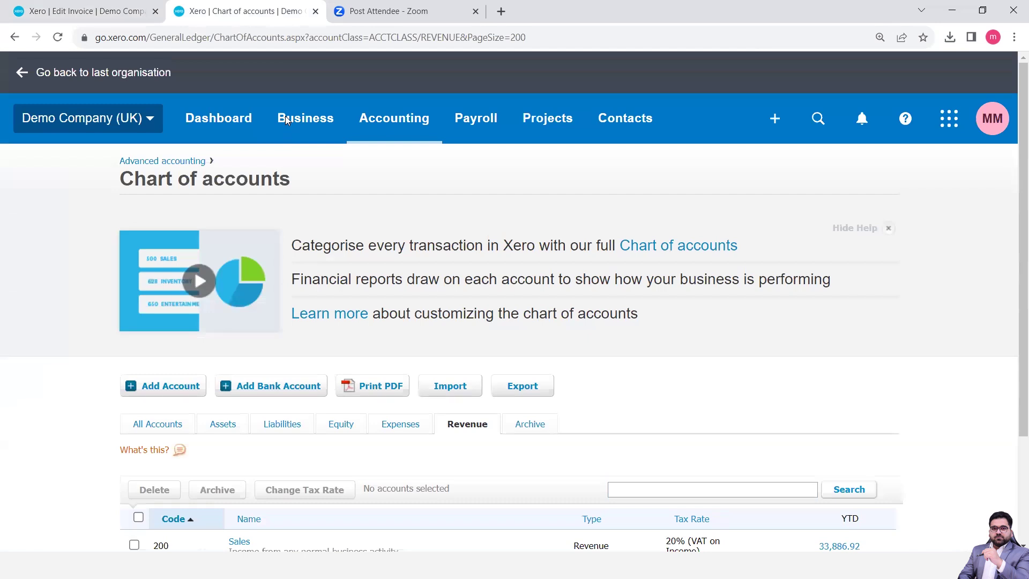
pyautogui.click(889, 229)
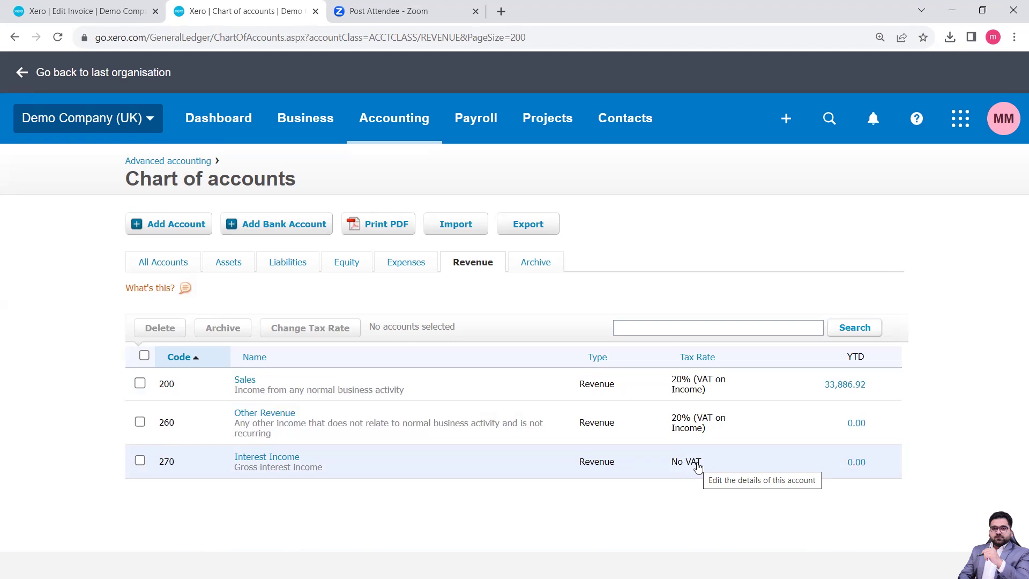
pyautogui.click(303, 117)
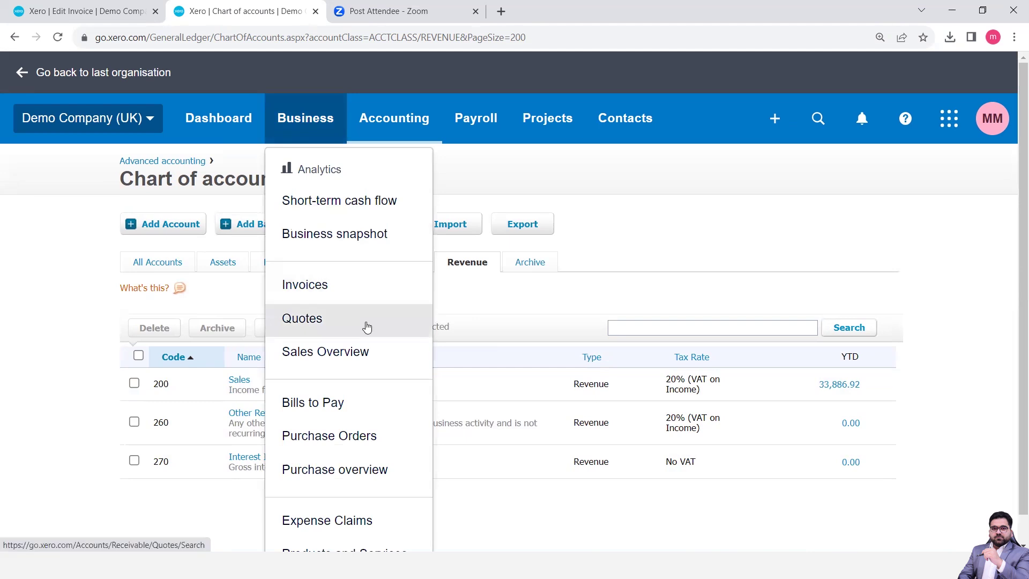
# Open the Products and services list and scroll through its items
pyautogui.scroll(-1, 375, 312)
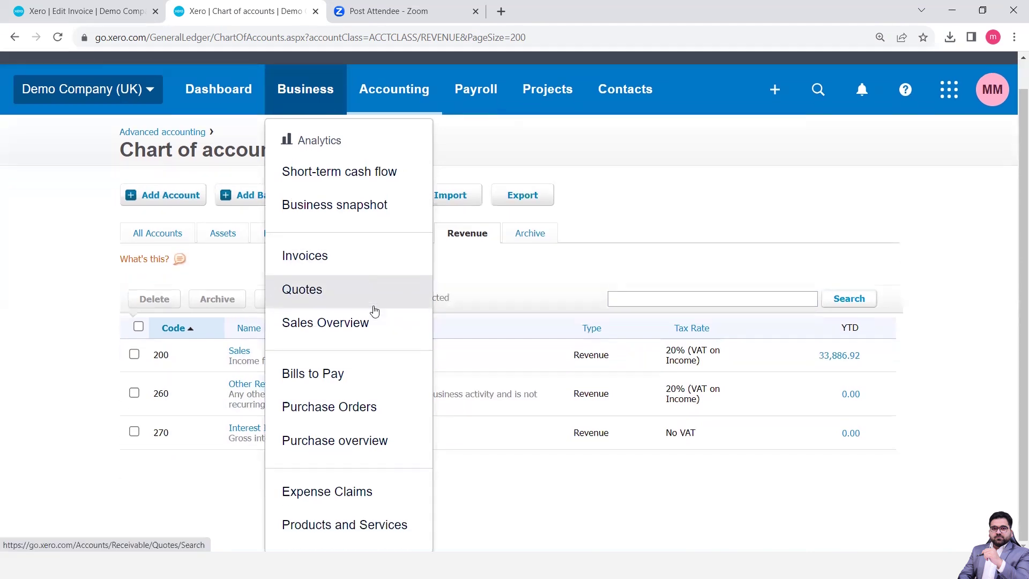
pyautogui.click(374, 526)
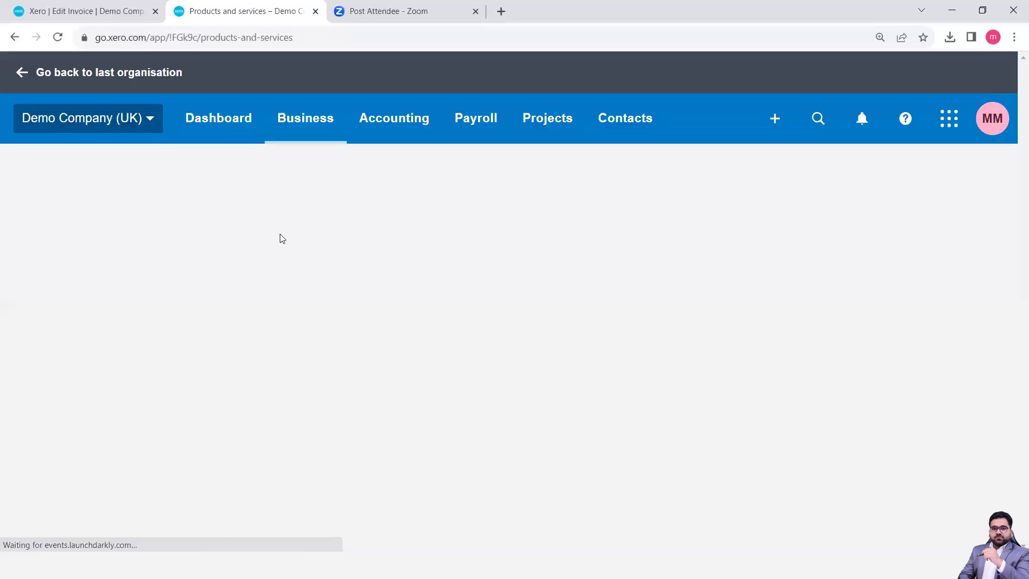
pyautogui.click(94, 12)
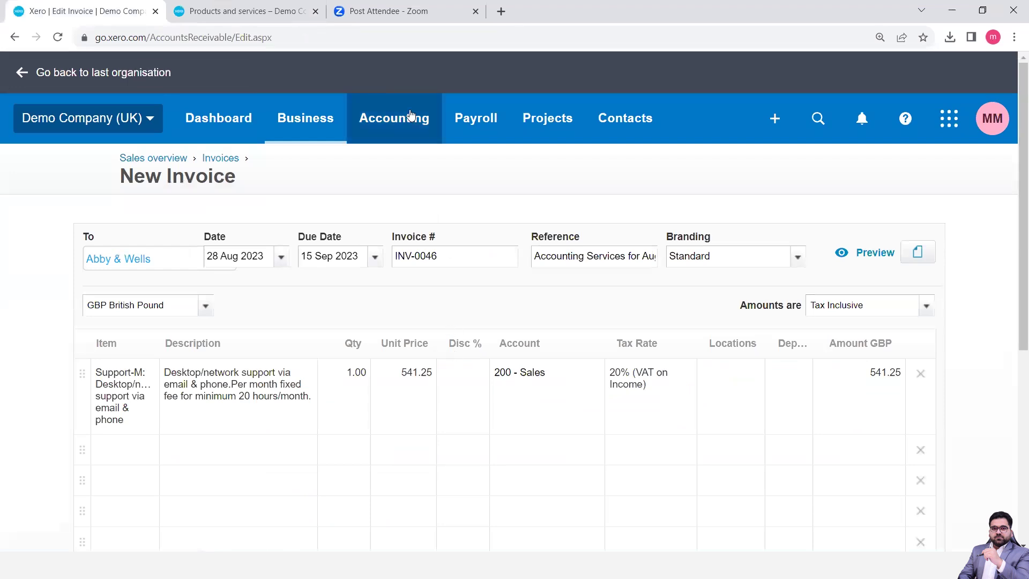
pyautogui.click(263, 13)
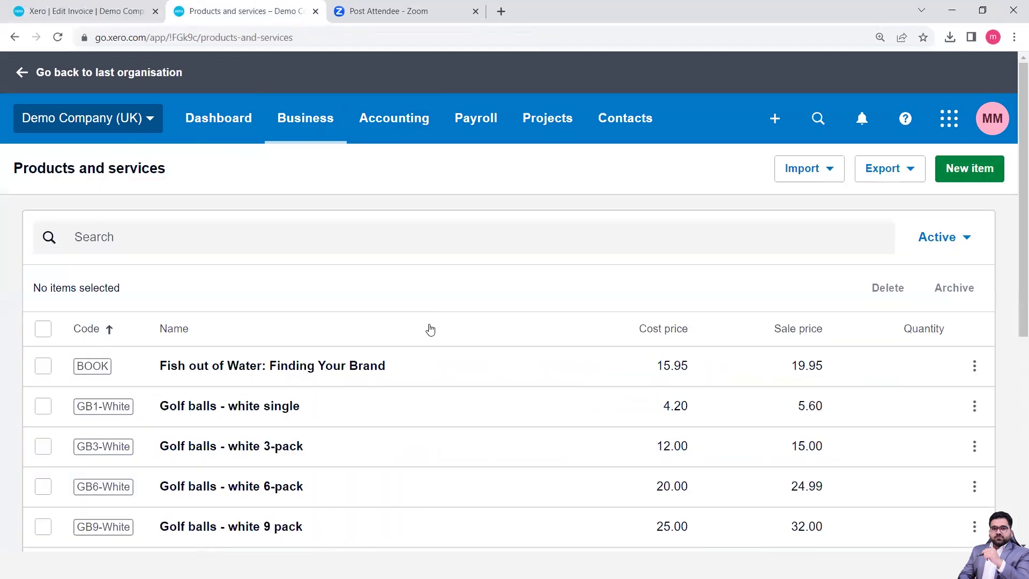
pyautogui.scroll(-5, 430, 330)
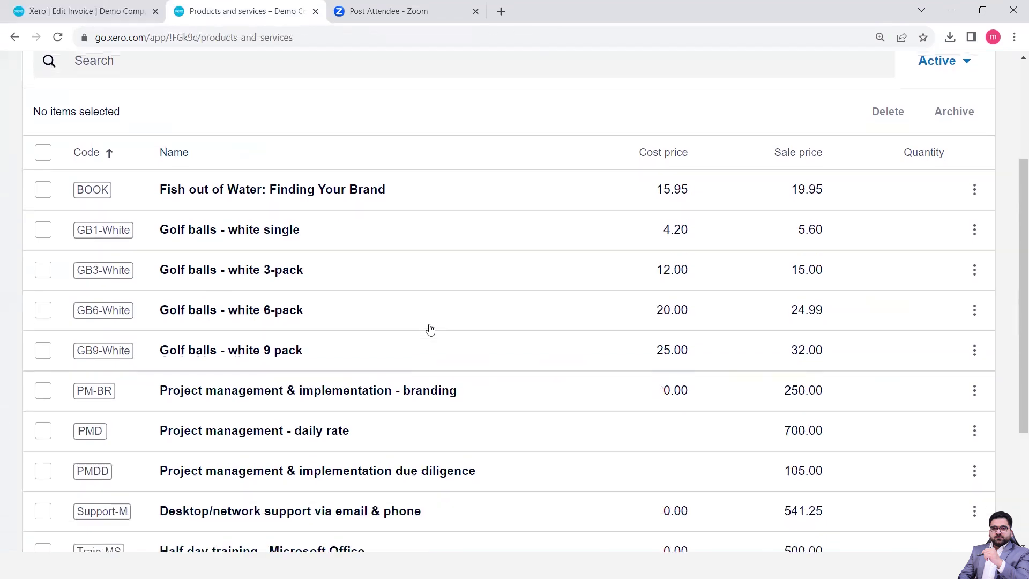
pyautogui.scroll(-1, 430, 330)
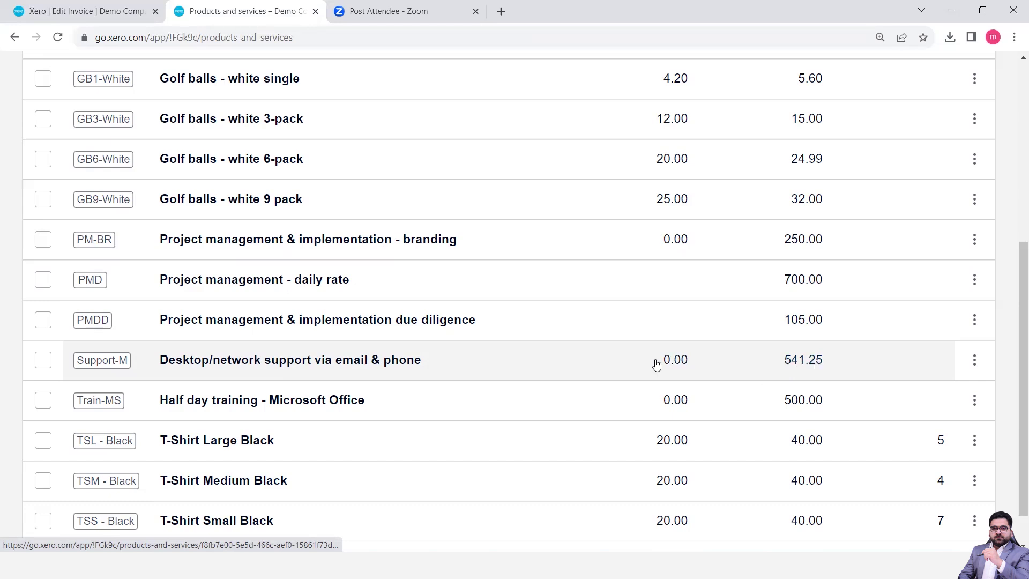
# Check the Active filter showing 13 items, including Support-M at 541.25, then return to INV-0046
pyautogui.scroll(6, 656, 364)
pyautogui.scroll(-3, 656, 364)
pyautogui.scroll(-5, 657, 364)
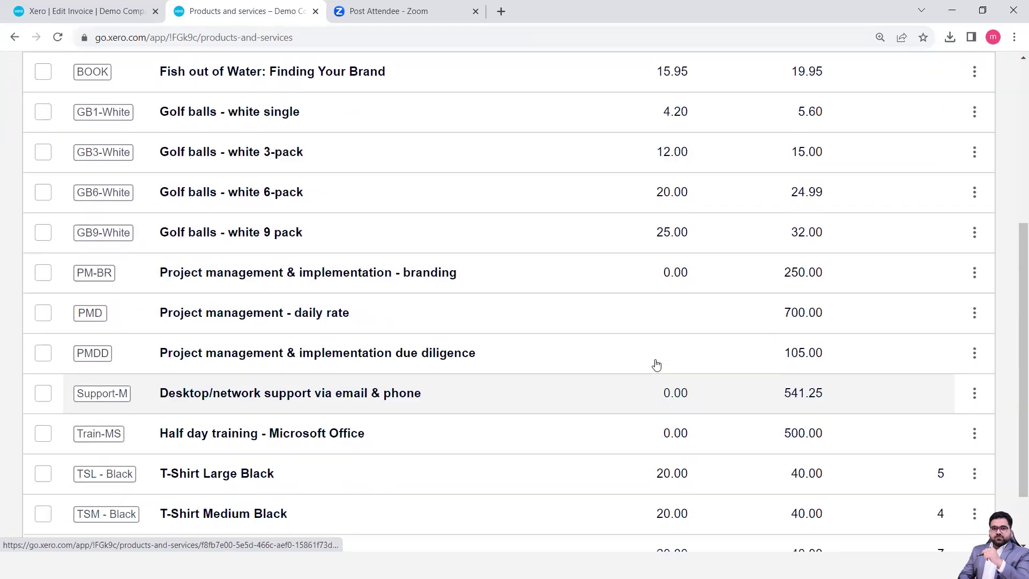
pyautogui.scroll(7, 656, 364)
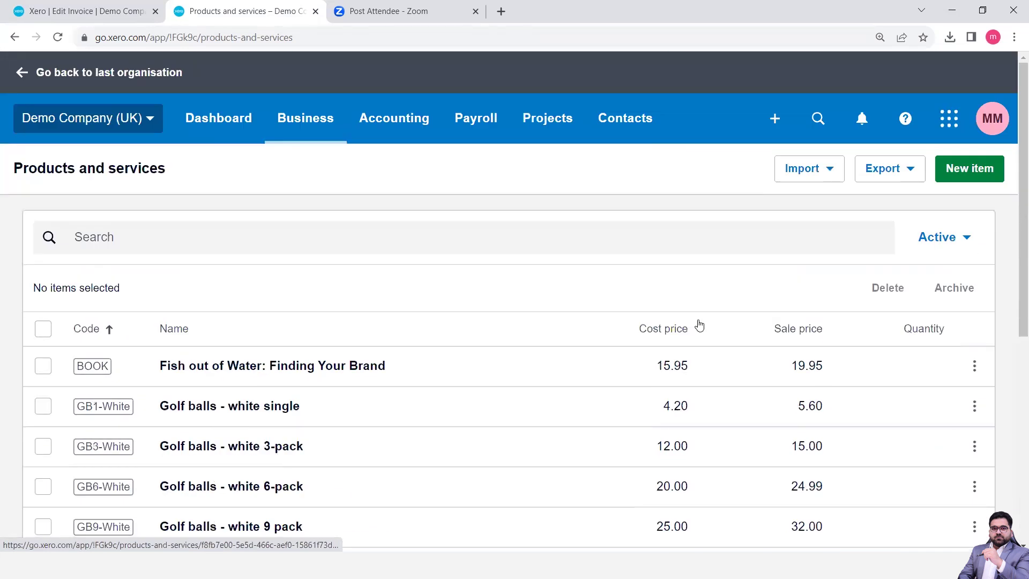
pyautogui.click(965, 248)
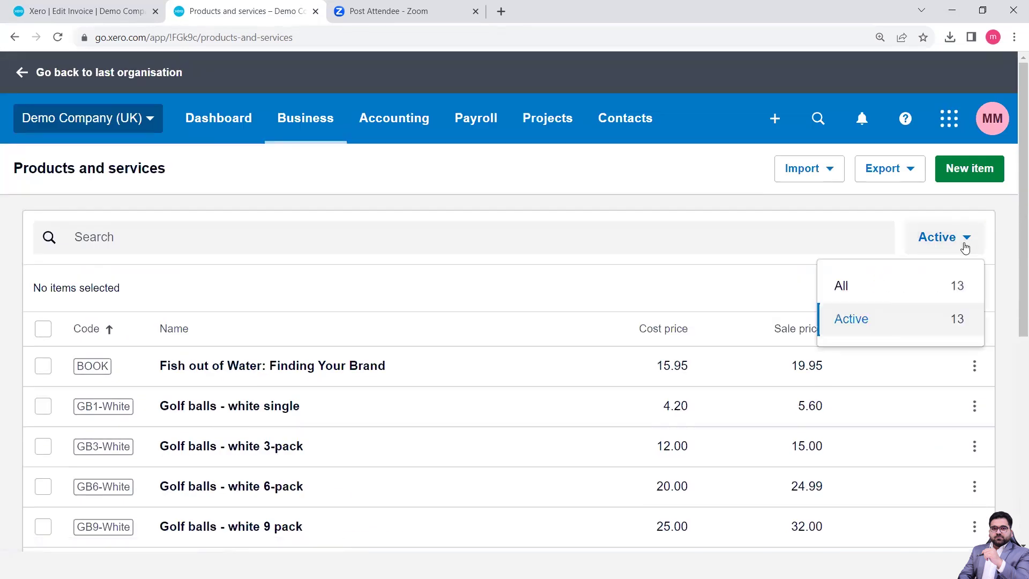
pyautogui.click(770, 281)
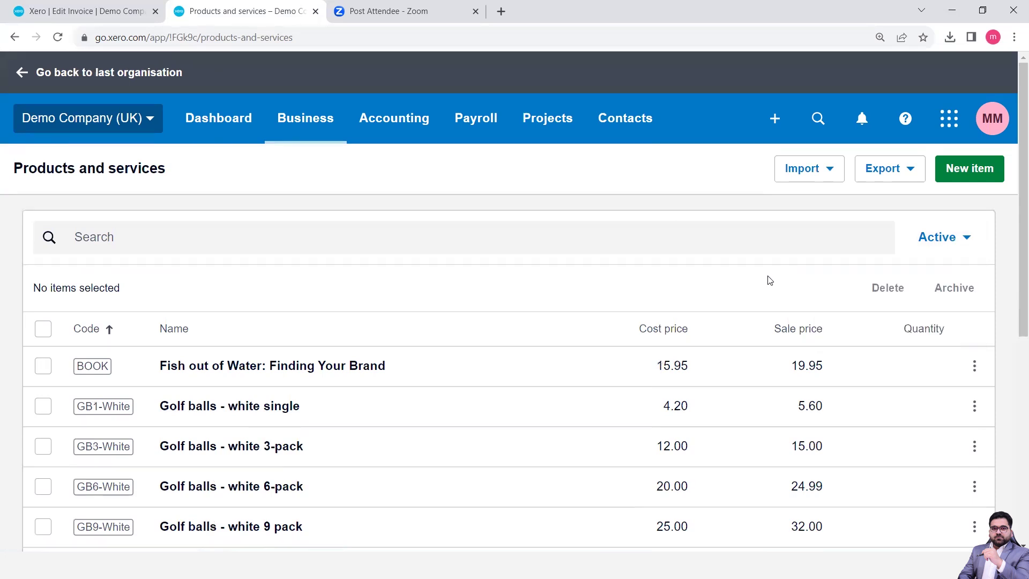
pyautogui.click(60, 7)
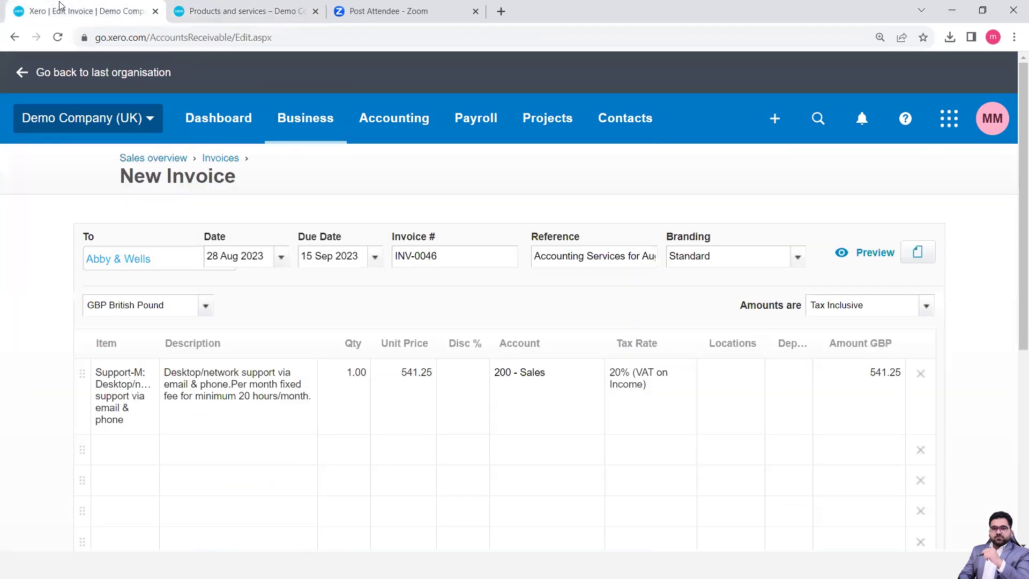
# Inspect the Support-M line's item, Locations and department fields without changing them
pyautogui.click(146, 395)
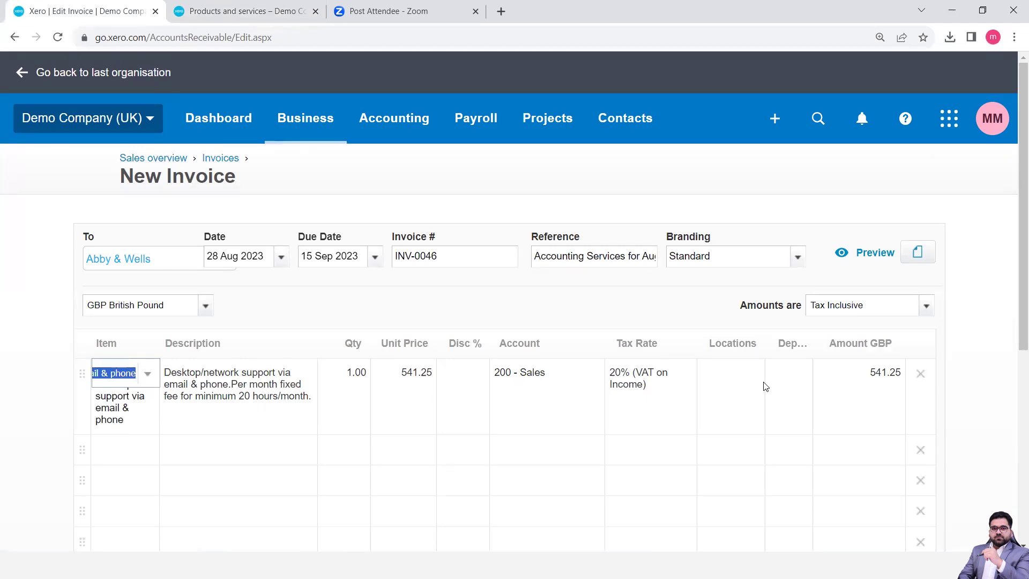
pyautogui.click(746, 390)
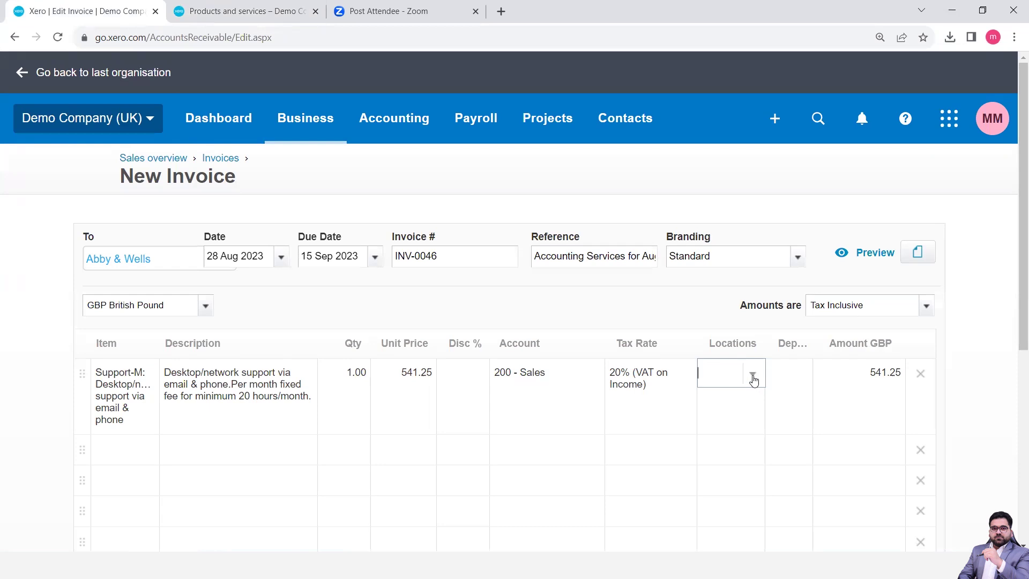
pyautogui.click(785, 393)
pyautogui.click(792, 346)
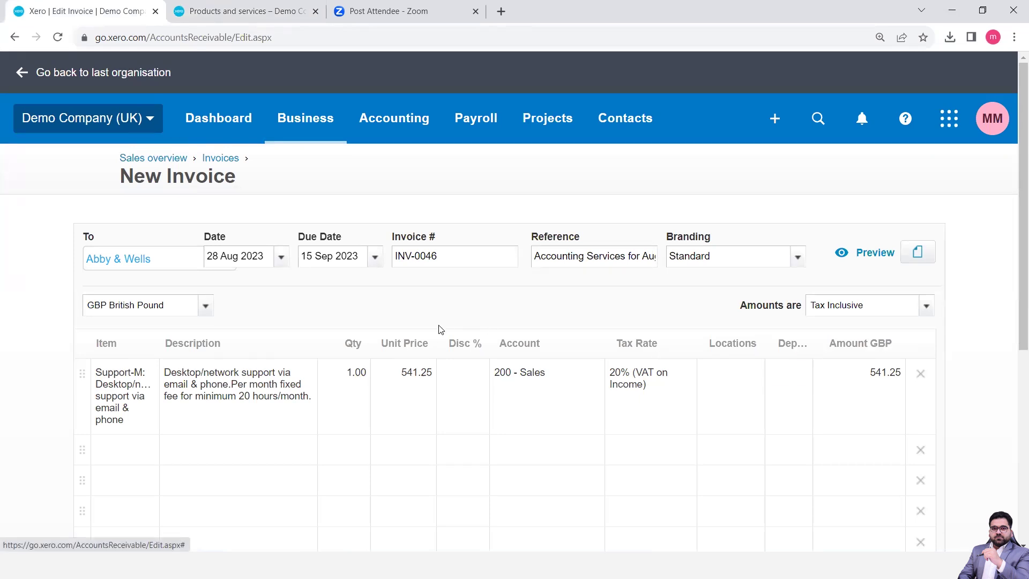
# Delete the extra empty lines below the Support-M line
pyautogui.scroll(-3, 441, 327)
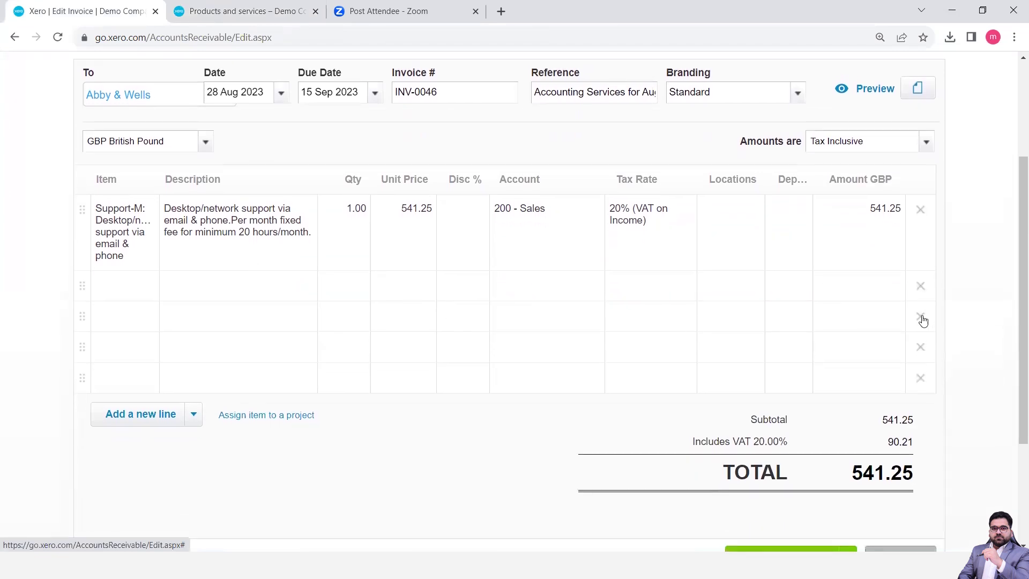
pyautogui.click(920, 379)
pyautogui.click(134, 381)
pyautogui.click(920, 379)
pyautogui.scroll(3, 807, 394)
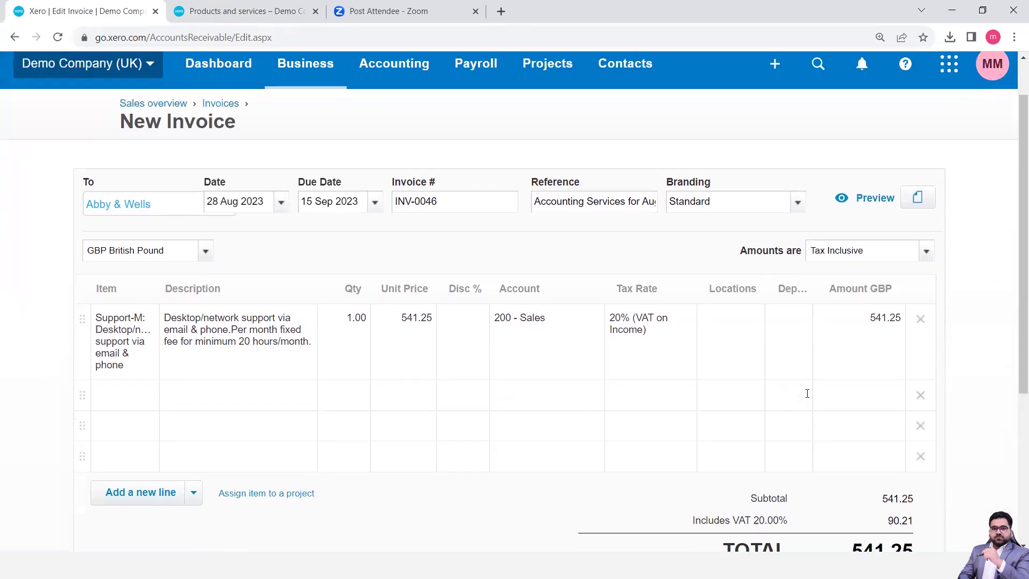
# Review the line's sales account and unit price, then select the quantity of 1
pyautogui.click(550, 332)
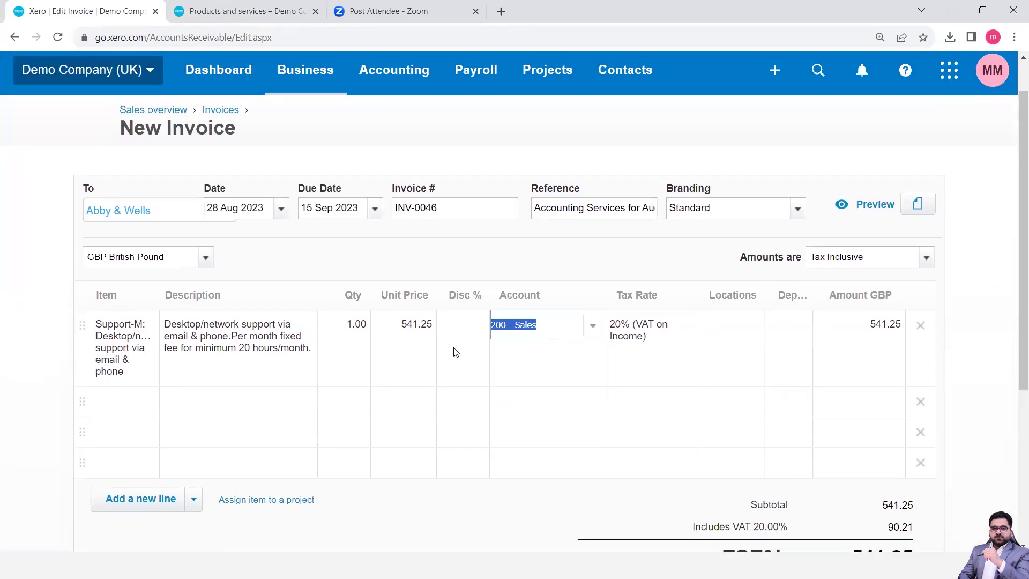
pyautogui.click(408, 365)
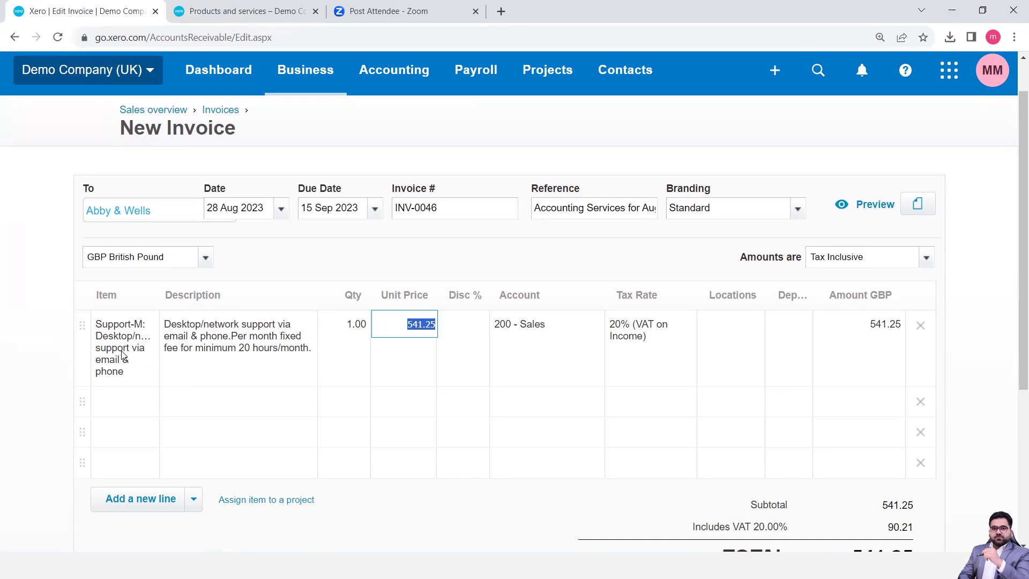
pyautogui.click(347, 328)
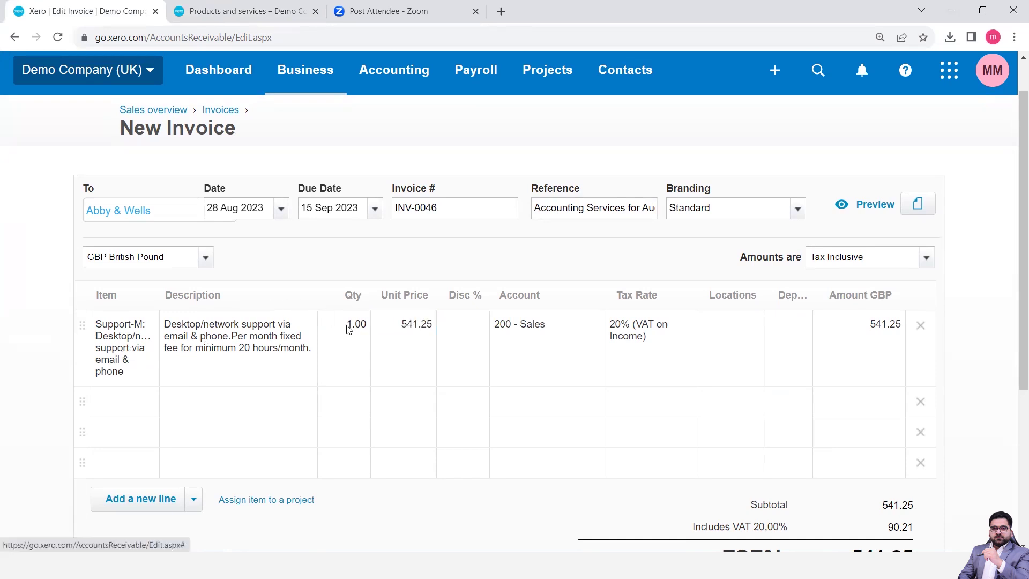
pyautogui.doubleClick(360, 328)
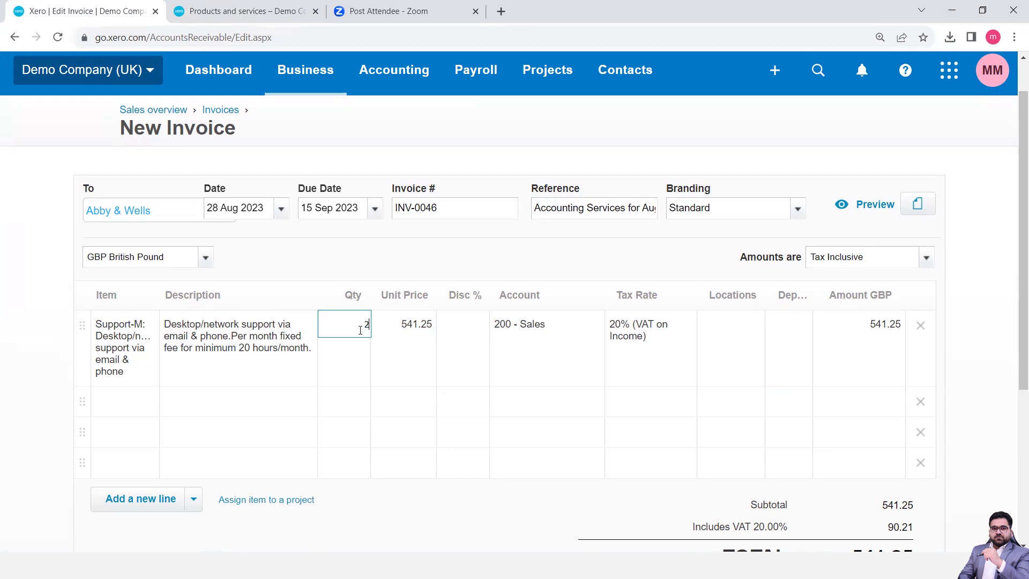
# Change the Support-M quantity to 2 and try account 260 - Other Revenue
pyautogui.write('2')
pyautogui.press('Return')
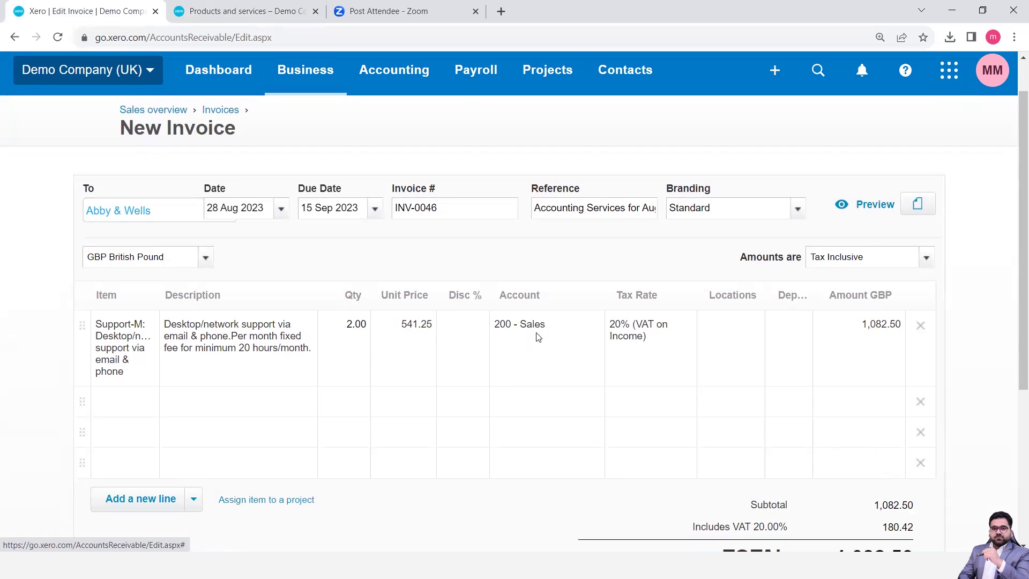
pyautogui.click(564, 326)
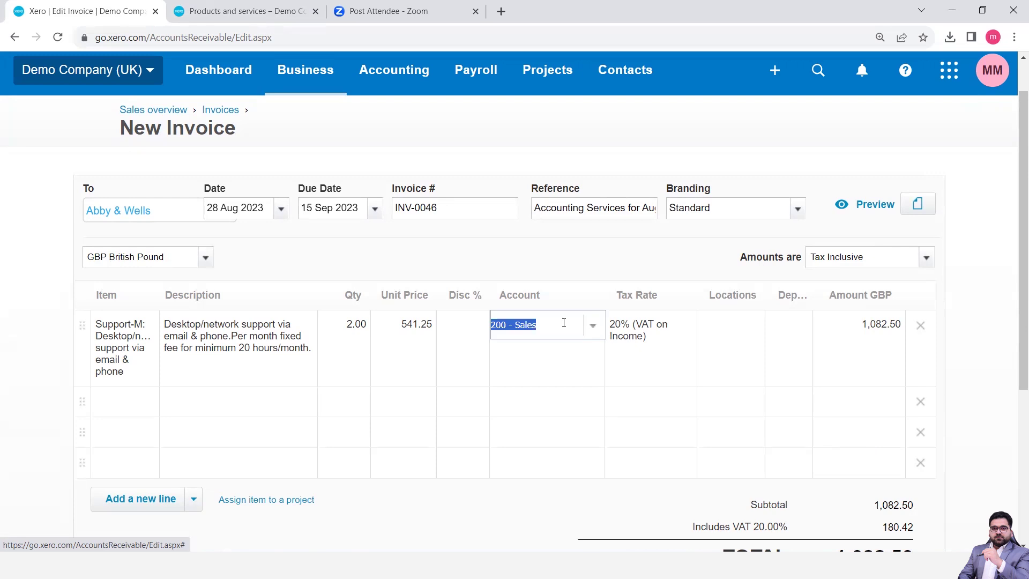
pyautogui.click(595, 328)
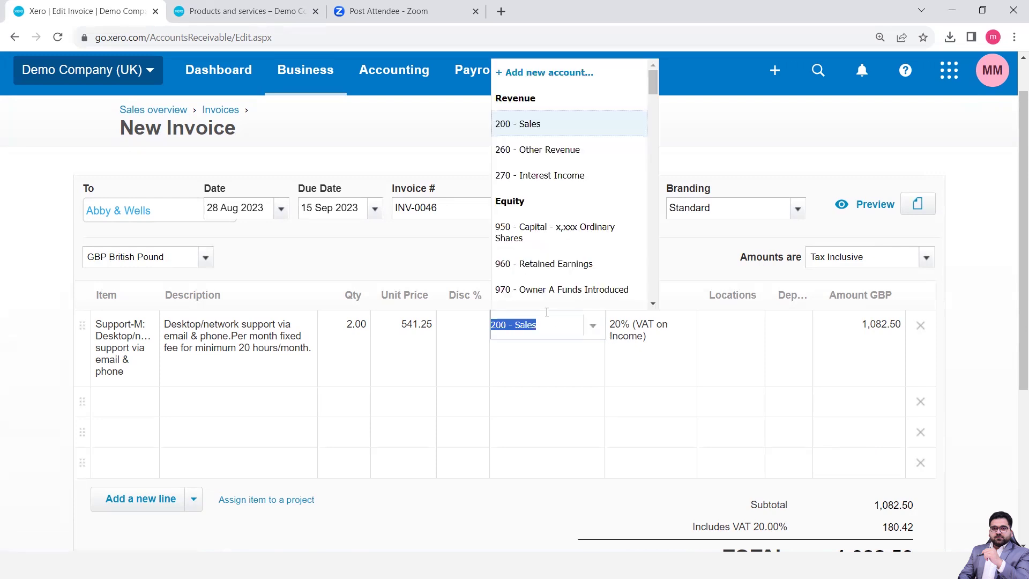
pyautogui.click(547, 153)
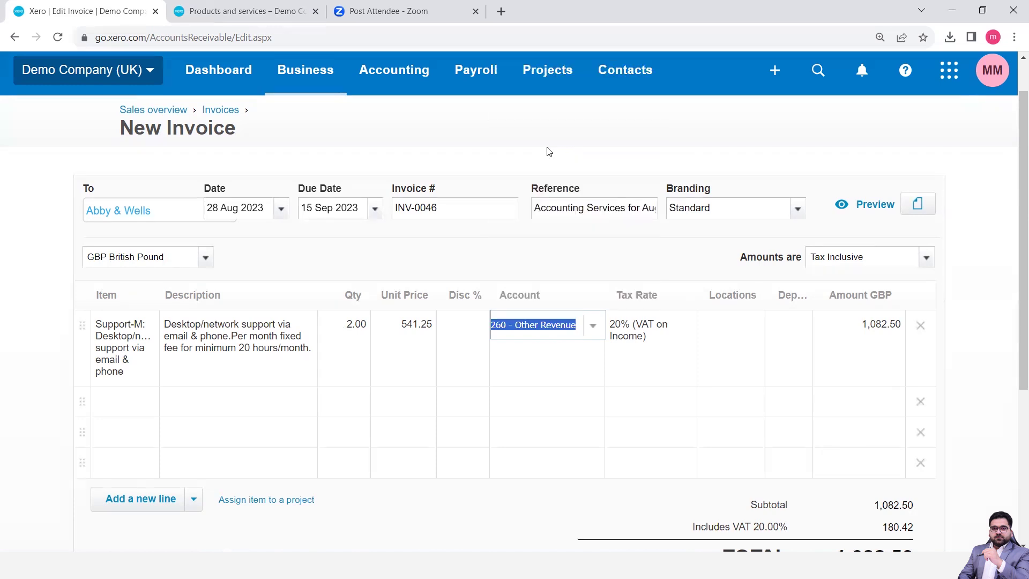
pyautogui.click(657, 337)
pyautogui.click(686, 327)
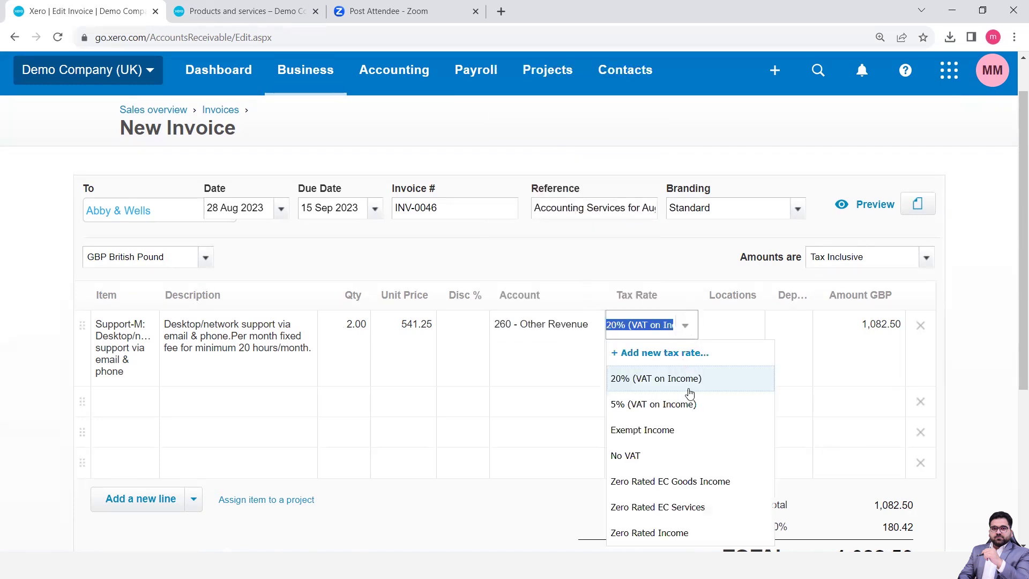
pyautogui.click(579, 329)
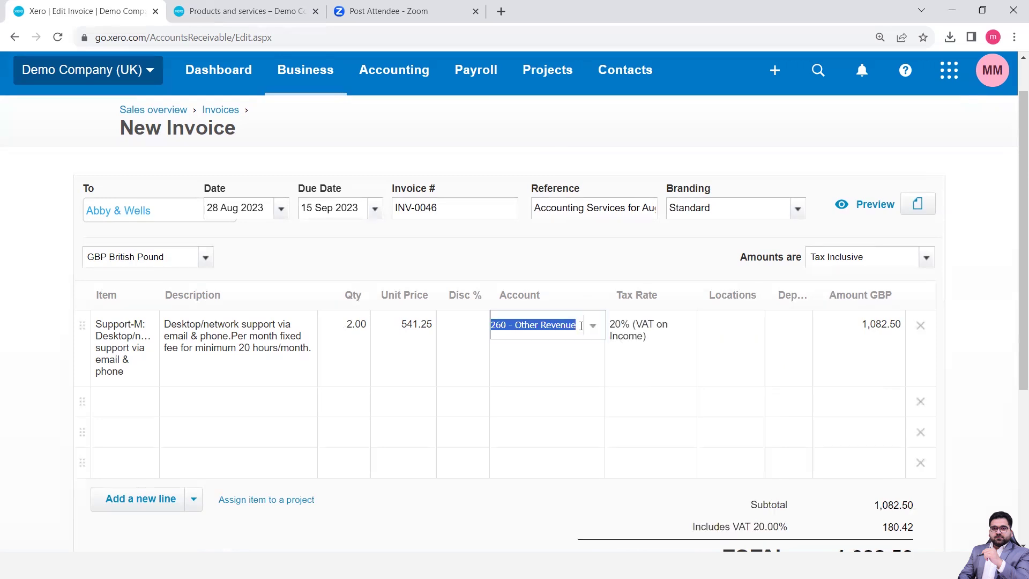
# Try account 270 - Interest Income with the No VAT tax rate
pyautogui.click(594, 331)
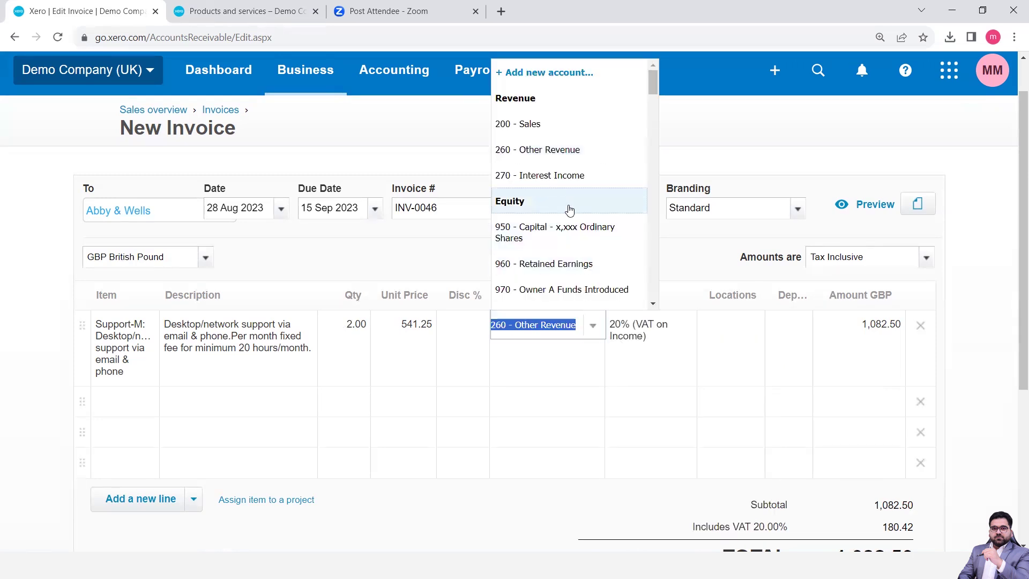
pyautogui.click(542, 187)
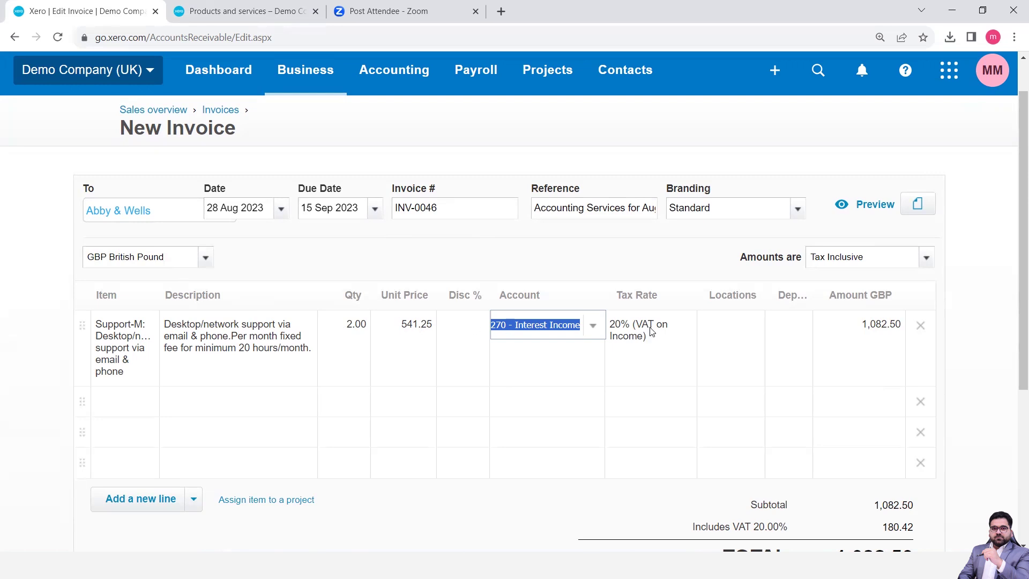
pyautogui.click(677, 331)
pyautogui.click(682, 332)
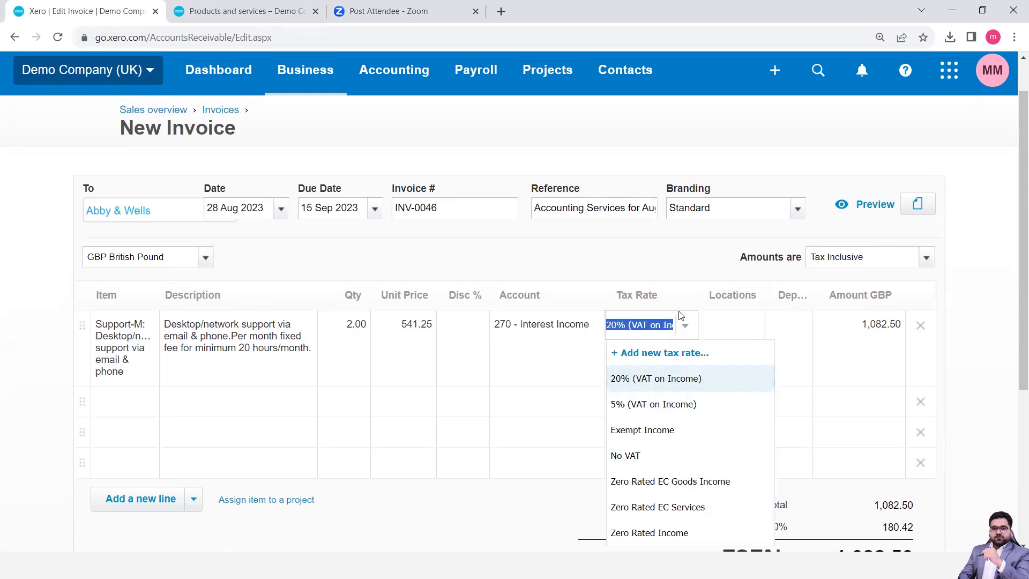
pyautogui.click(640, 456)
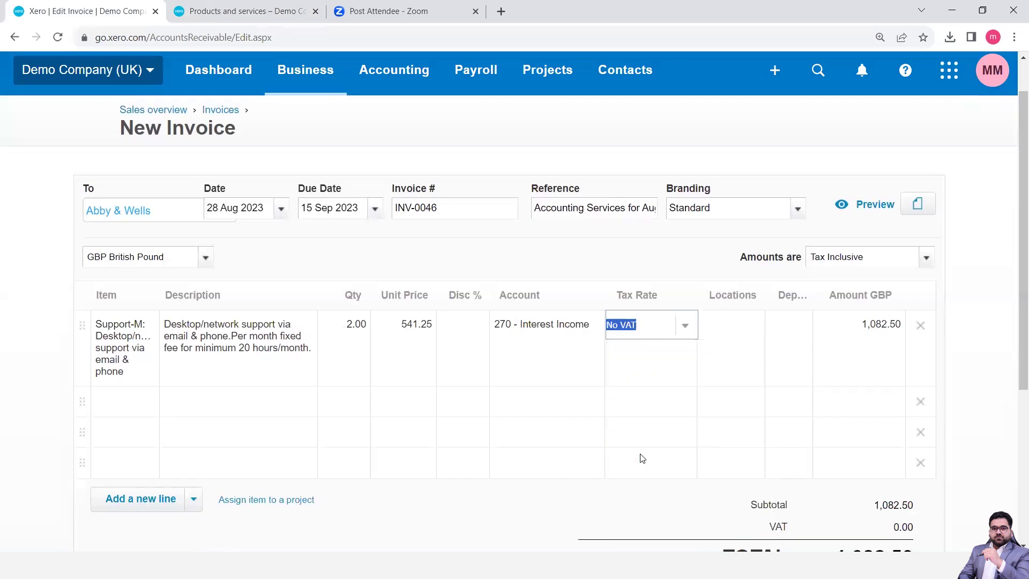
# Restore the line to 200 - Sales with 20% (VAT on Income)
pyautogui.click(575, 350)
pyautogui.click(589, 326)
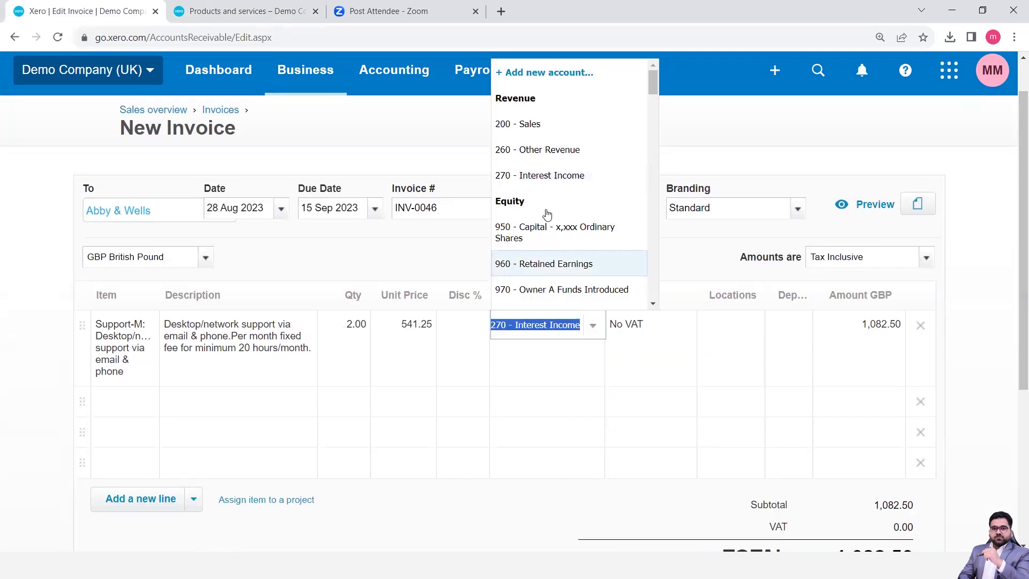
pyautogui.click(532, 128)
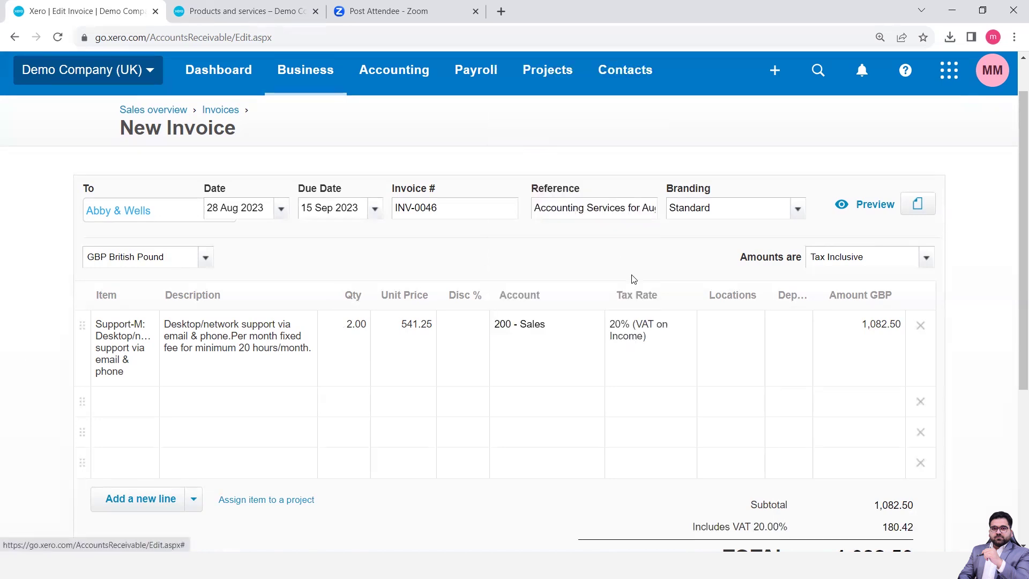
pyautogui.click(637, 325)
pyautogui.click(685, 325)
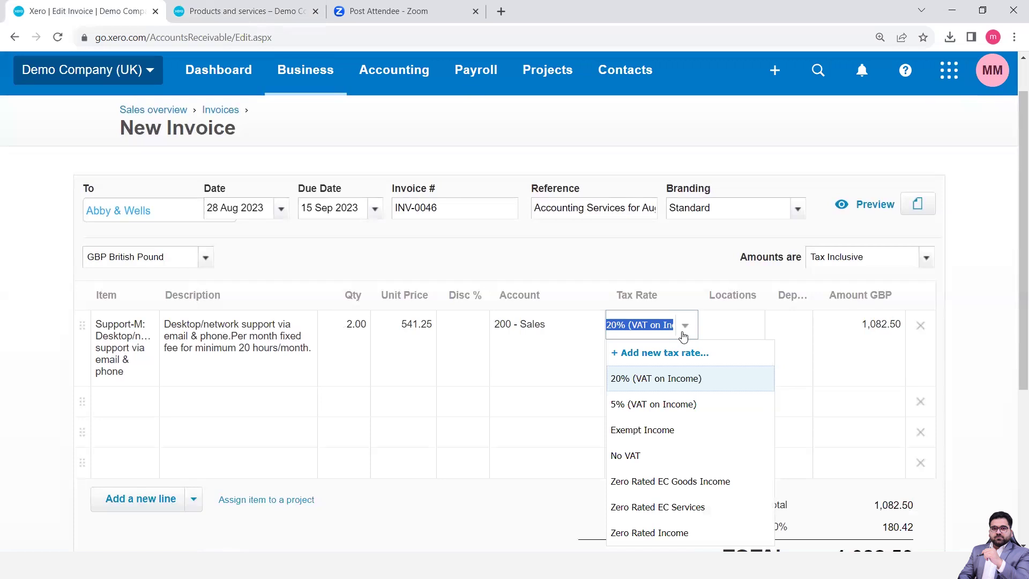
pyautogui.click(658, 379)
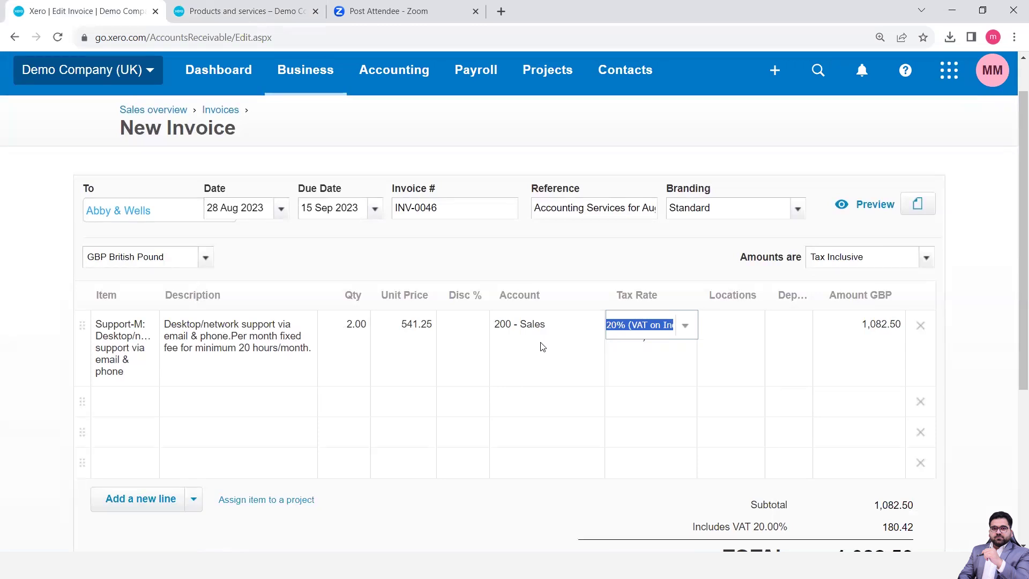
pyautogui.click(732, 344)
pyautogui.click(773, 345)
pyautogui.click(874, 361)
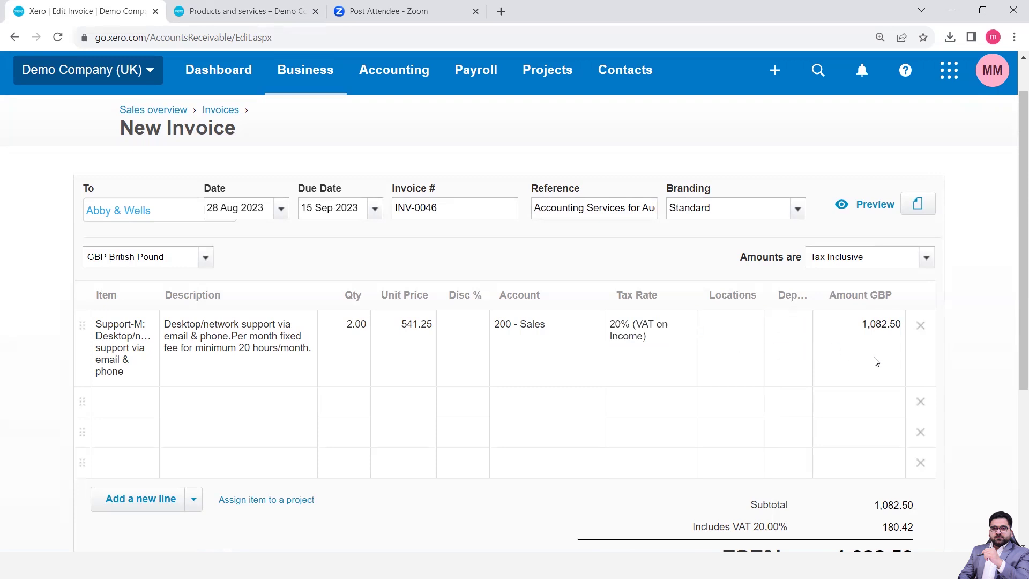
# Try Tax Exclusive and No Tax for the amounts, settling on Tax Exclusive
pyautogui.scroll(-1, 875, 361)
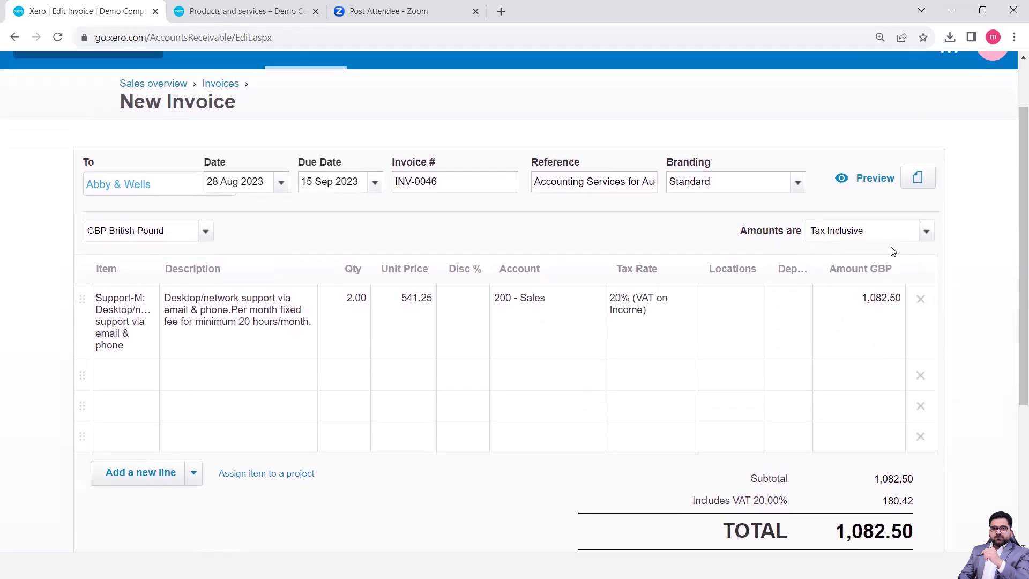
pyautogui.click(926, 235)
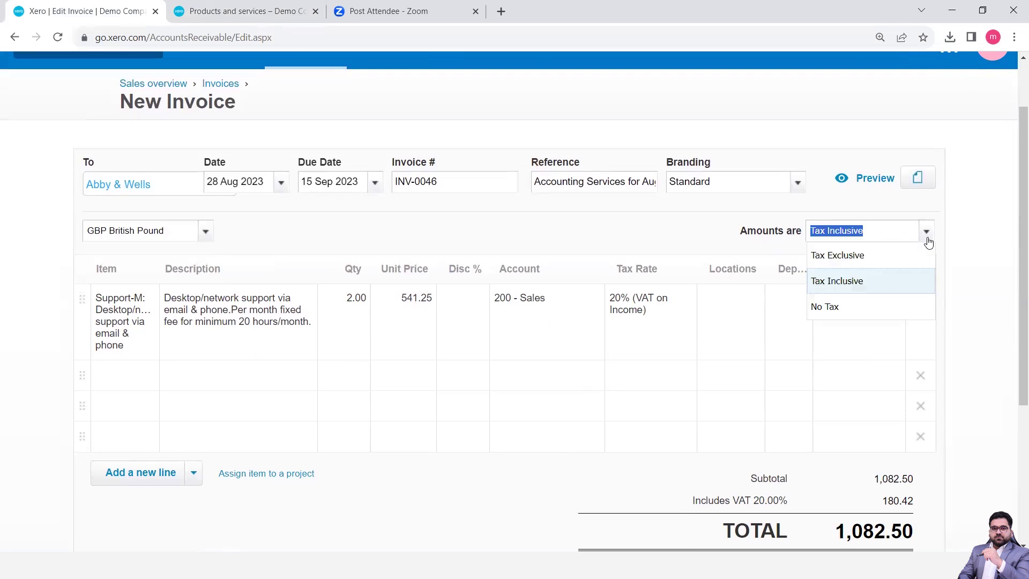
pyautogui.click(875, 258)
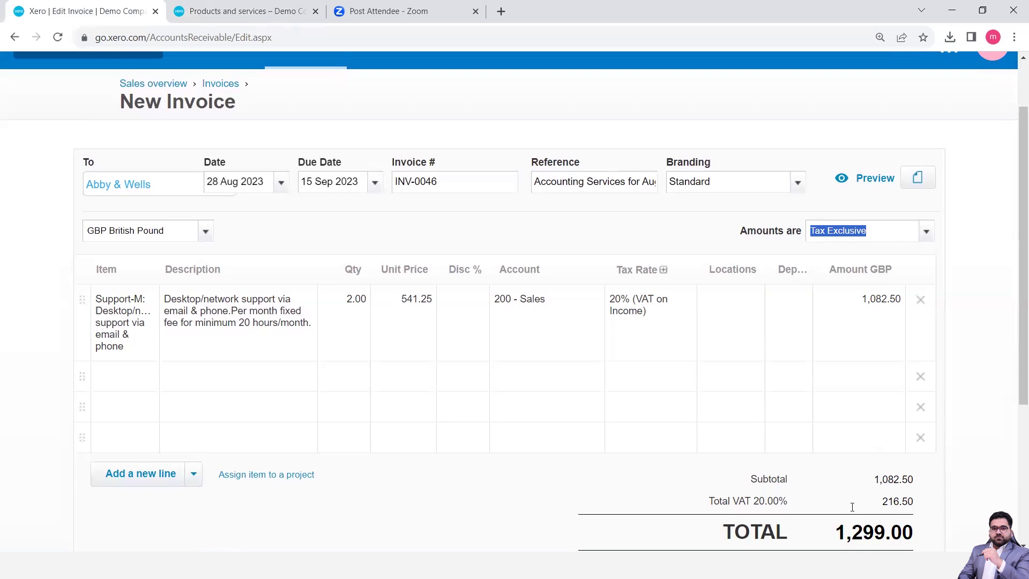
pyautogui.click(926, 232)
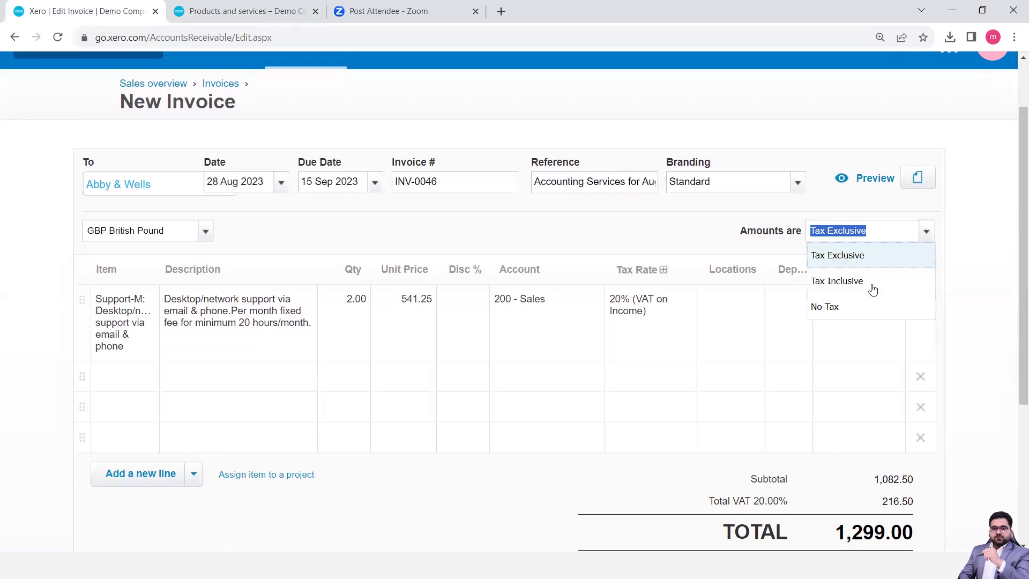
pyautogui.click(854, 305)
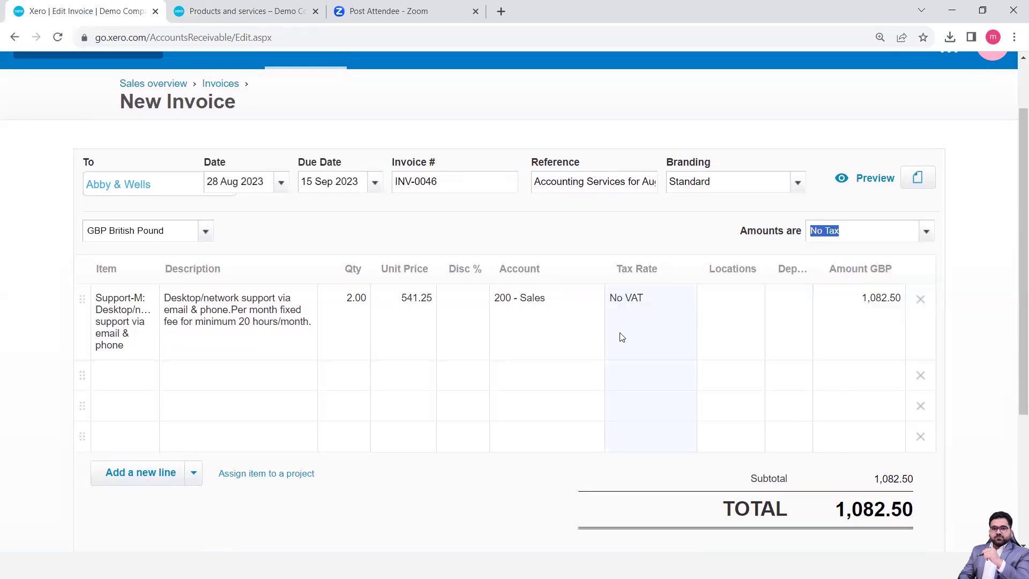
pyautogui.click(927, 232)
pyautogui.click(865, 256)
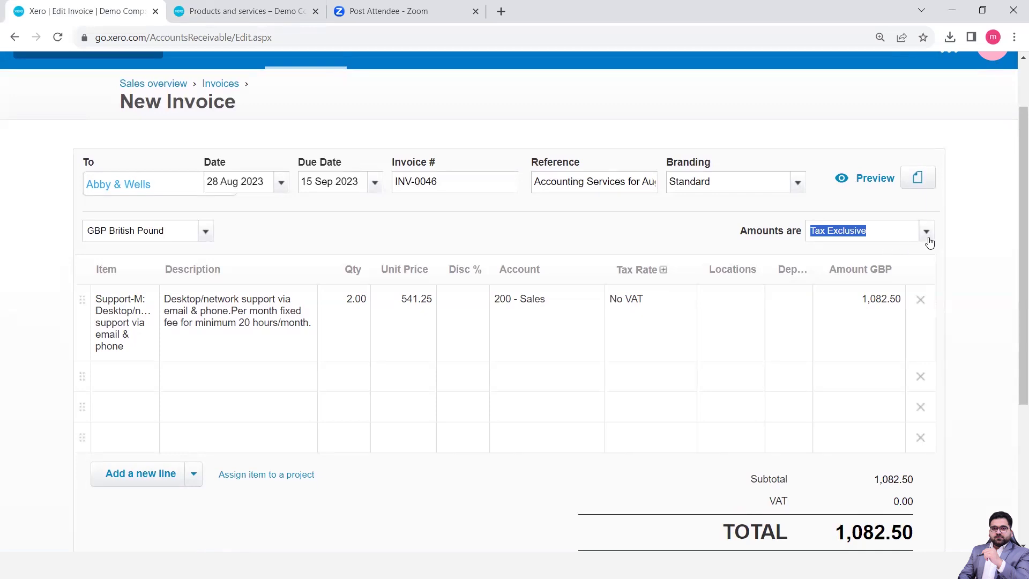
pyautogui.click(975, 300)
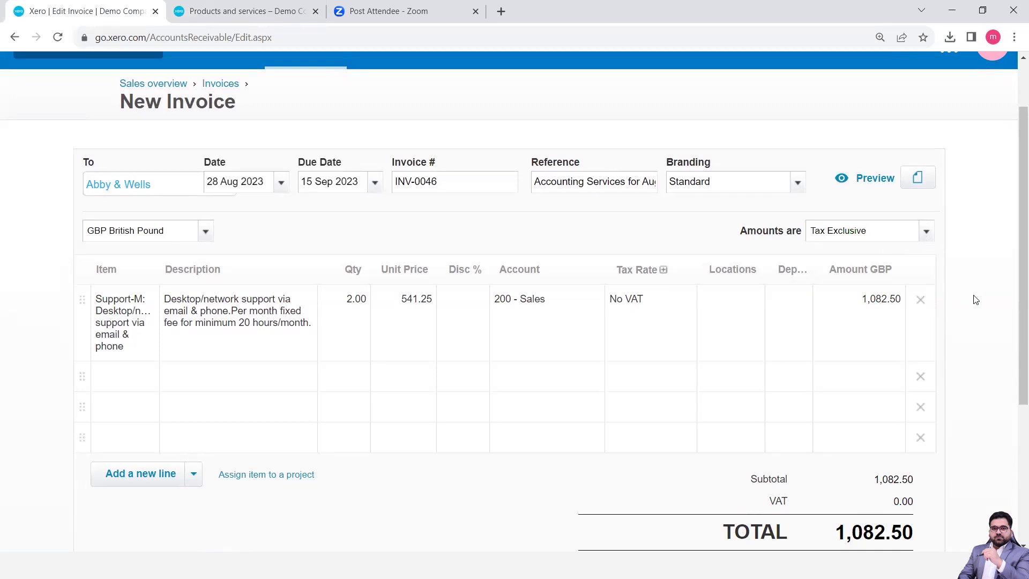
# Apply 20% (VAT on Income) to the line with amounts Tax Exclusive, totalling 1,299.00
pyautogui.click(616, 323)
pyautogui.click(685, 302)
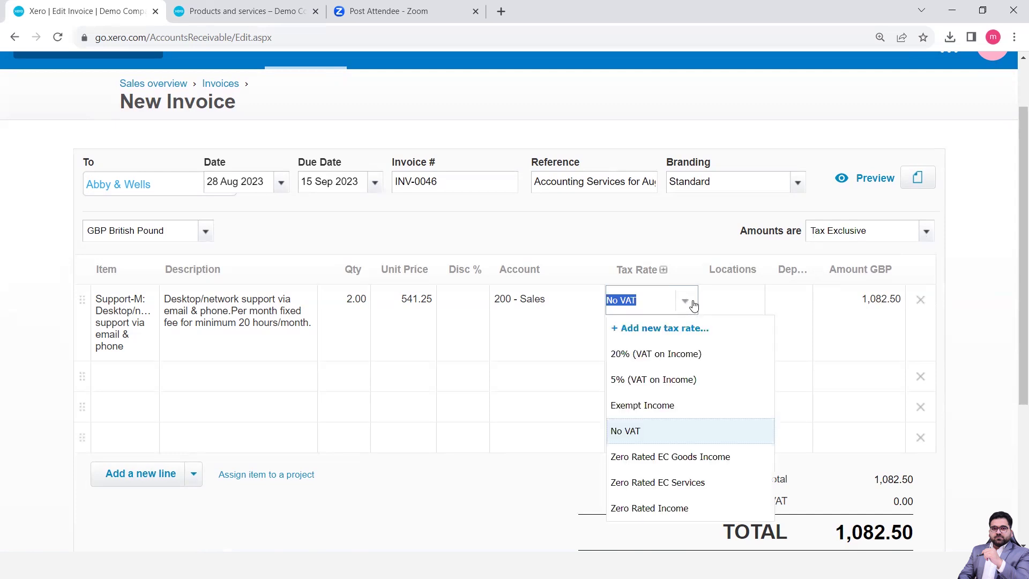
pyautogui.click(925, 240)
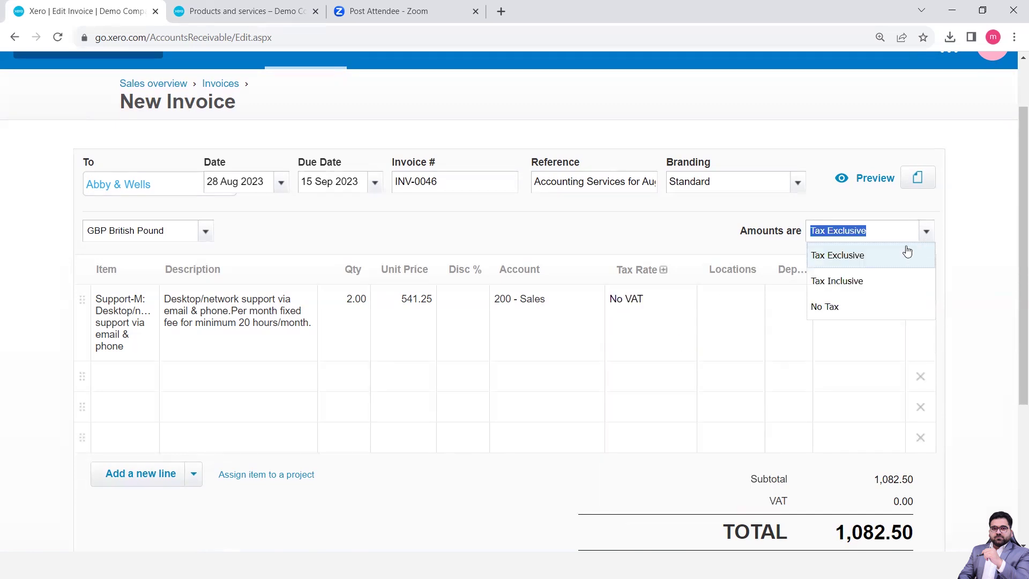
pyautogui.click(852, 281)
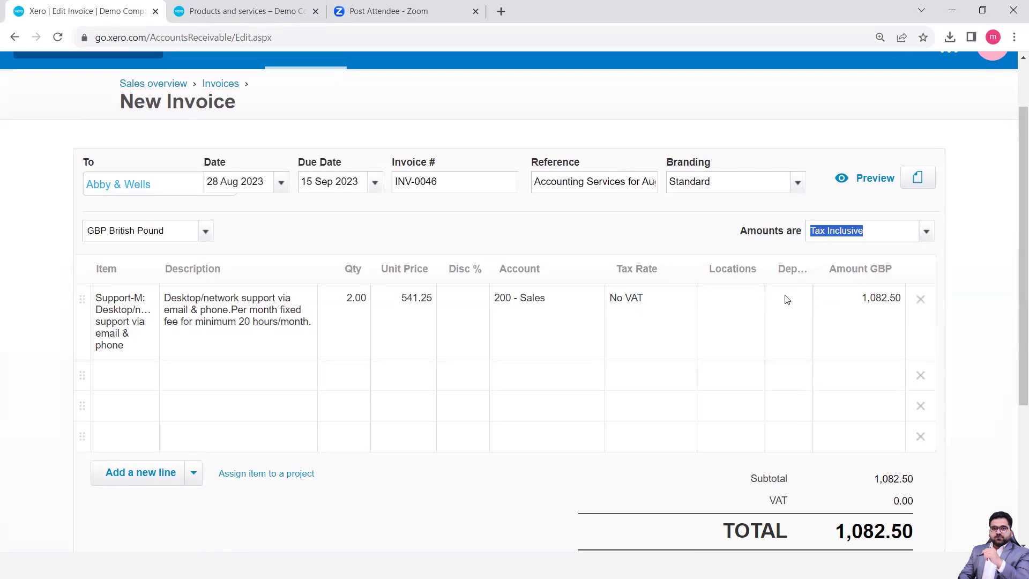
pyautogui.click(674, 313)
pyautogui.click(684, 300)
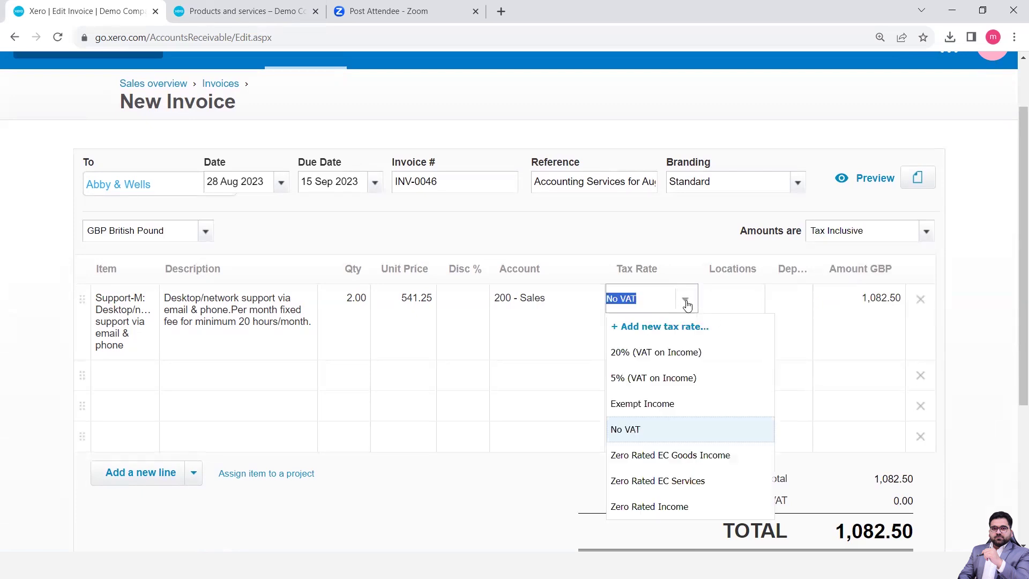
pyautogui.click(657, 361)
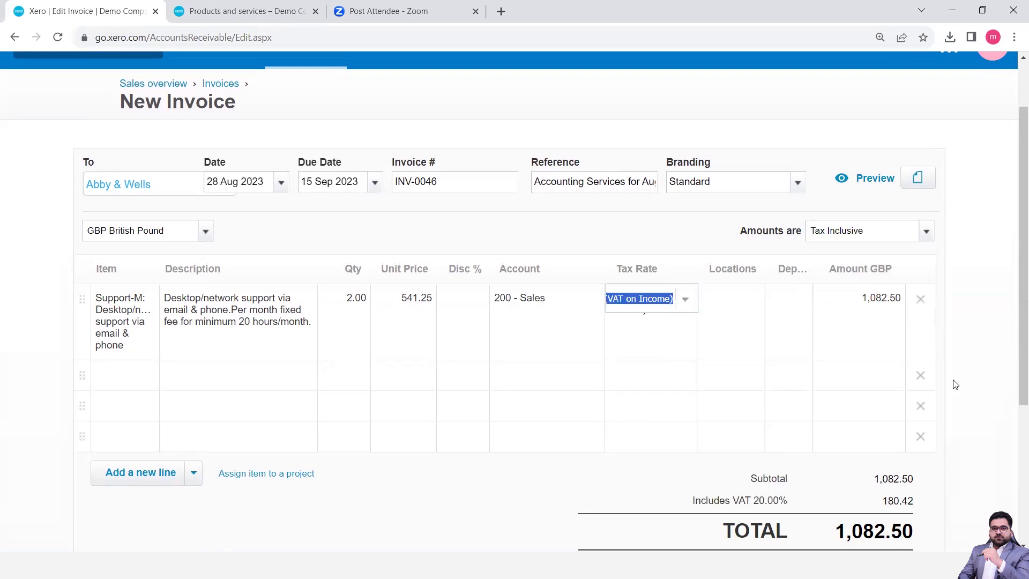
pyautogui.click(926, 235)
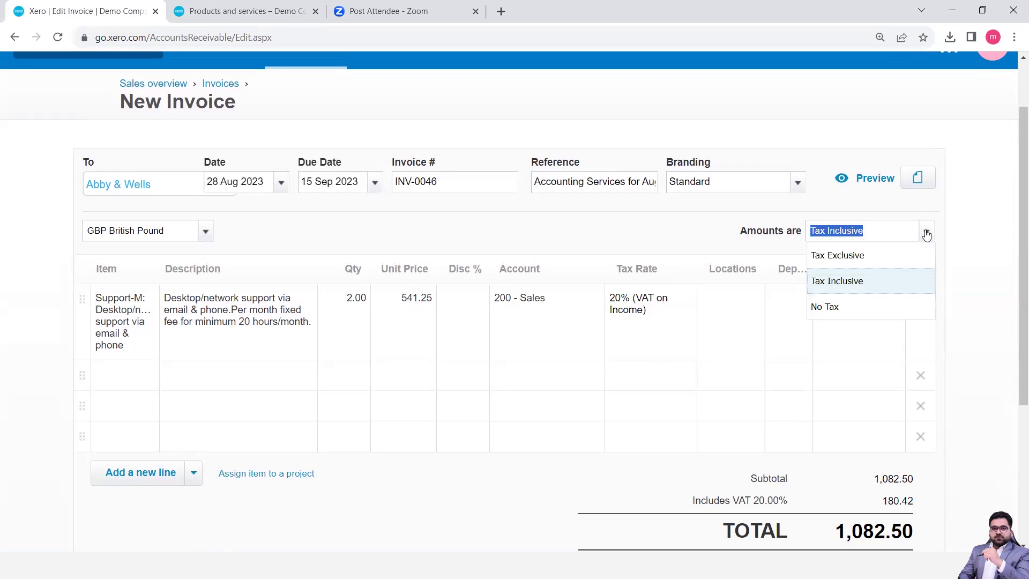
pyautogui.click(868, 259)
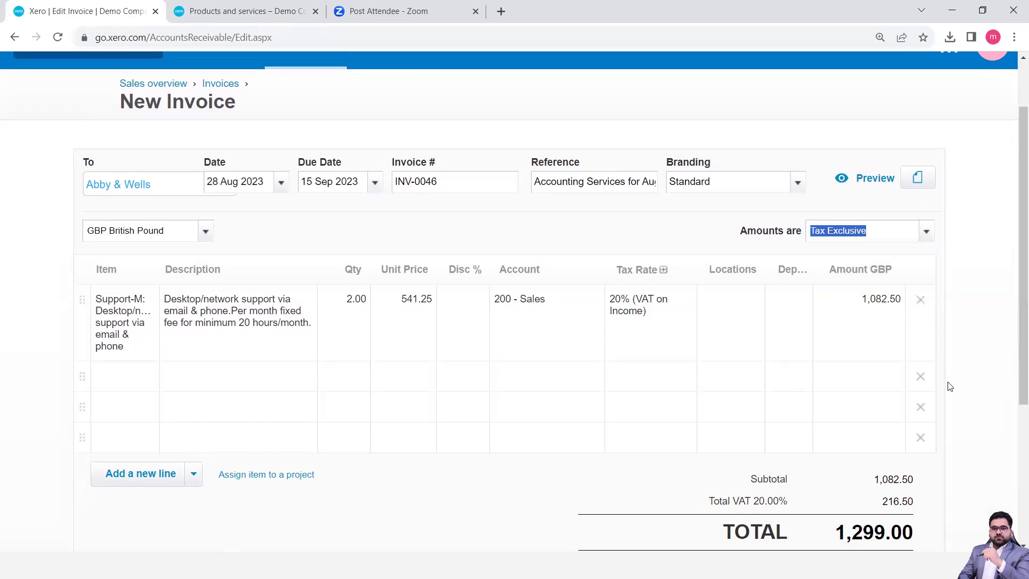
pyautogui.click(975, 386)
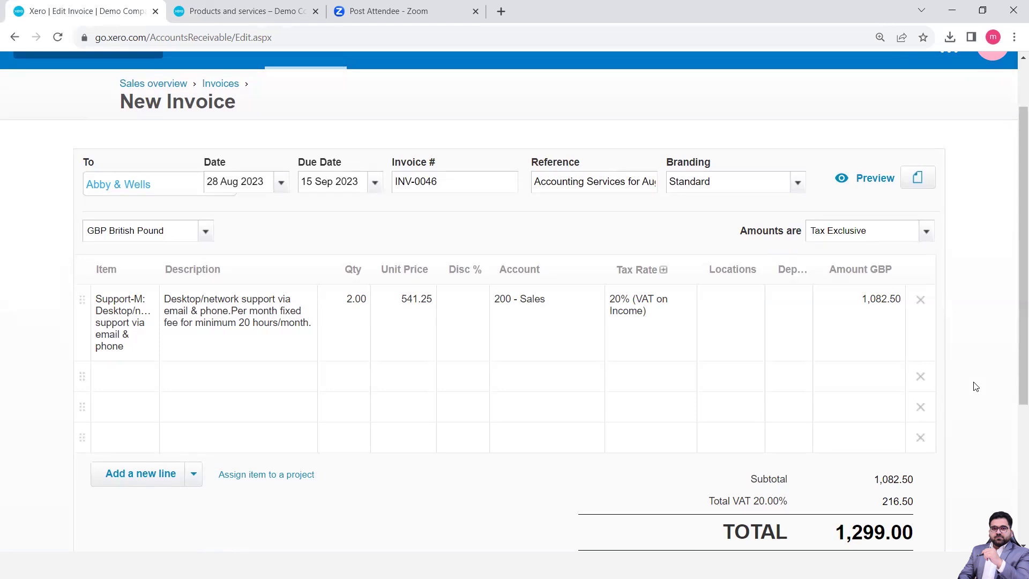
pyautogui.scroll(-2, 975, 386)
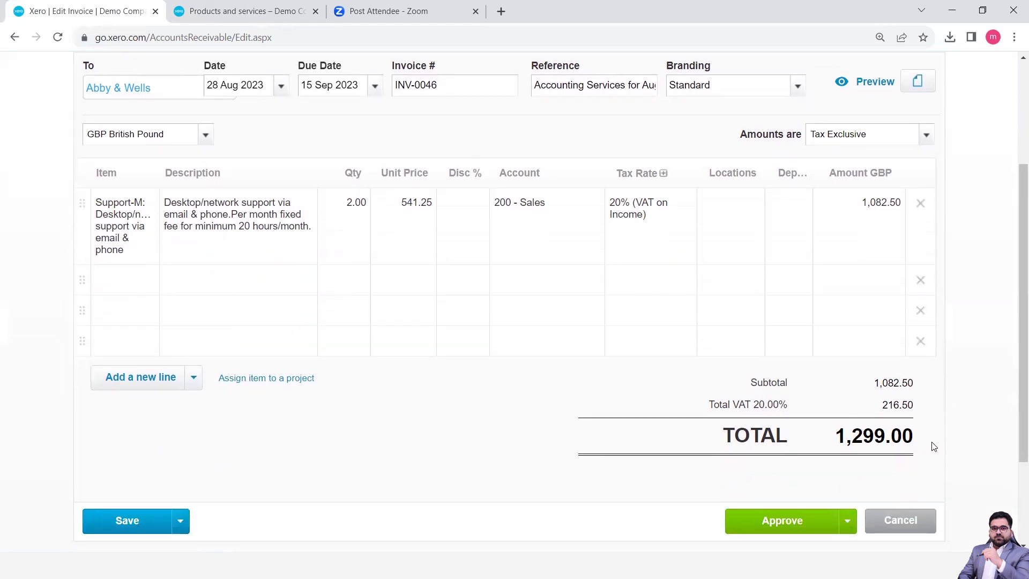
pyautogui.scroll(-2, 932, 446)
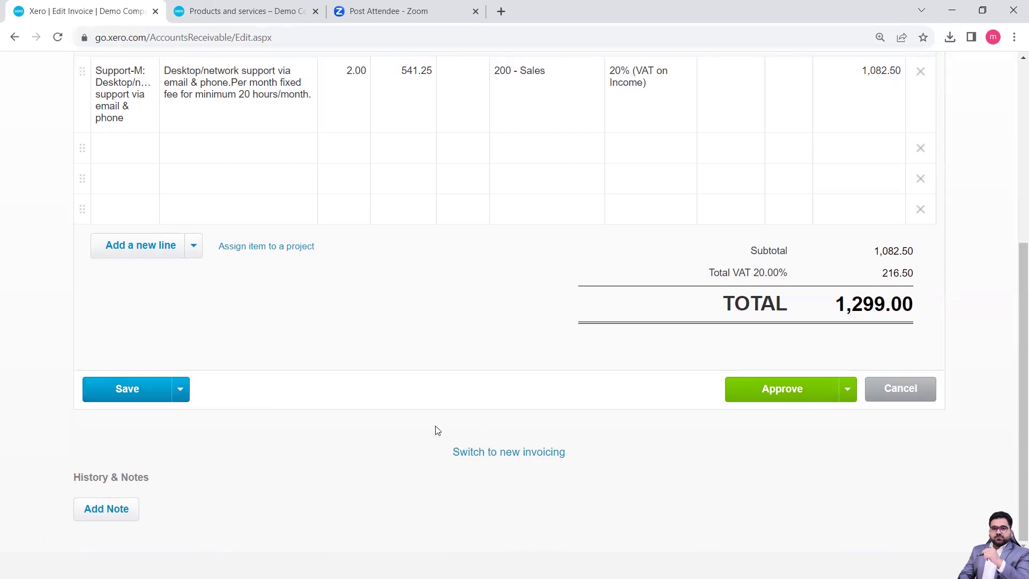
pyautogui.scroll(5, 438, 429)
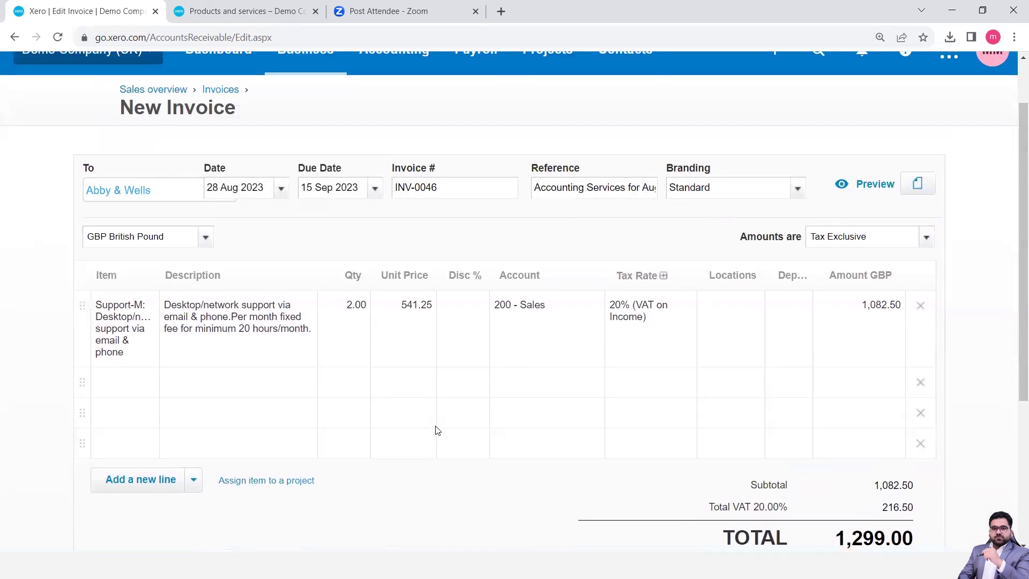
pyautogui.scroll(-4, 437, 430)
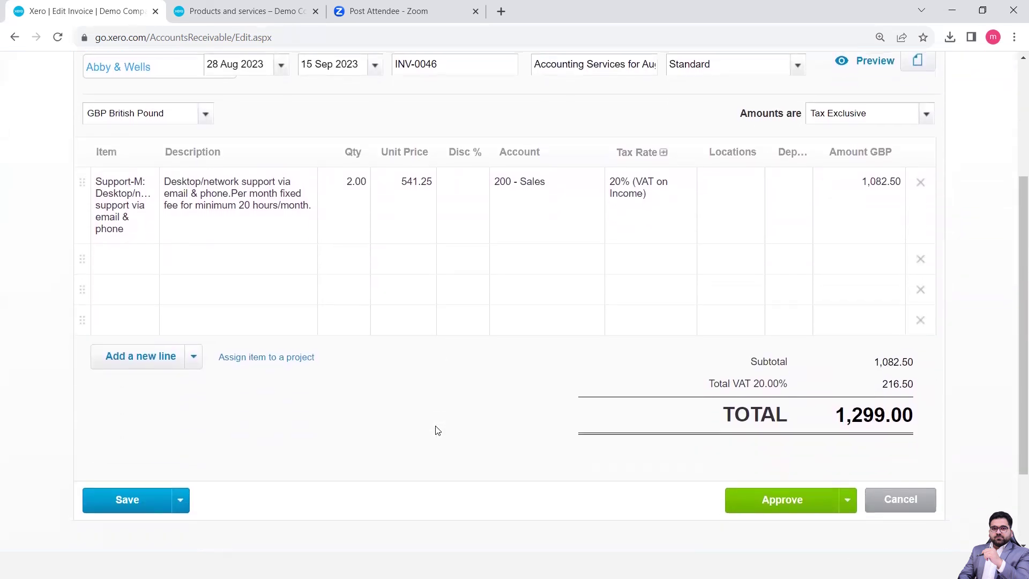
pyautogui.scroll(5, 437, 430)
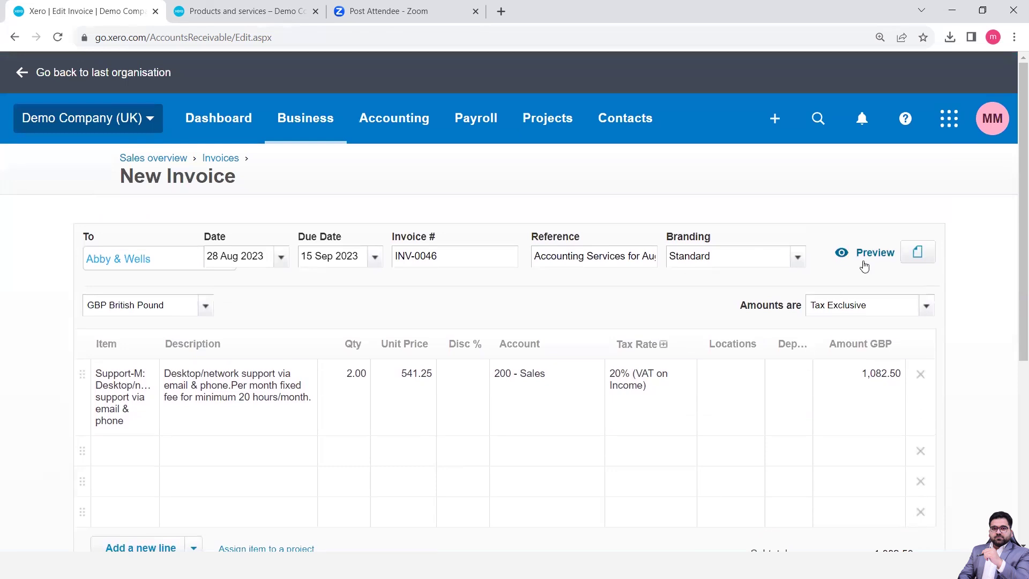
pyautogui.click(872, 246)
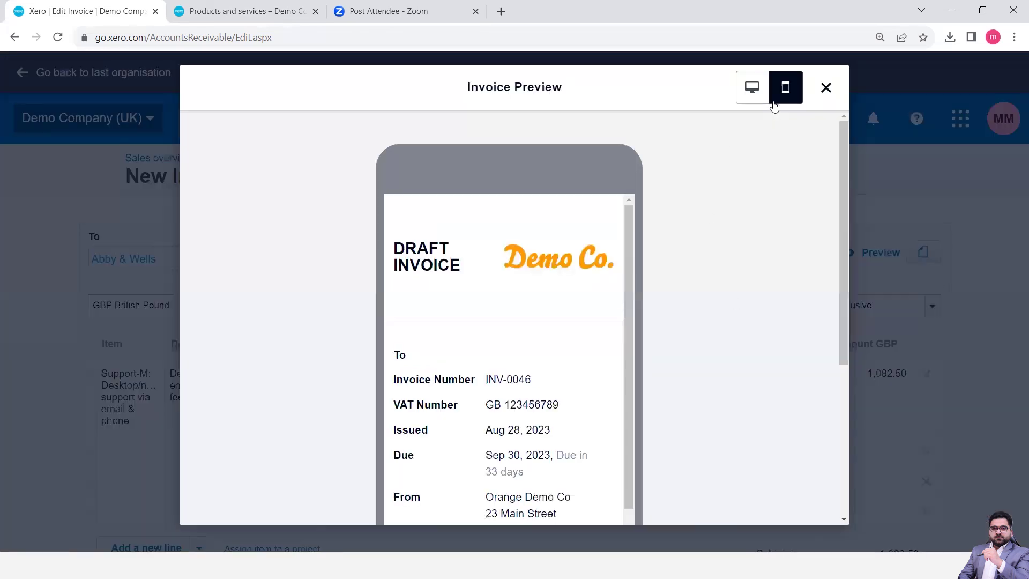
pyautogui.click(754, 90)
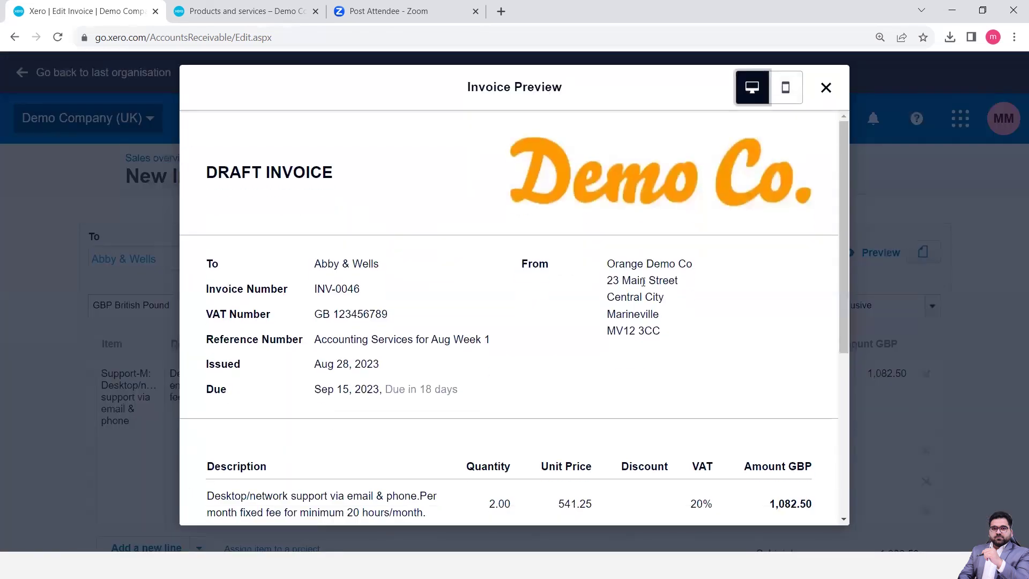
pyautogui.scroll(-4, 643, 281)
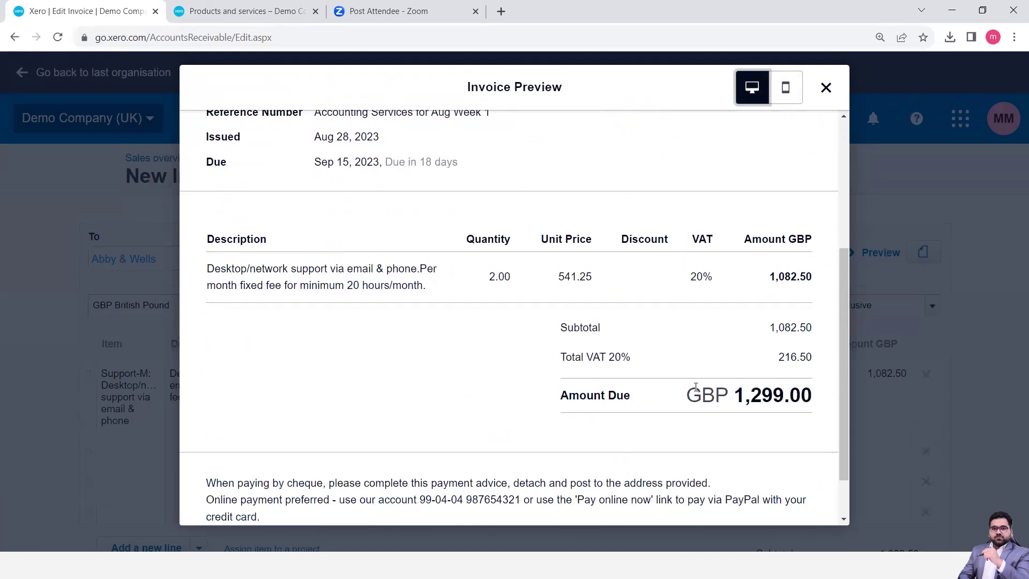
pyautogui.click(825, 87)
pyautogui.scroll(-5, 523, 306)
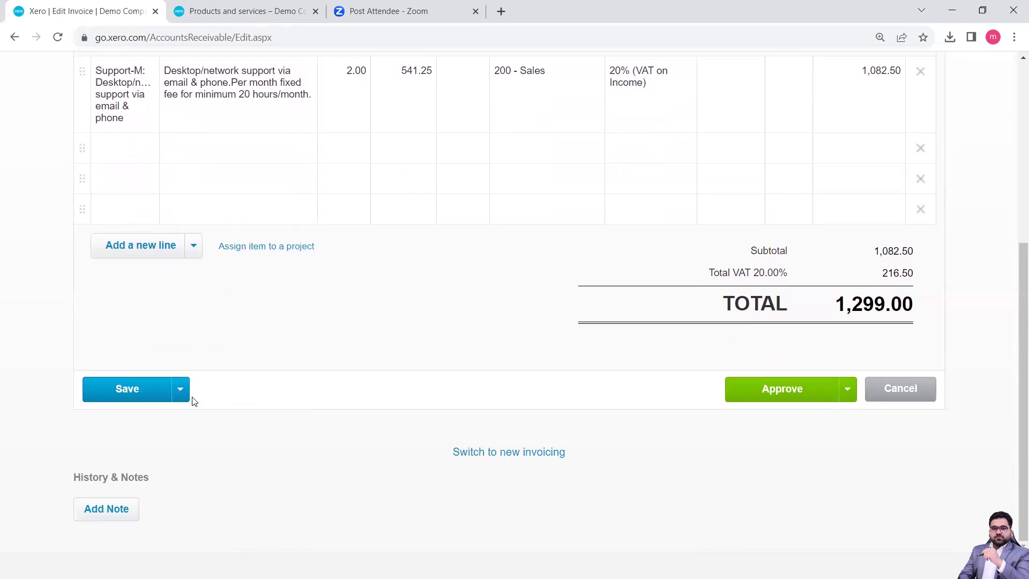
pyautogui.click(184, 397)
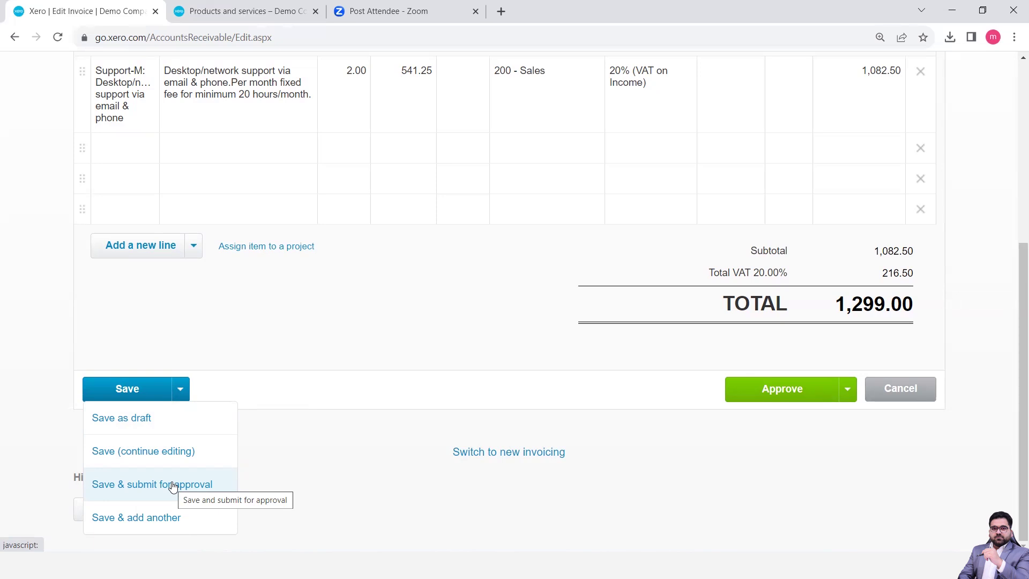
# Save INV-0046 using Save & submit for approval
pyautogui.click(172, 485)
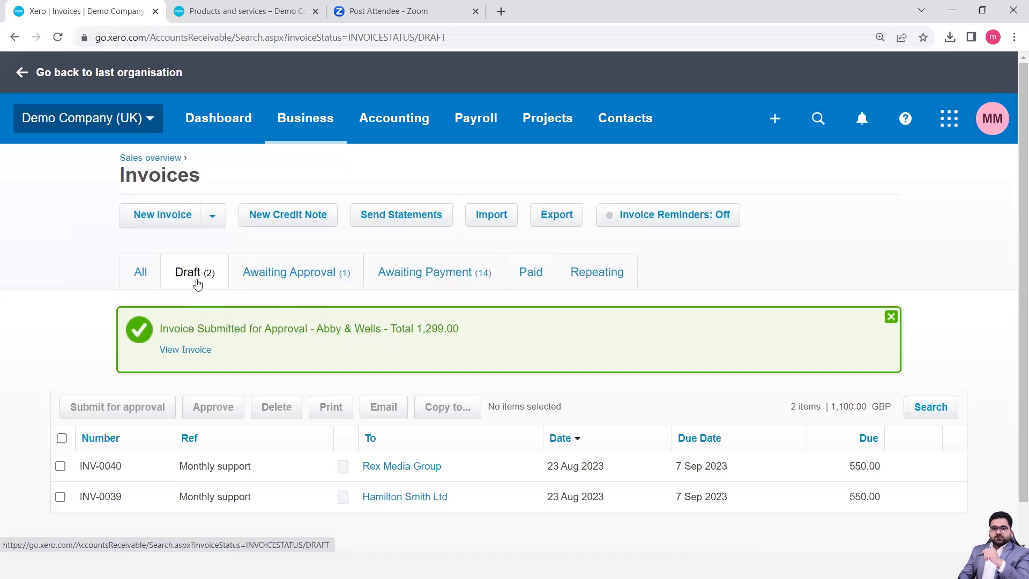
# Reopen INV-0046 from the Awaiting Approval list and begin uploading a file from its attachments panel
pyautogui.click(287, 273)
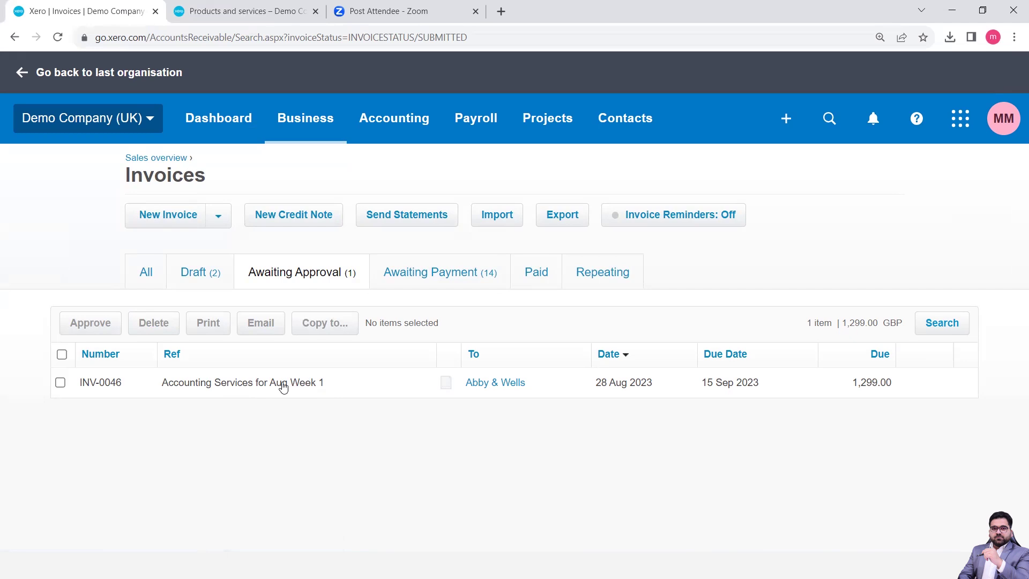
pyautogui.click(233, 393)
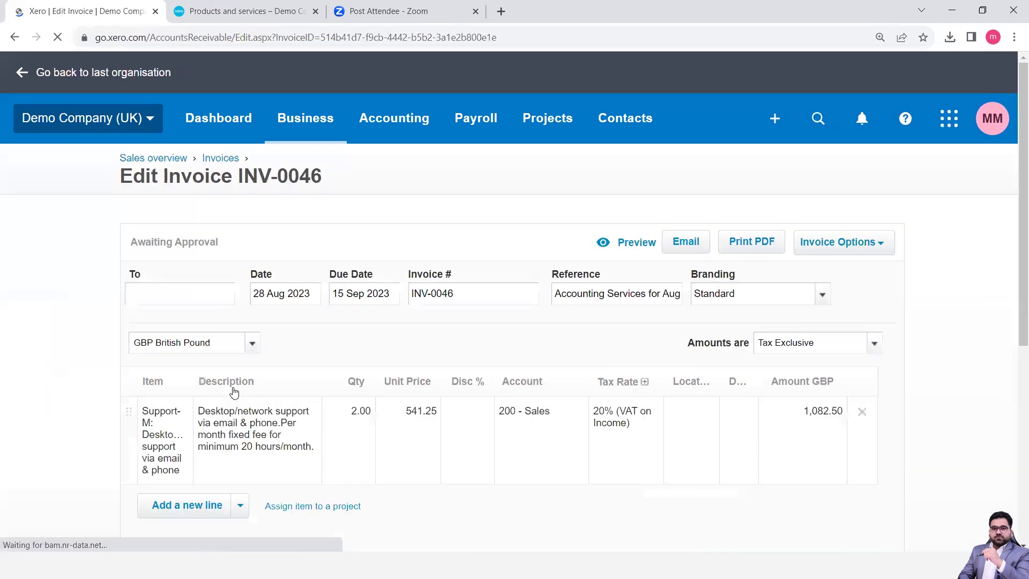
pyautogui.scroll(-5, 430, 397)
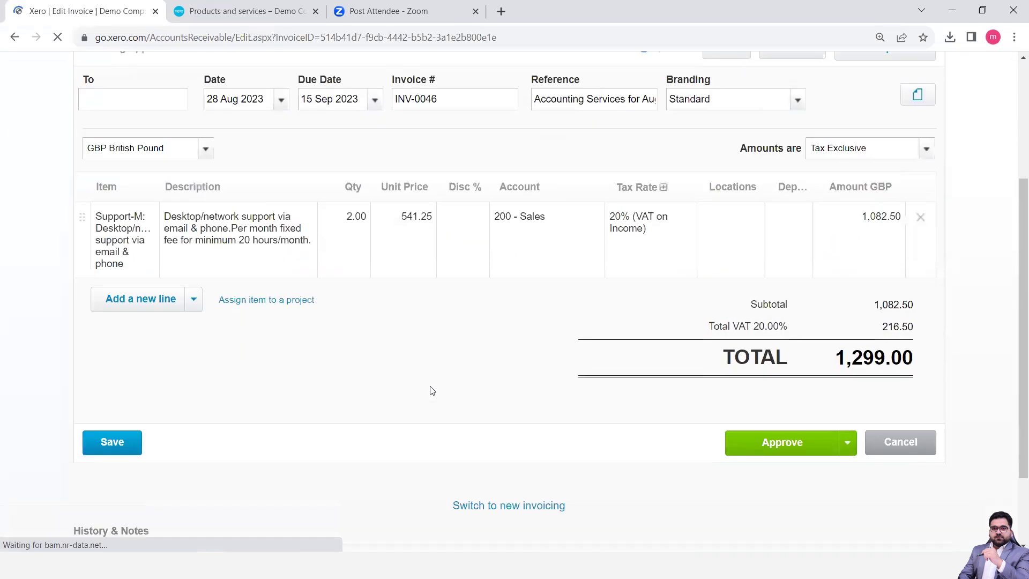
pyautogui.scroll(5, 430, 390)
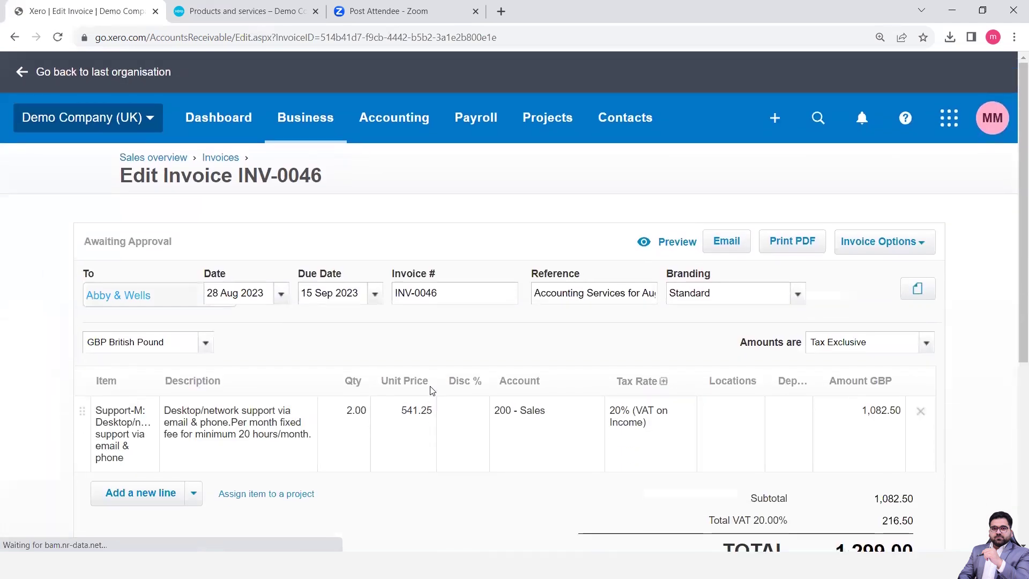
pyautogui.scroll(-2, 430, 390)
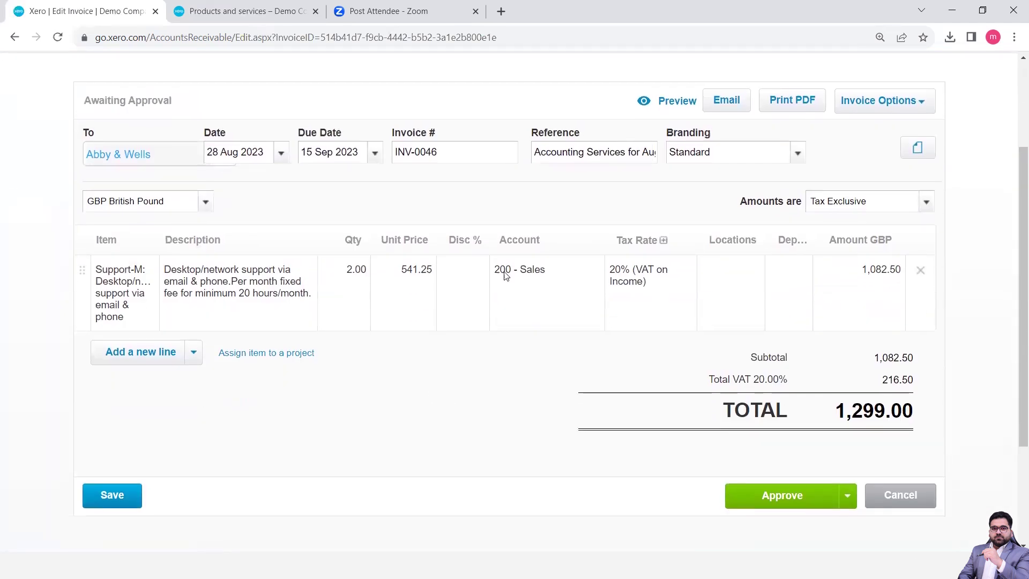
pyautogui.click(920, 154)
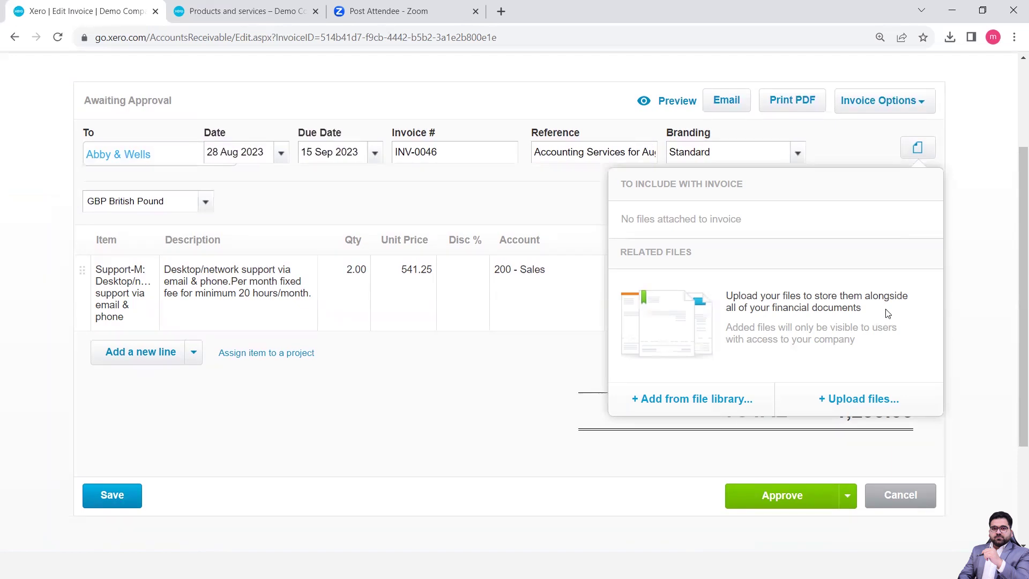
pyautogui.click(857, 406)
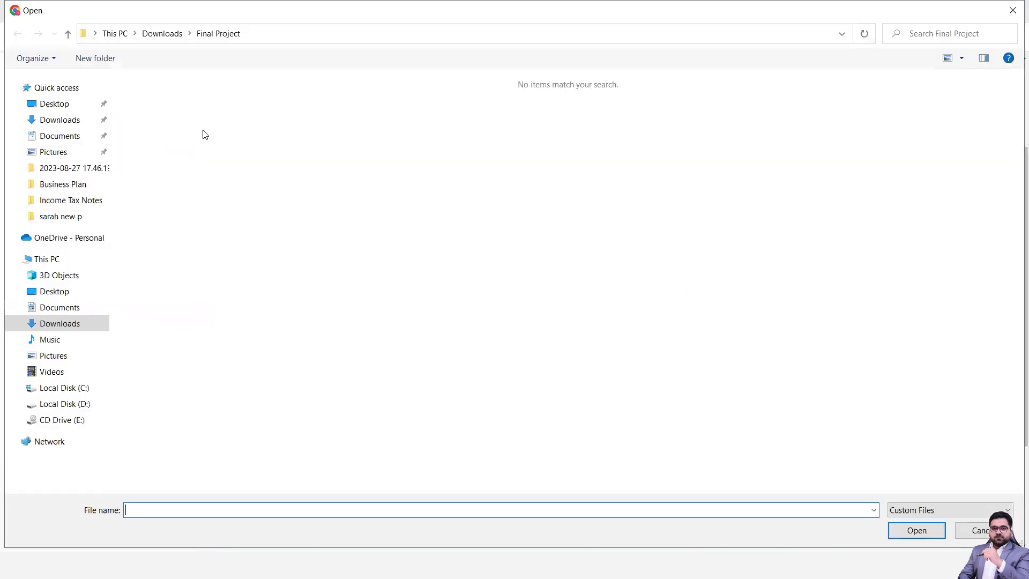
# Upload Statement.docx from the Downloads folder and preview it
pyautogui.click(68, 120)
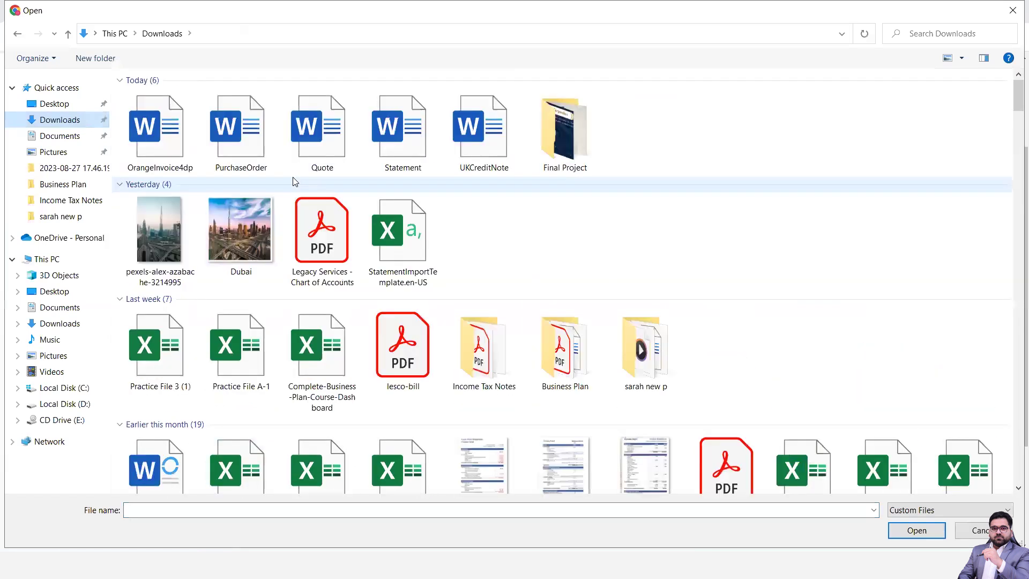
pyautogui.click(491, 170)
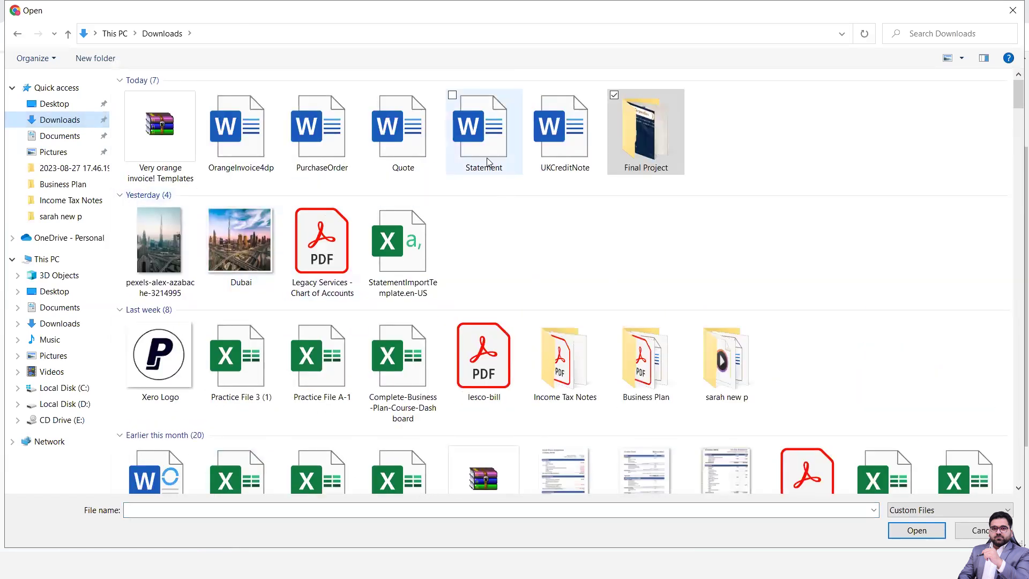
pyautogui.doubleClick(489, 162)
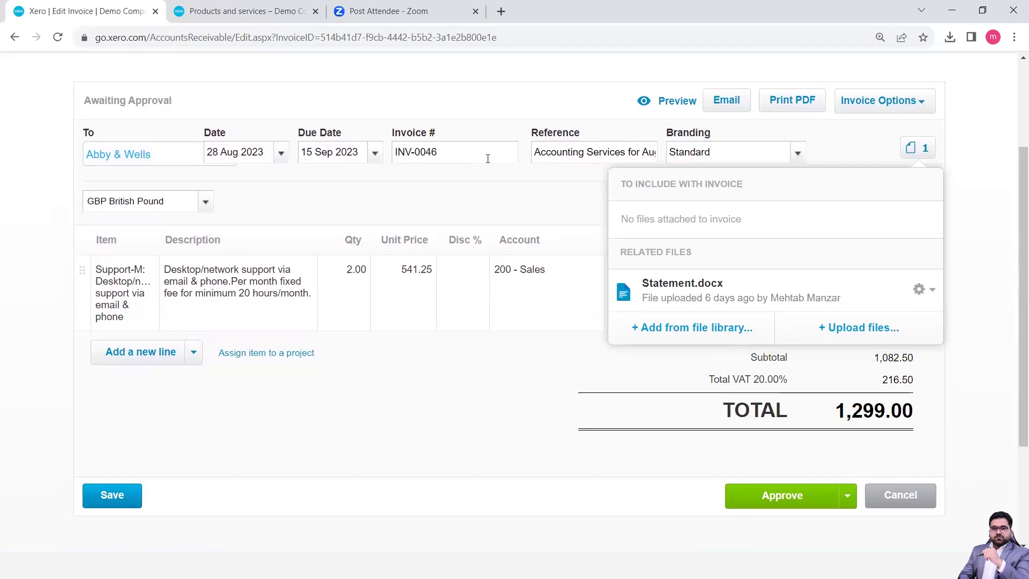
pyautogui.click(724, 285)
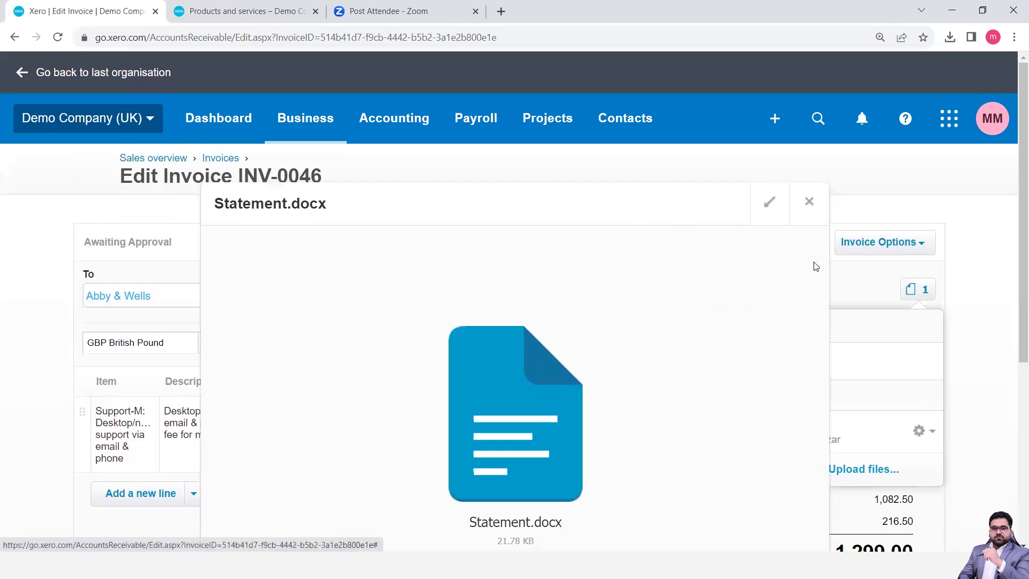
# Close the Statement.docx preview and mark the file Include with invoice
pyautogui.scroll(-4, 814, 265)
pyautogui.scroll(2, 814, 265)
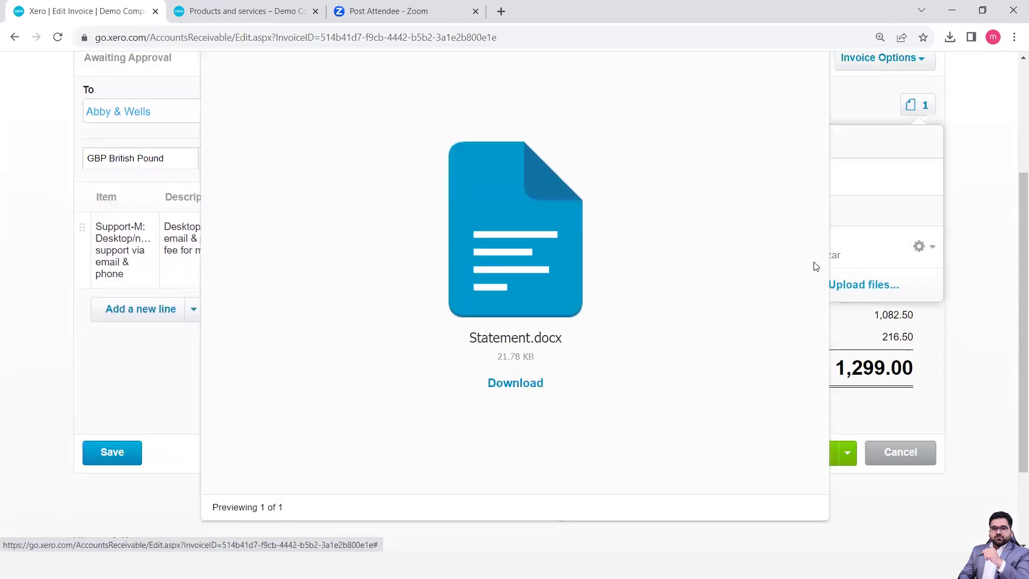
pyautogui.scroll(2, 745, 358)
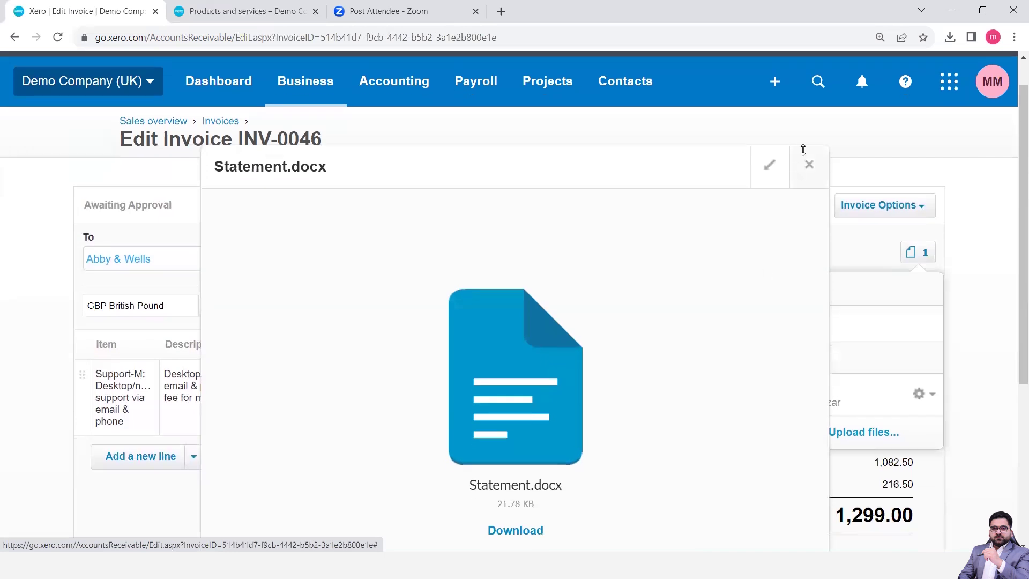
pyautogui.click(810, 167)
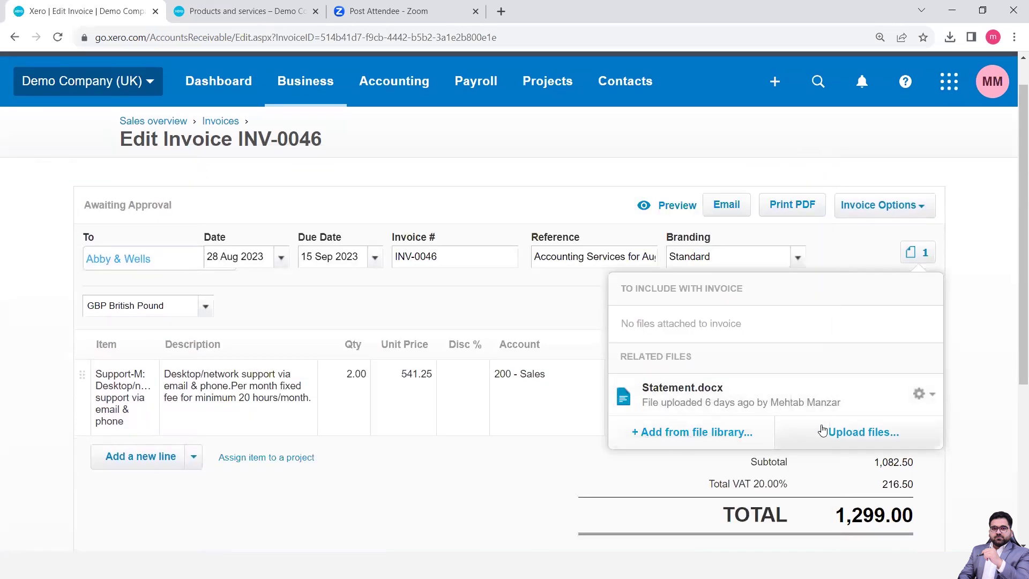
pyautogui.click(932, 394)
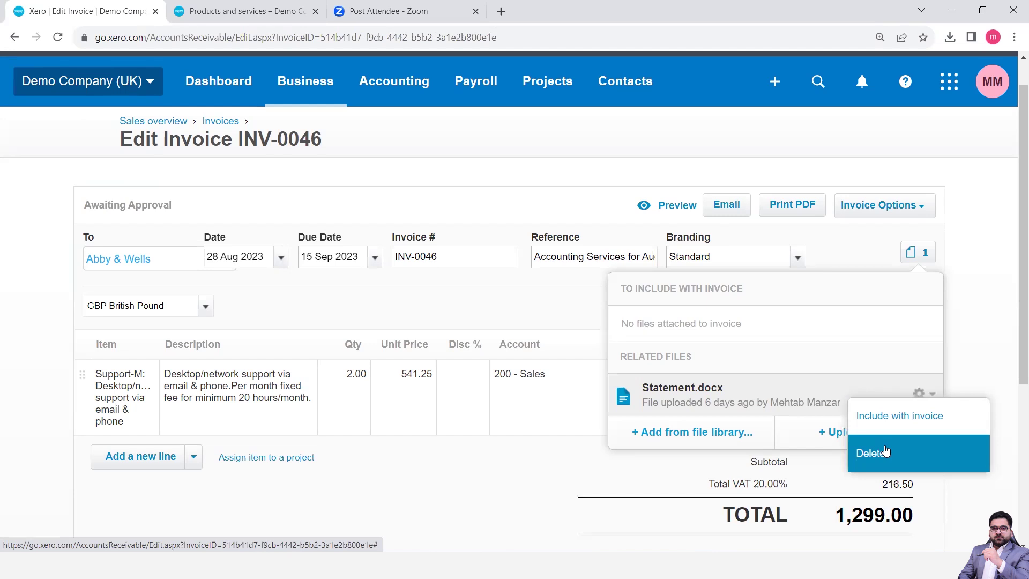
pyautogui.click(897, 416)
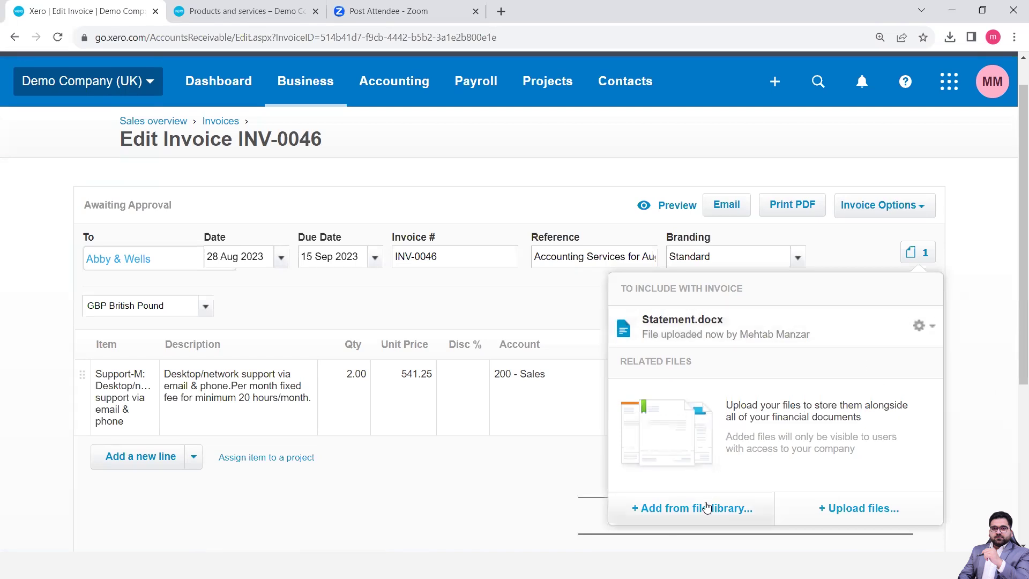
# Remove Statement.docx from the invoice, keeping it in the File Library
pyautogui.click(930, 329)
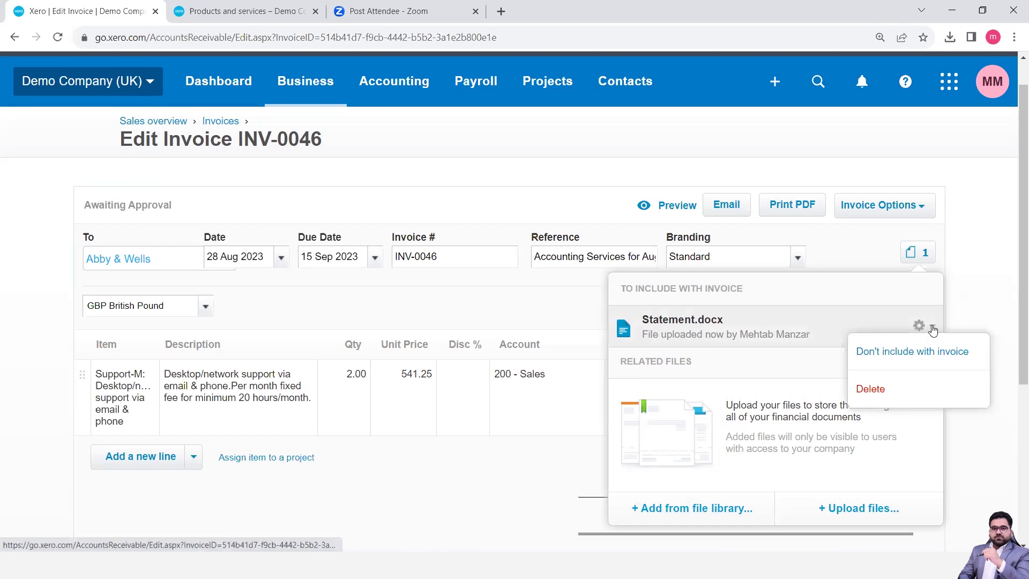
pyautogui.click(891, 390)
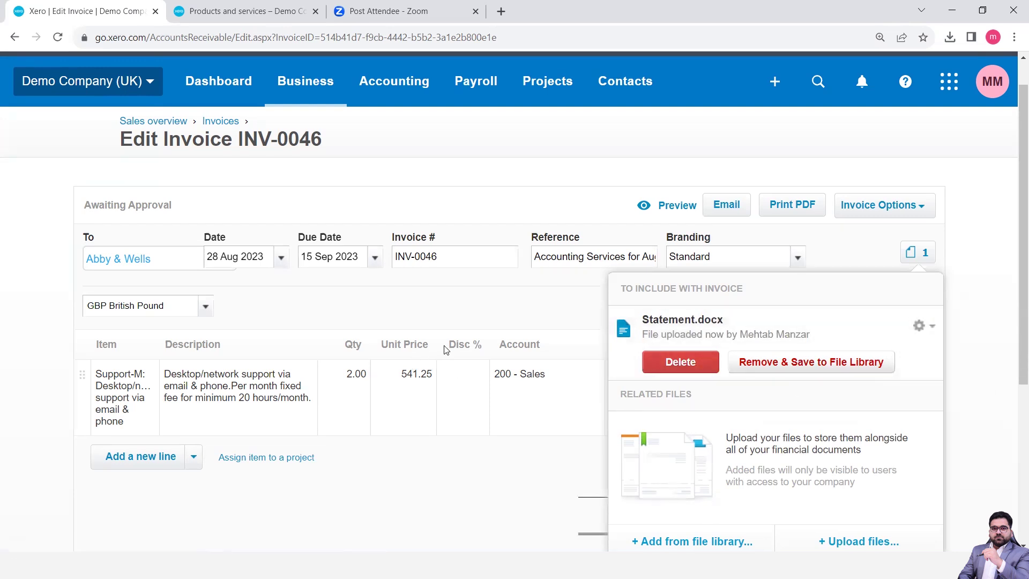
pyautogui.click(789, 364)
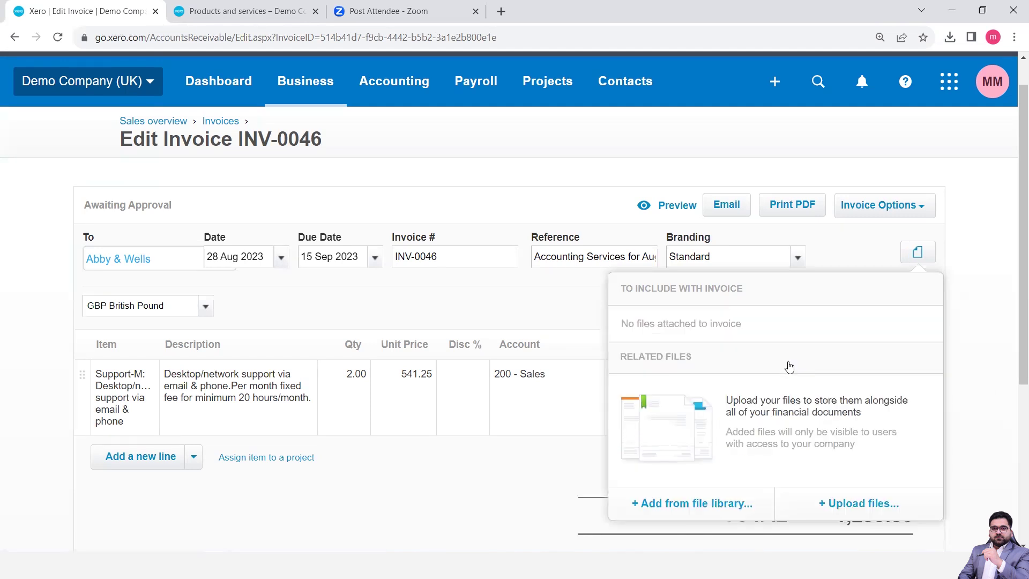
# Tick Statement.docx in the file library Inbox and add that 1 file to INV-0046
pyautogui.scroll(-3, 784, 378)
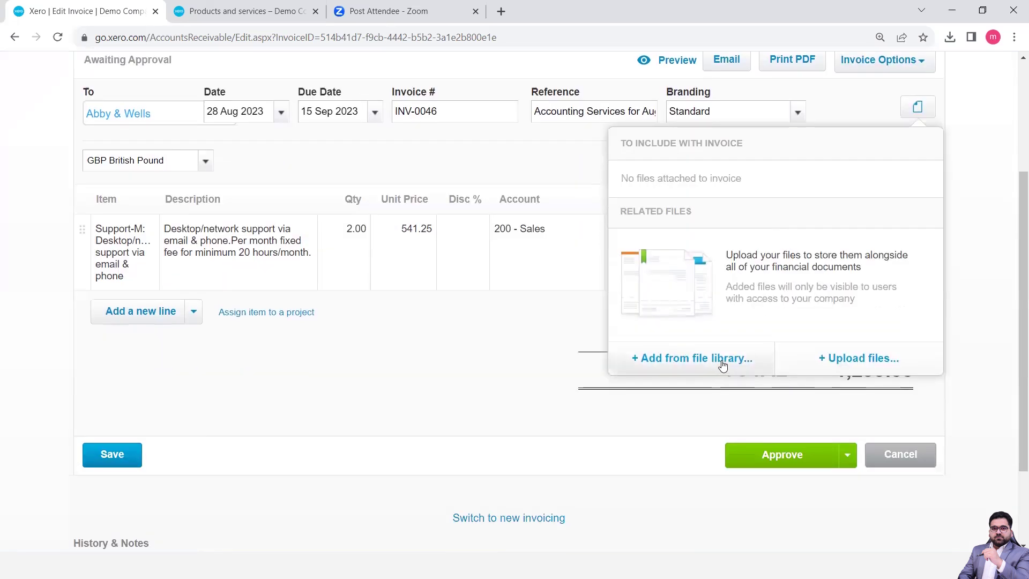
pyautogui.click(716, 365)
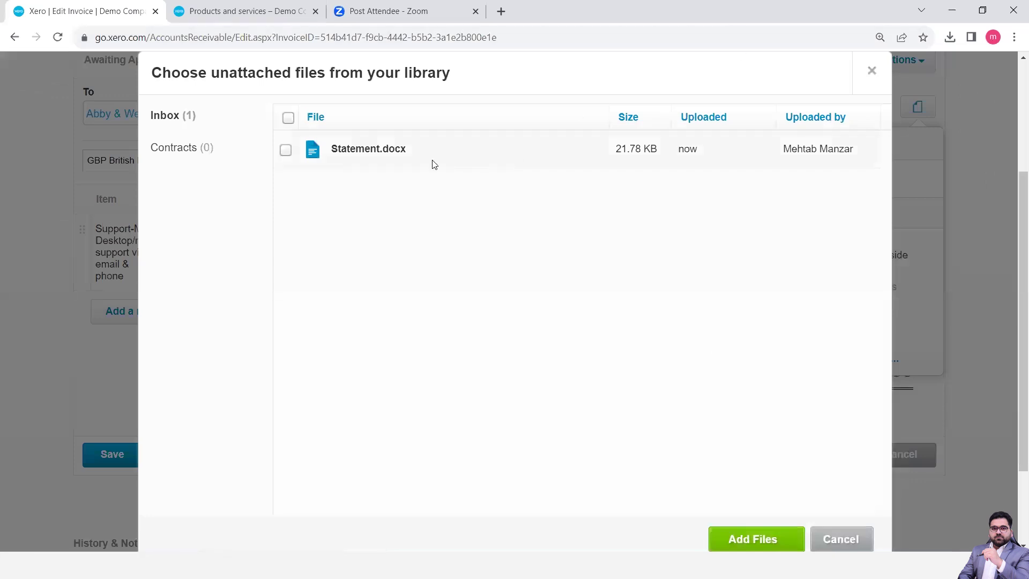
pyautogui.click(285, 150)
pyautogui.scroll(-3, 439, 282)
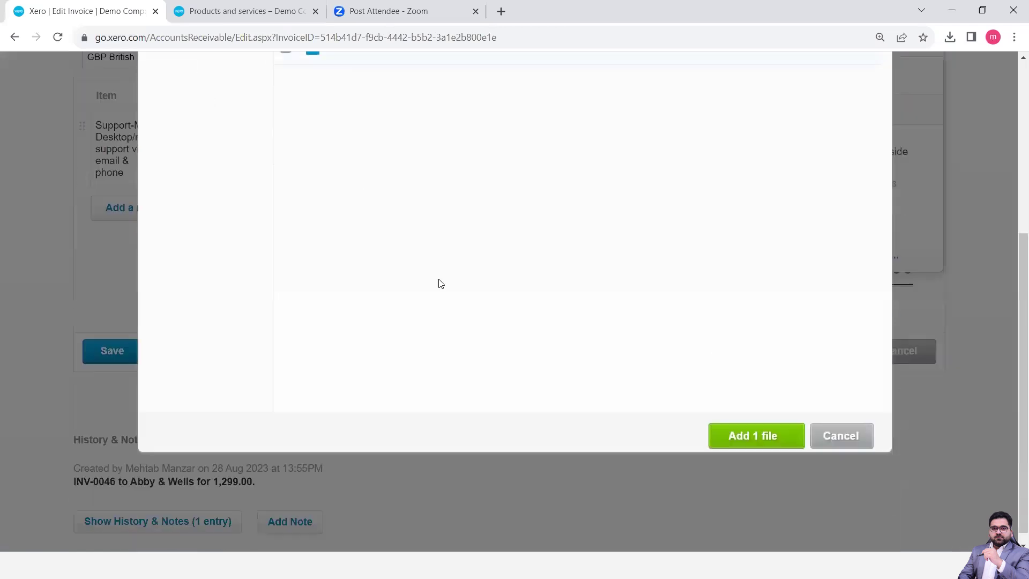
pyautogui.click(752, 423)
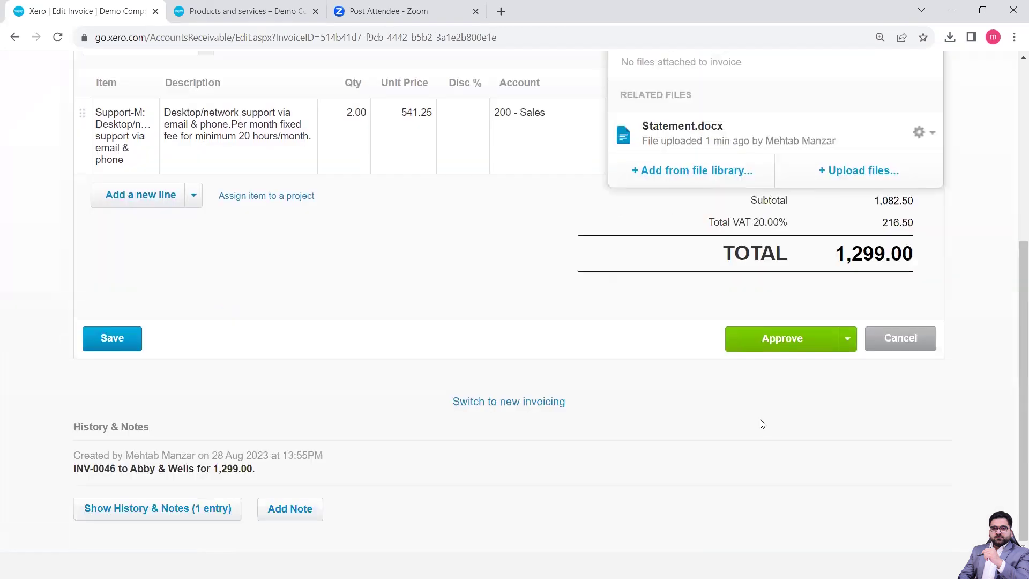
pyautogui.click(958, 230)
pyautogui.scroll(3, 937, 229)
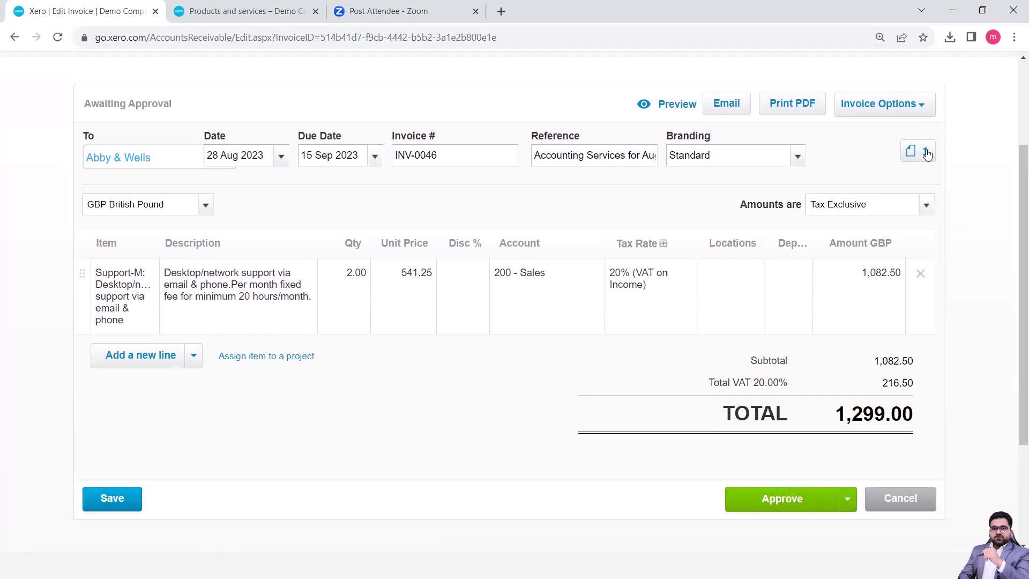
# Approve INV-0046 from the Approve button's dropdown, making it Awaiting Payment for 1,299.00
pyautogui.scroll(-3, 970, 212)
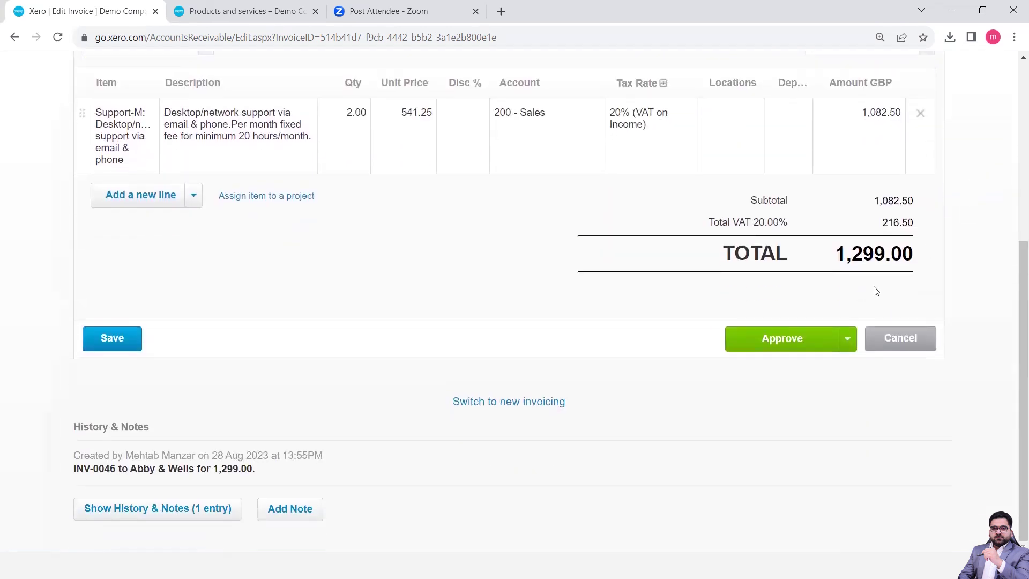
pyautogui.click(848, 343)
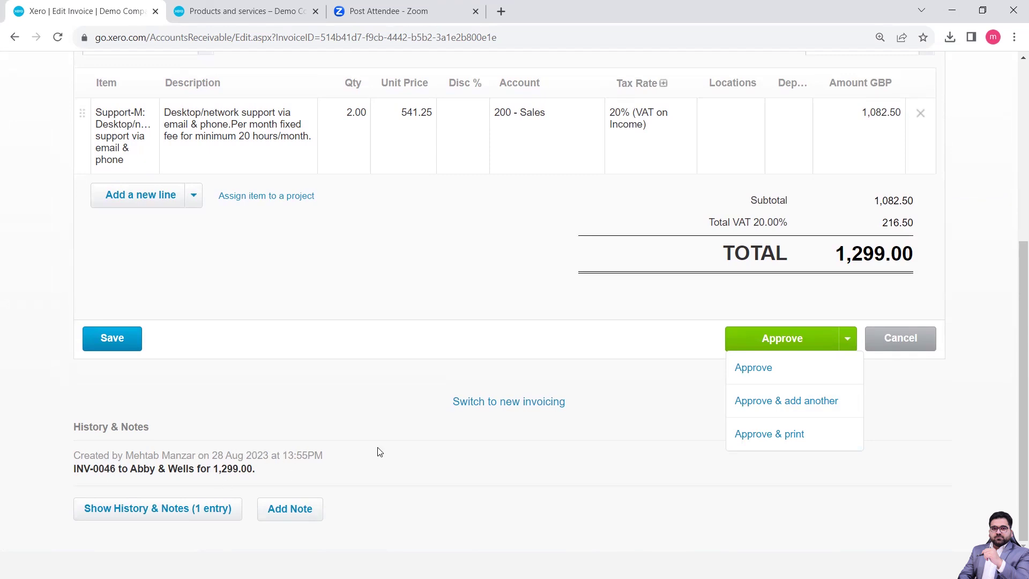
pyautogui.click(761, 365)
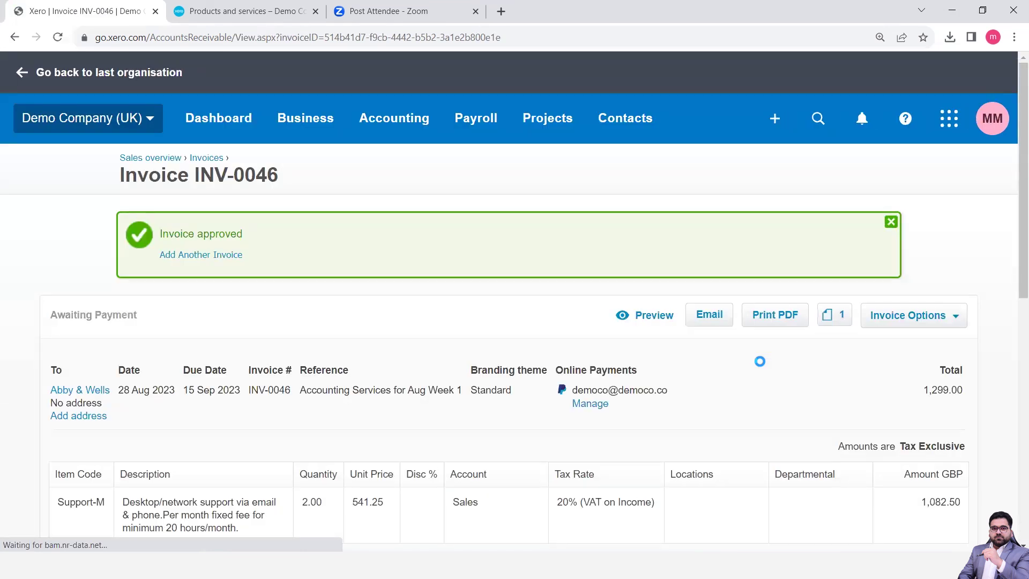
pyautogui.scroll(-4, 626, 402)
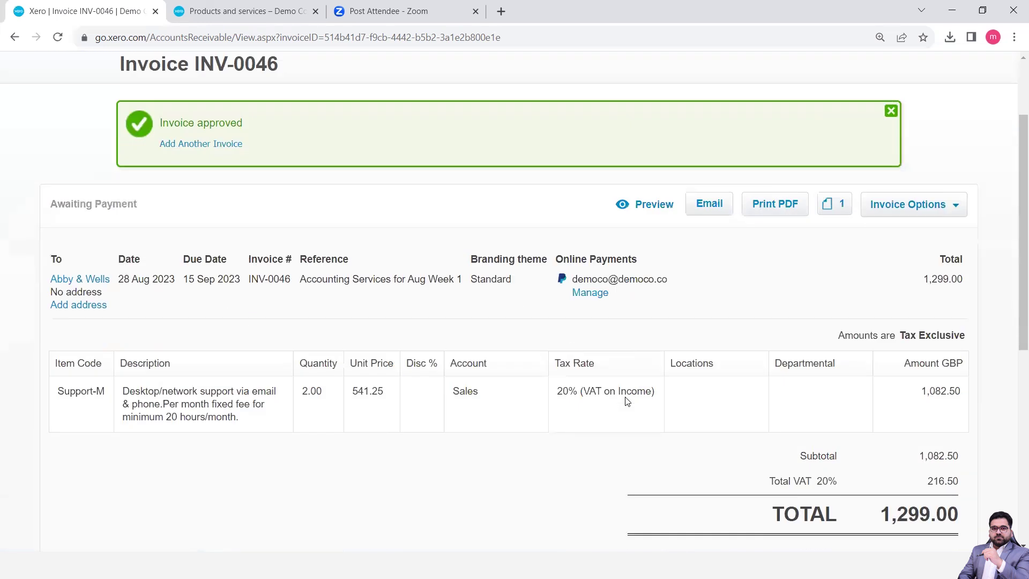
pyautogui.scroll(-3, 627, 402)
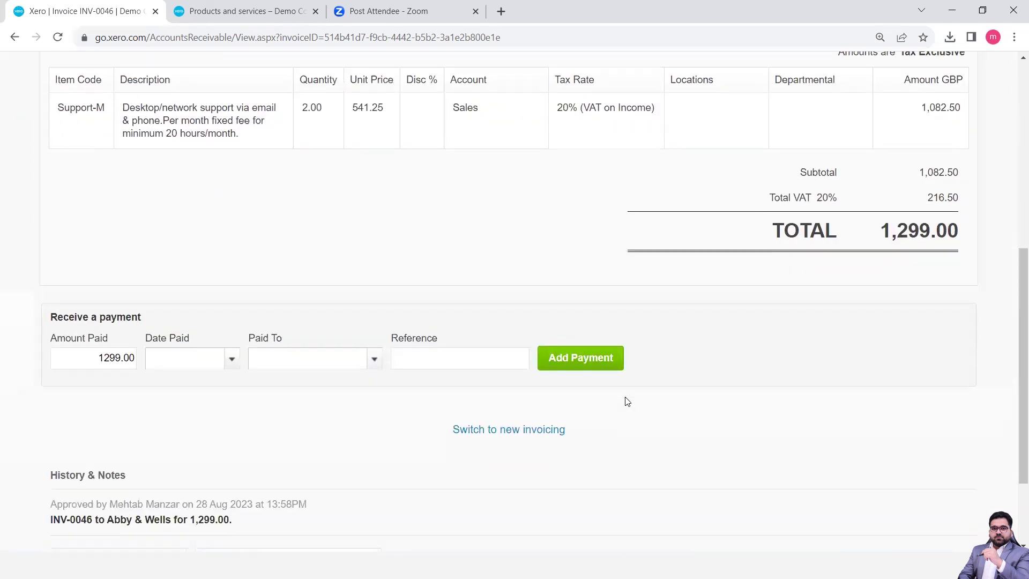
pyautogui.scroll(4, 627, 402)
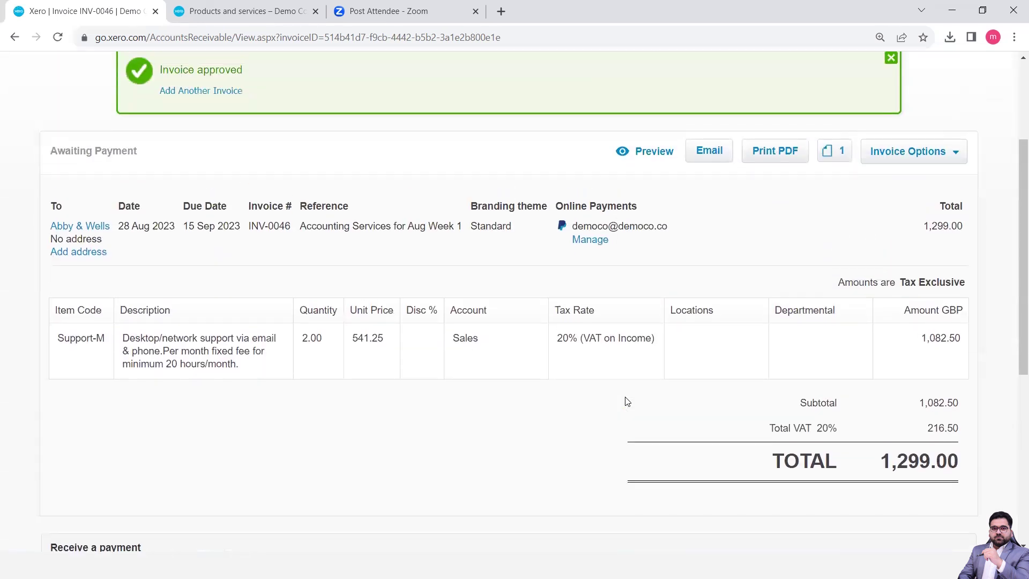
pyautogui.scroll(-3, 655, 357)
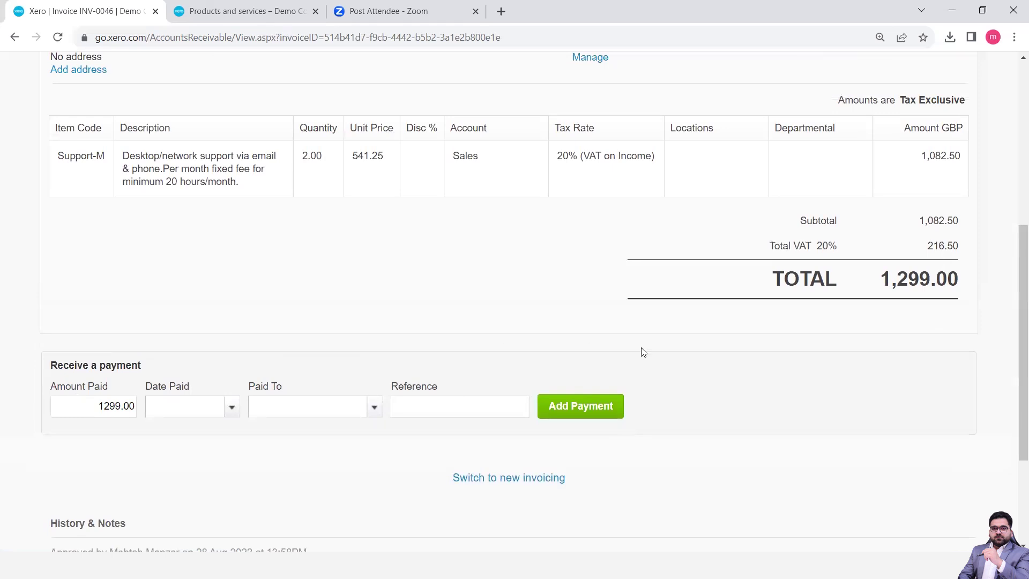
pyautogui.scroll(2, 574, 360)
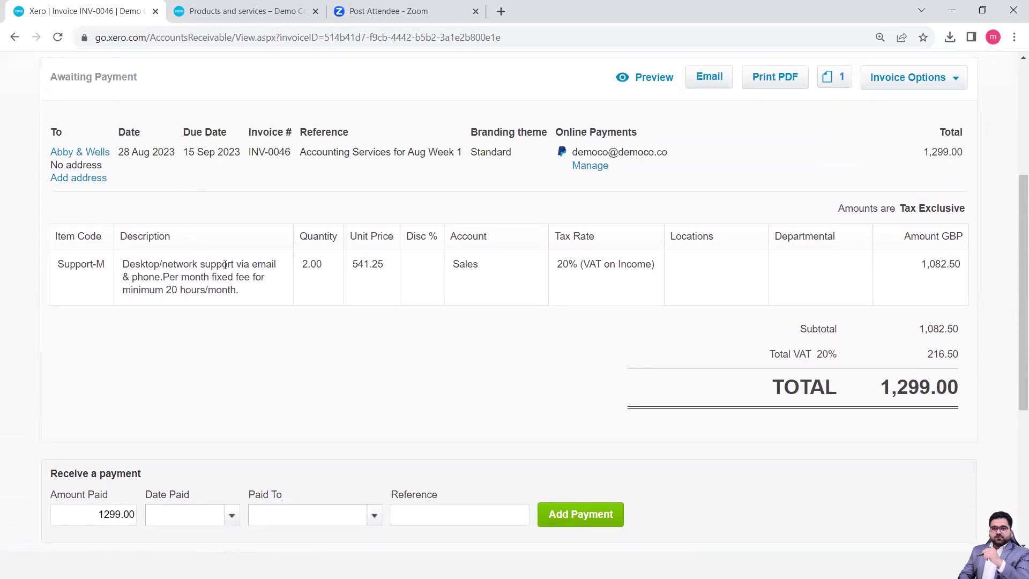
pyautogui.scroll(3, 571, 349)
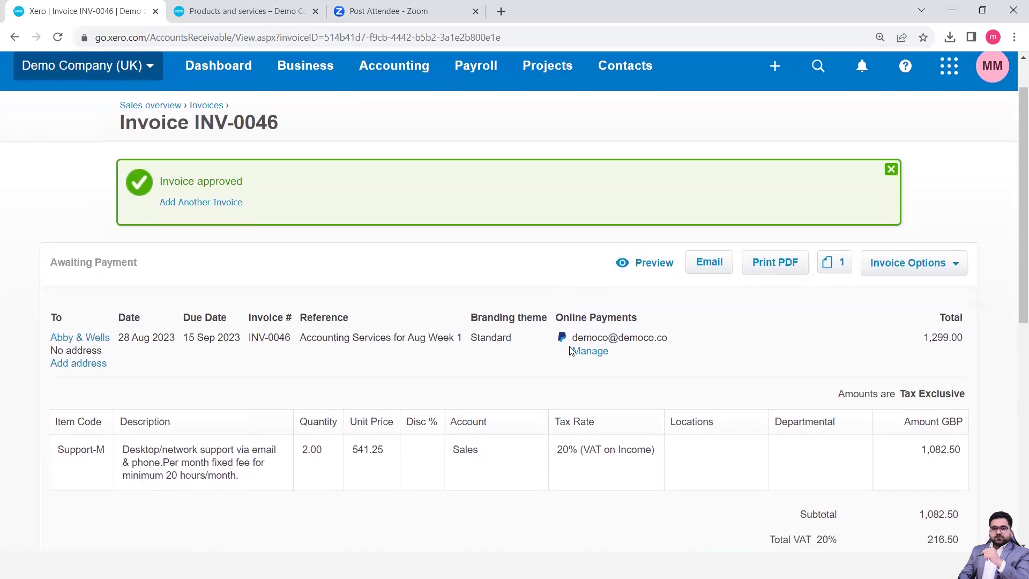
pyautogui.scroll(-2, 571, 350)
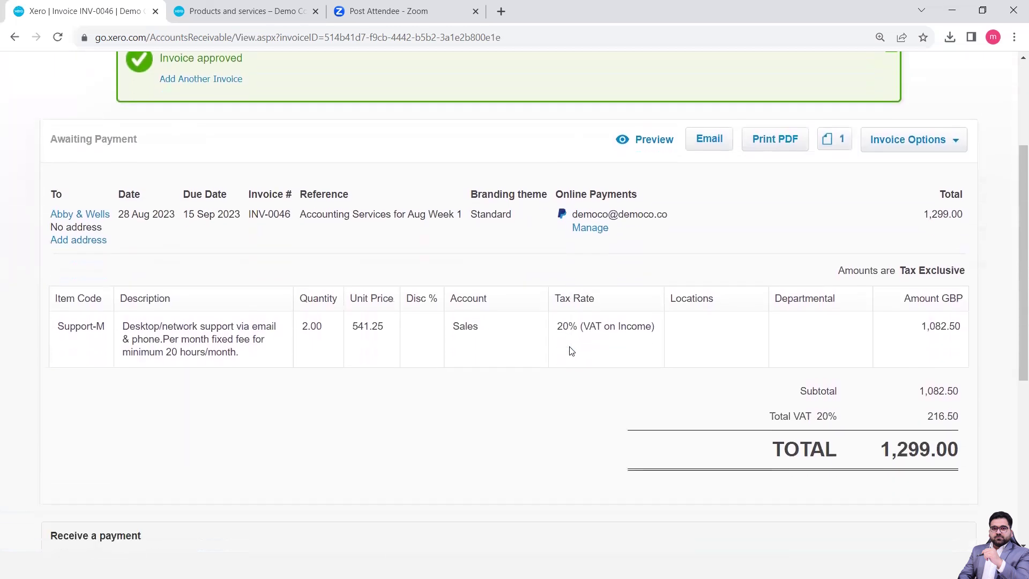
pyautogui.click(644, 147)
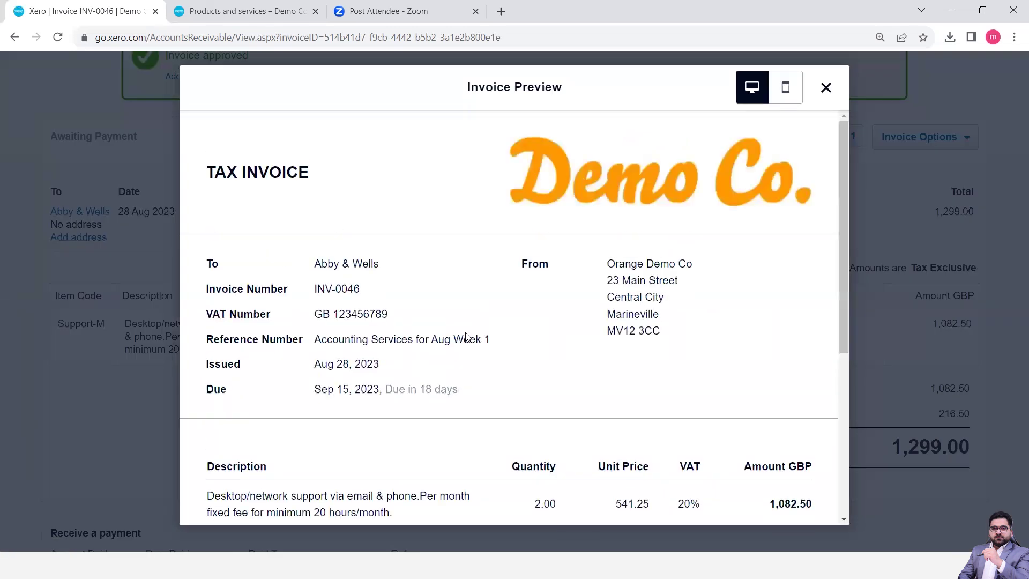
pyautogui.scroll(-4, 466, 329)
pyautogui.scroll(-1, 466, 328)
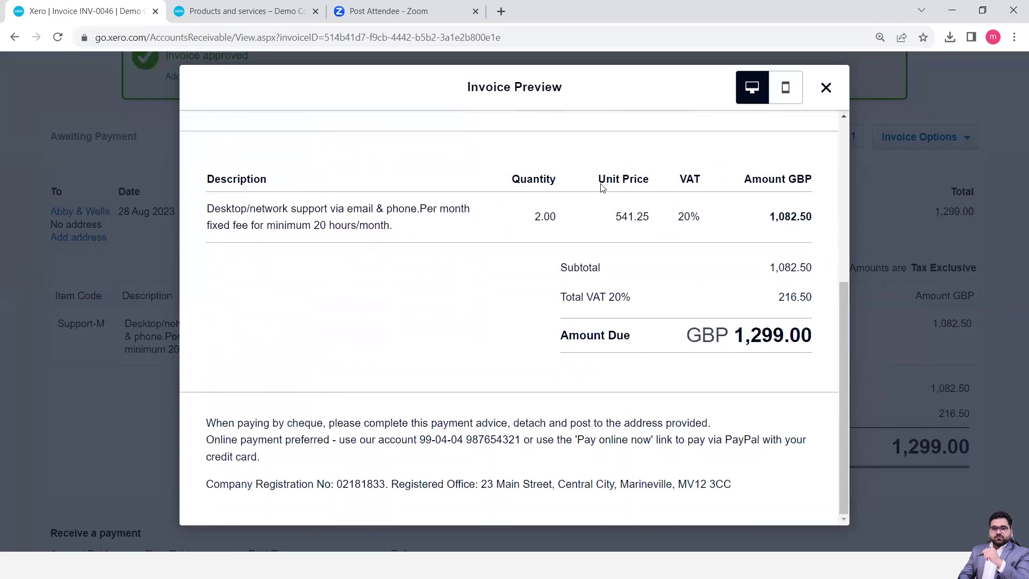
pyautogui.click(826, 89)
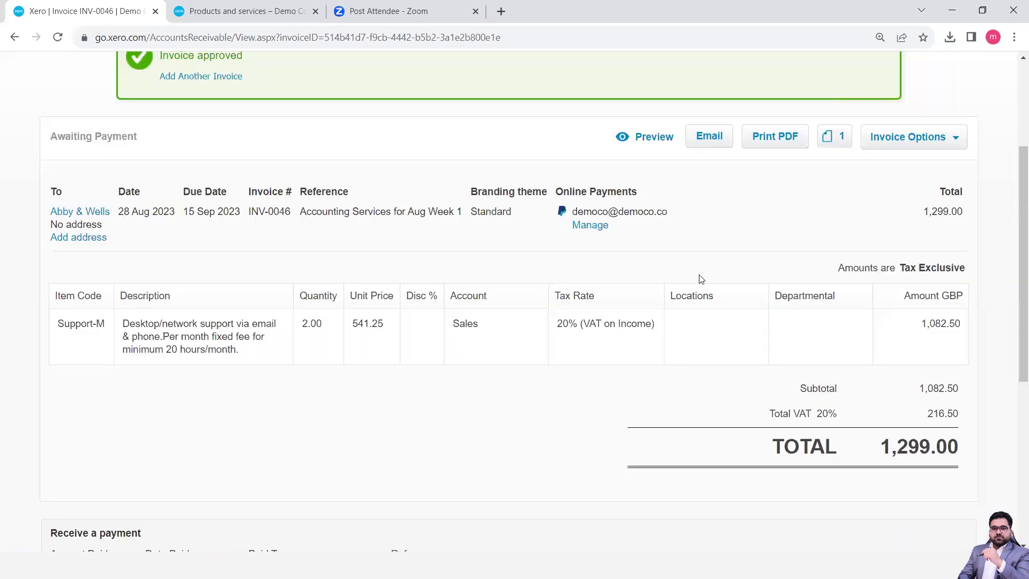
pyautogui.scroll(3, 691, 284)
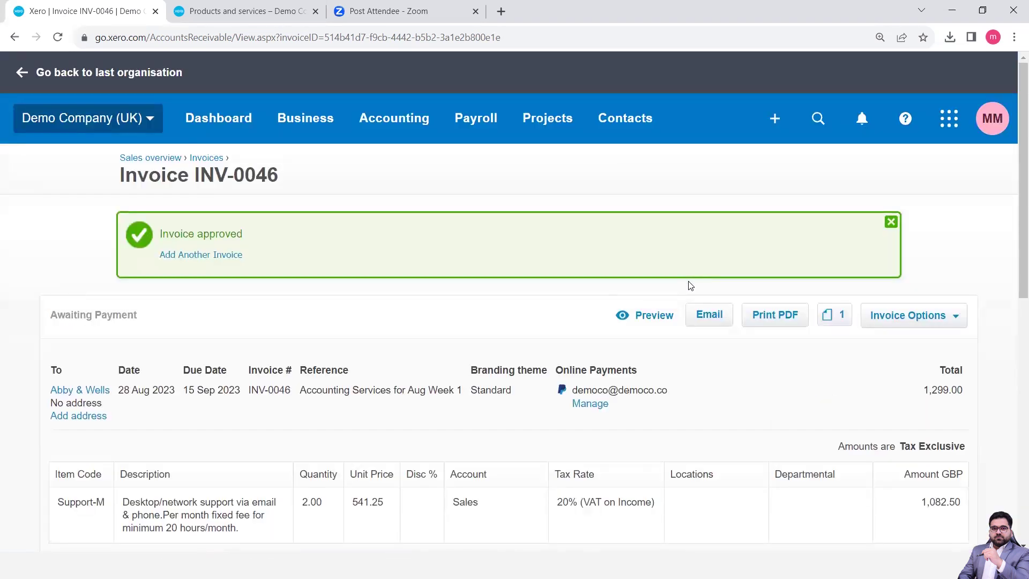
# Check in the sales invoices list that INV-0046 is Awaiting Payment, then return to the invoice
pyautogui.click(223, 17)
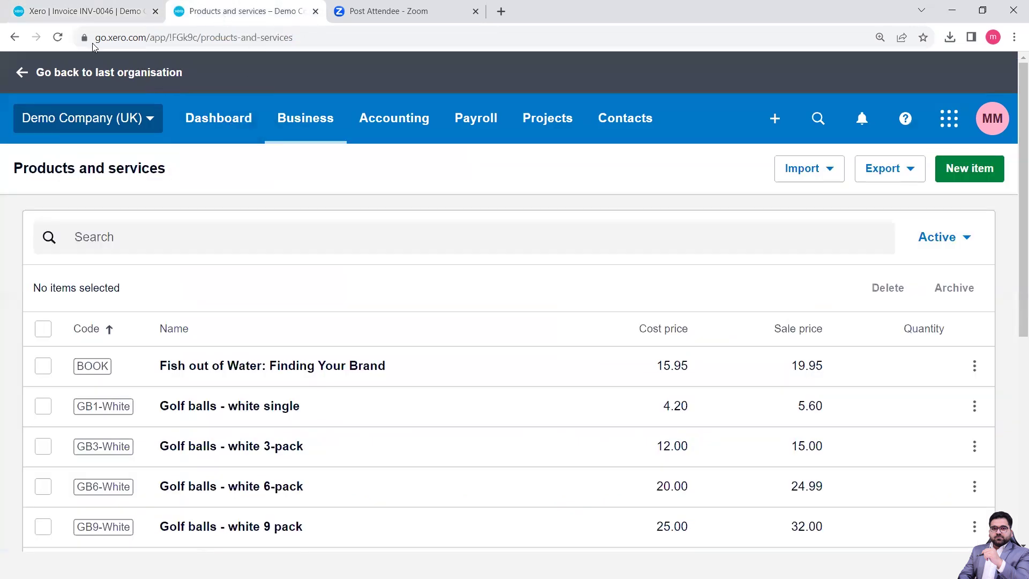
pyautogui.click(228, 124)
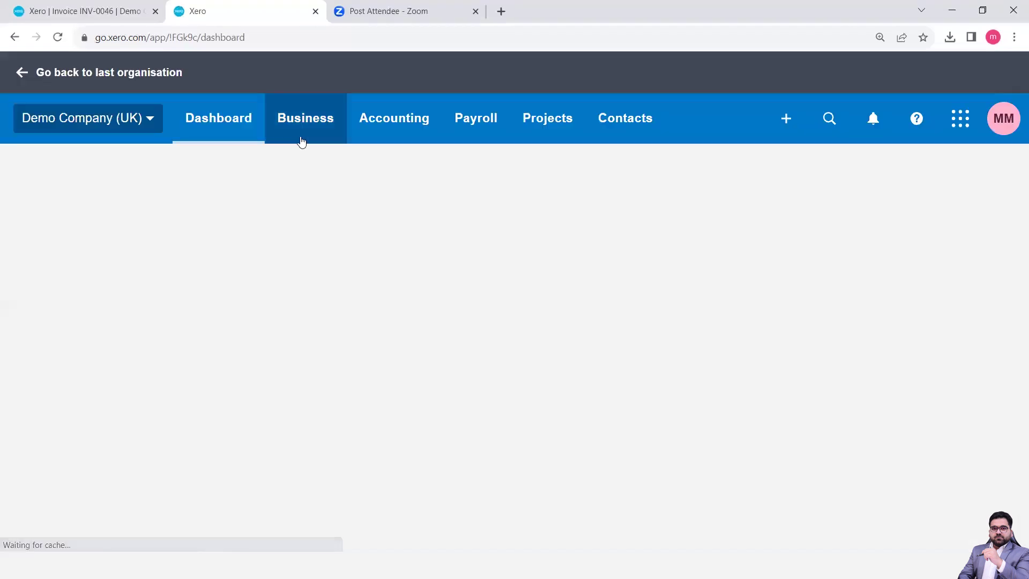
pyautogui.click(304, 124)
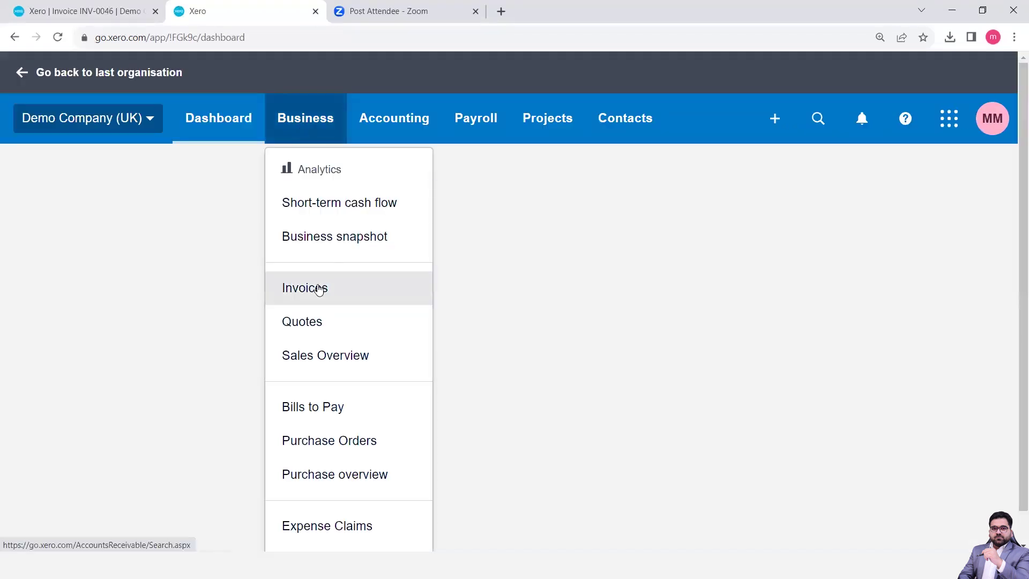
pyautogui.click(319, 287)
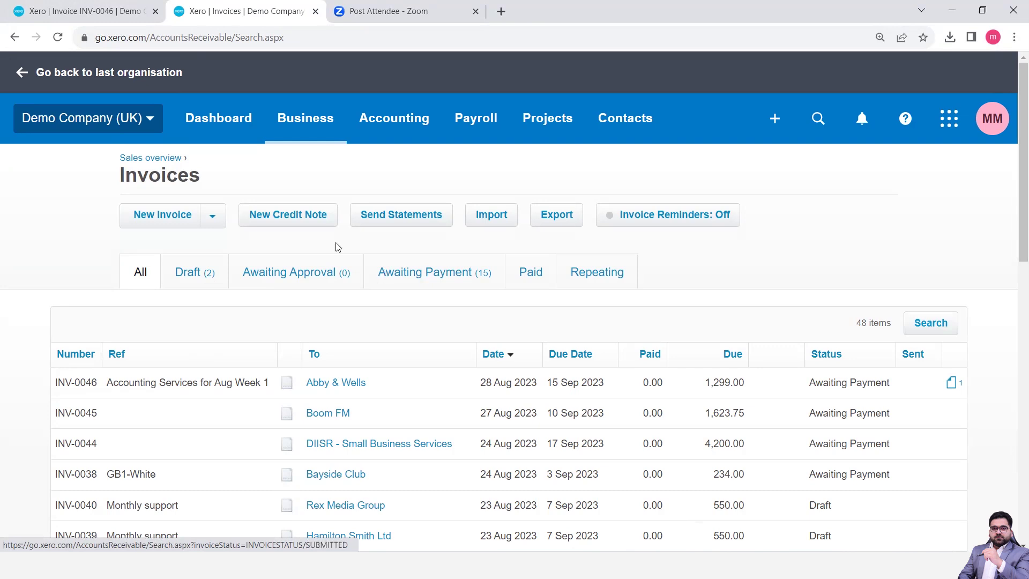
pyautogui.click(97, 15)
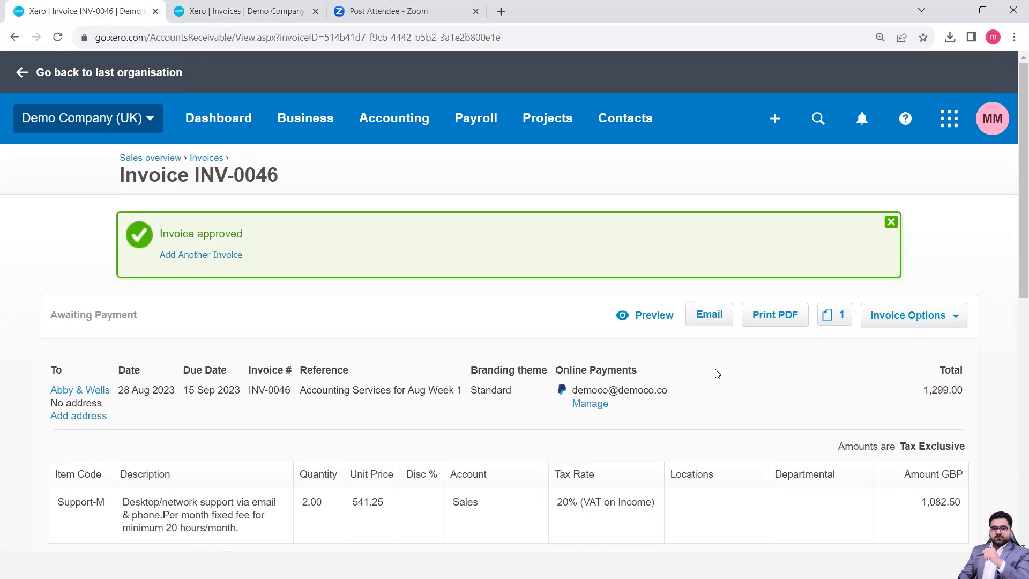
# Start an email for INV-0046 with Statement.docx and invoice PDF attached and a copy to myself
pyautogui.scroll(-3, 717, 374)
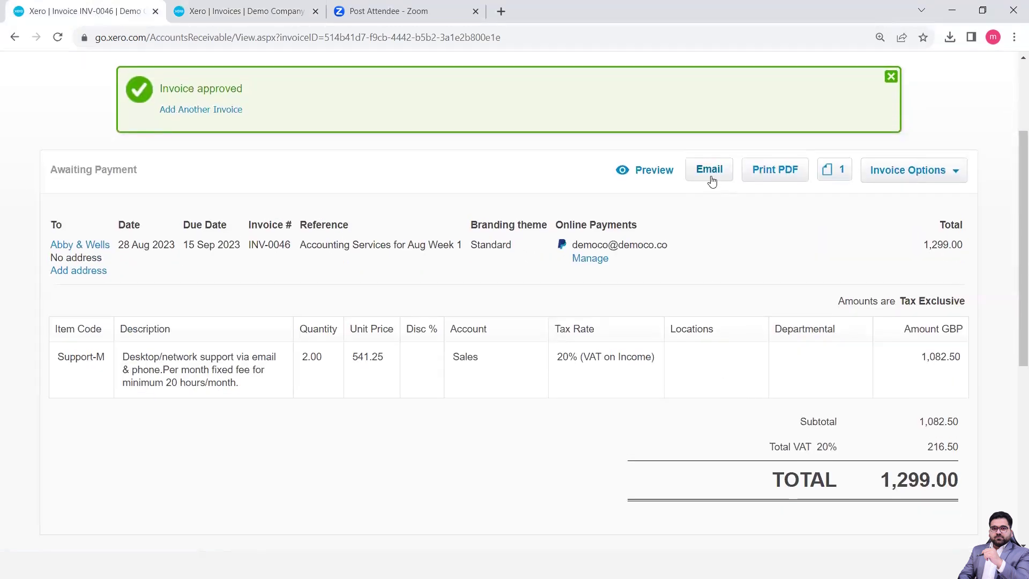
pyautogui.click(710, 177)
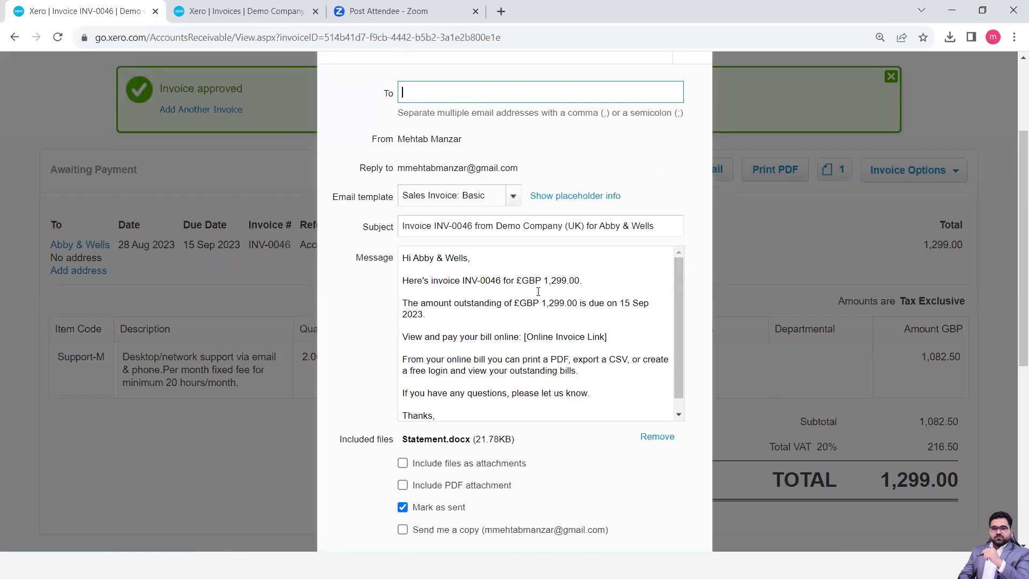
pyautogui.scroll(-1, 592, 489)
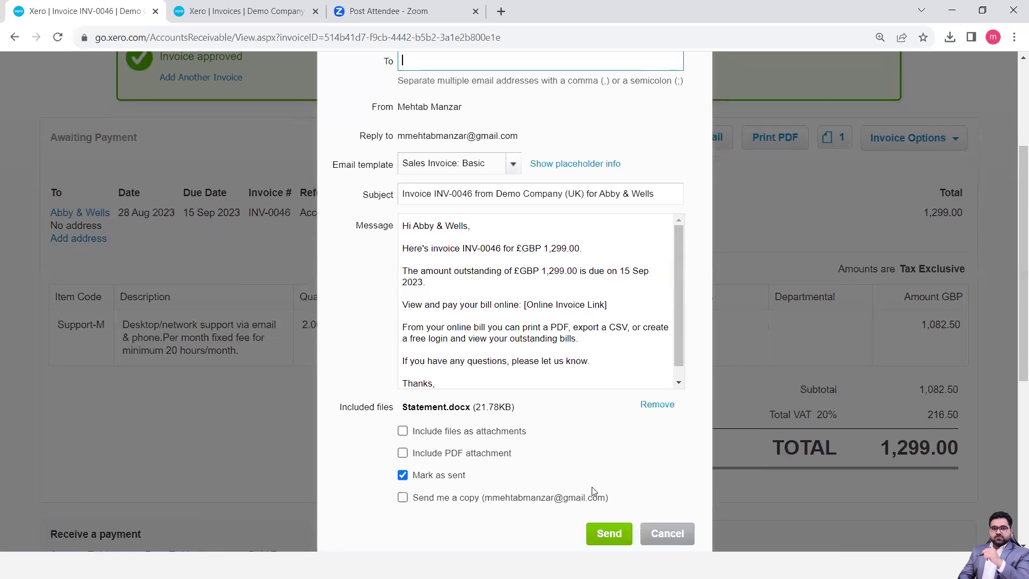
pyautogui.scroll(-1, 531, 313)
pyautogui.scroll(1, 532, 313)
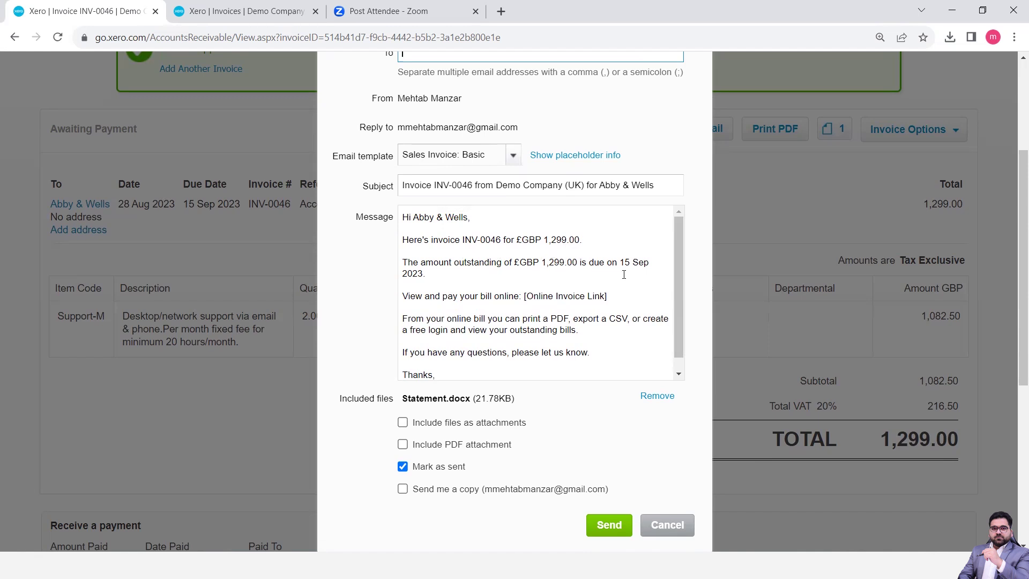
pyautogui.scroll(-1, 598, 321)
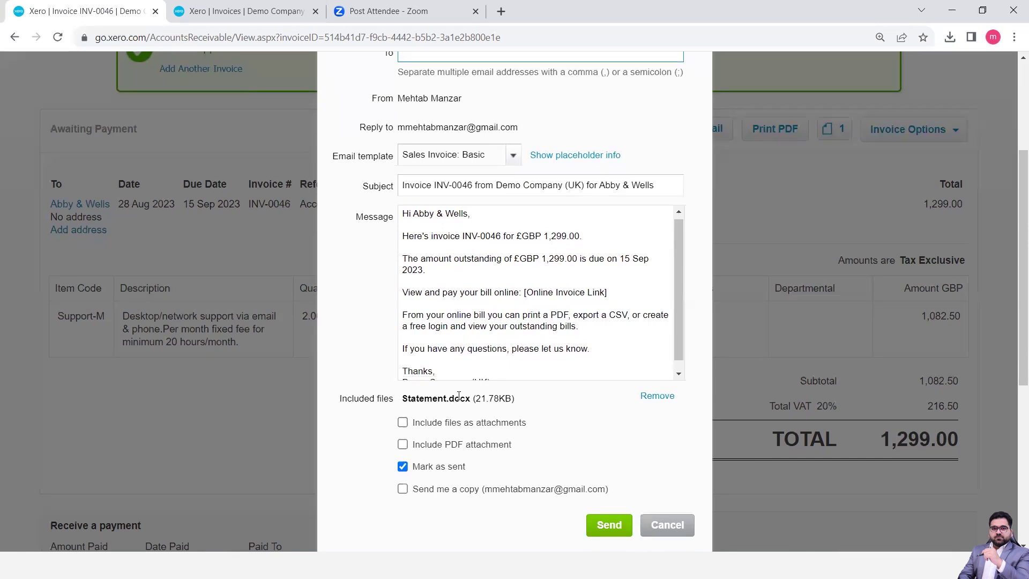
pyautogui.click(402, 422)
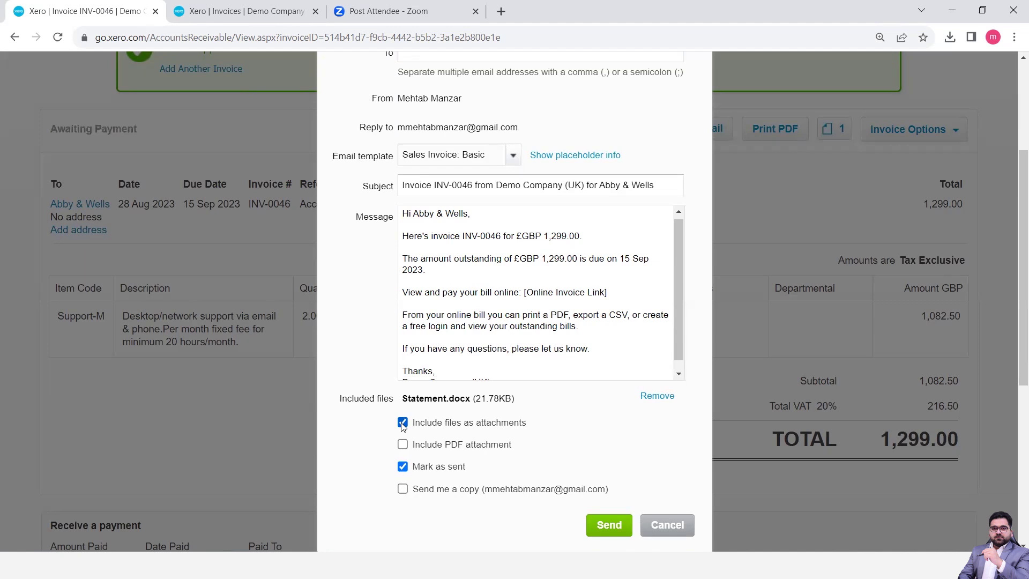
pyautogui.click(404, 445)
pyautogui.click(403, 490)
pyautogui.scroll(4, 403, 494)
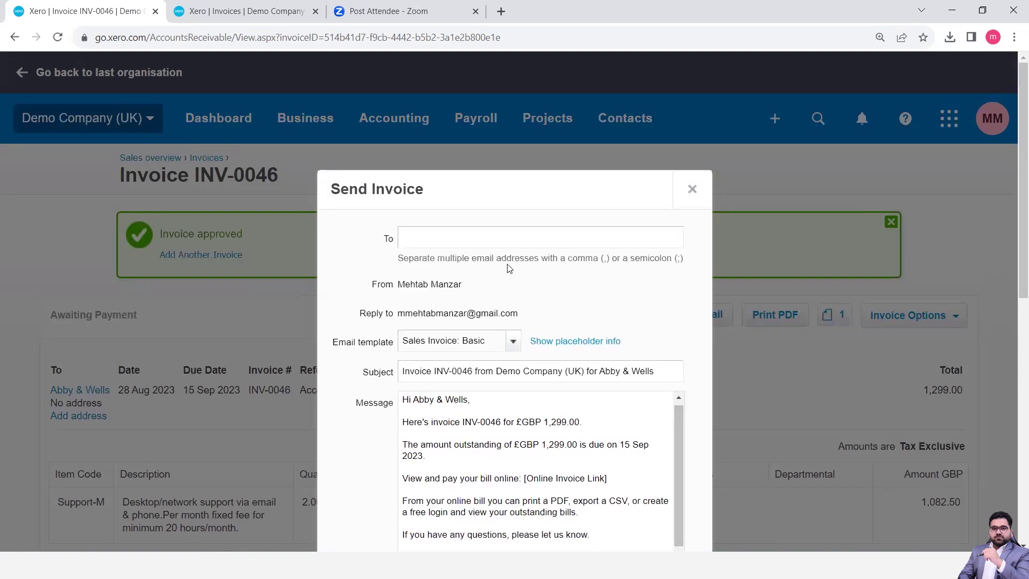
# Address the invoice email to the recipient's e-mail address and send it
pyautogui.click(479, 242)
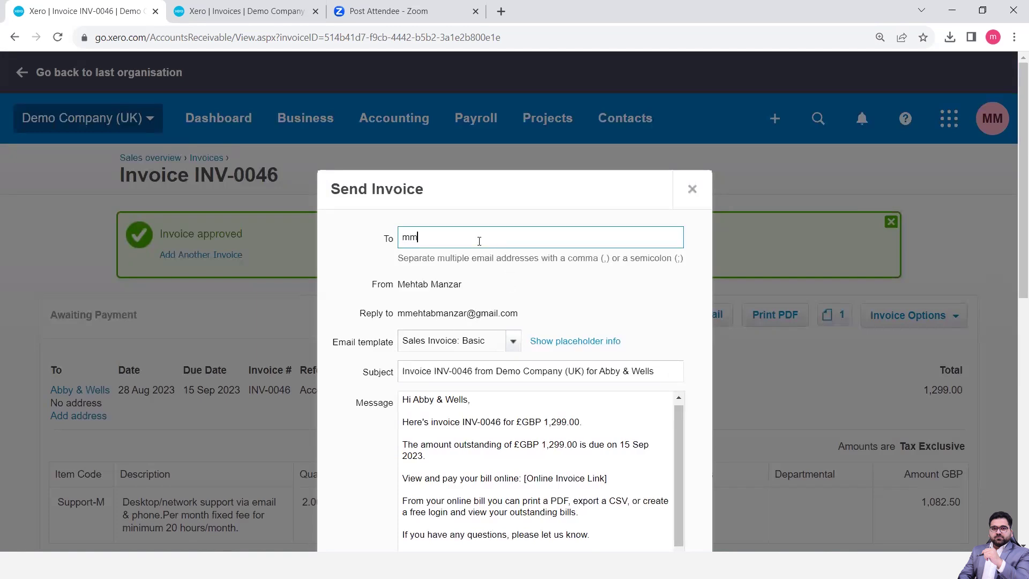
pyautogui.scroll(-6, 621, 316)
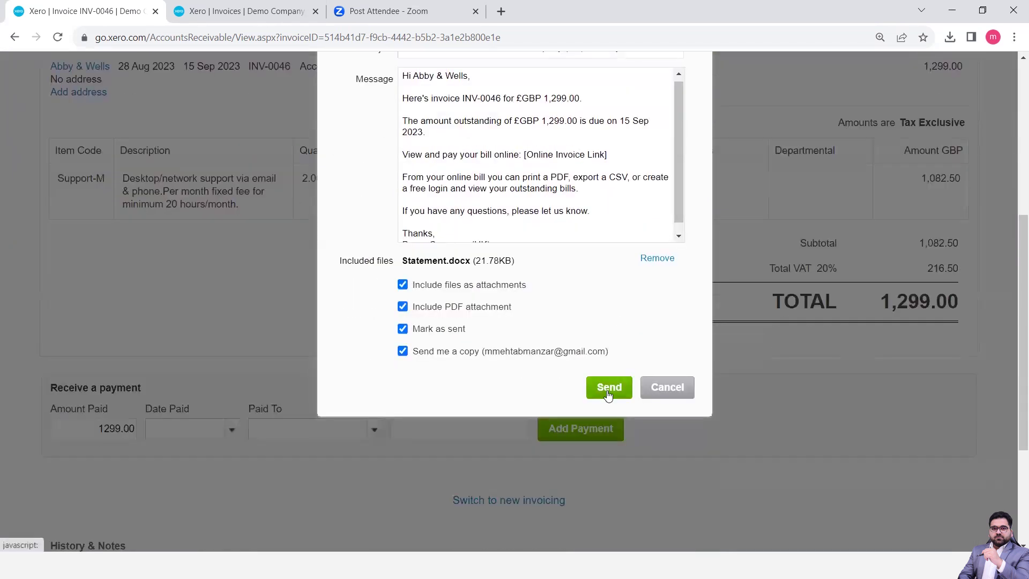
pyautogui.click(608, 395)
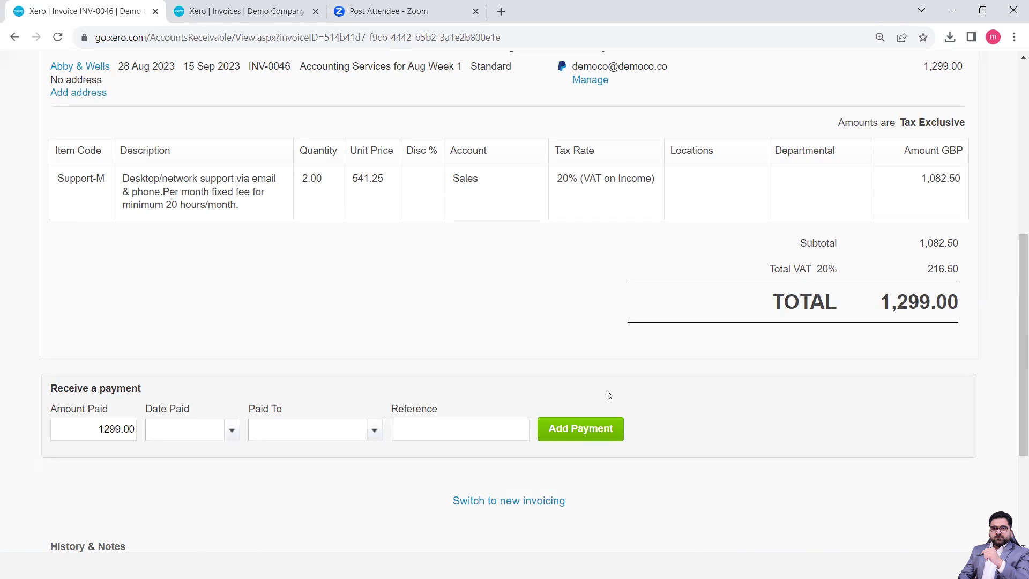
pyautogui.click(500, 11)
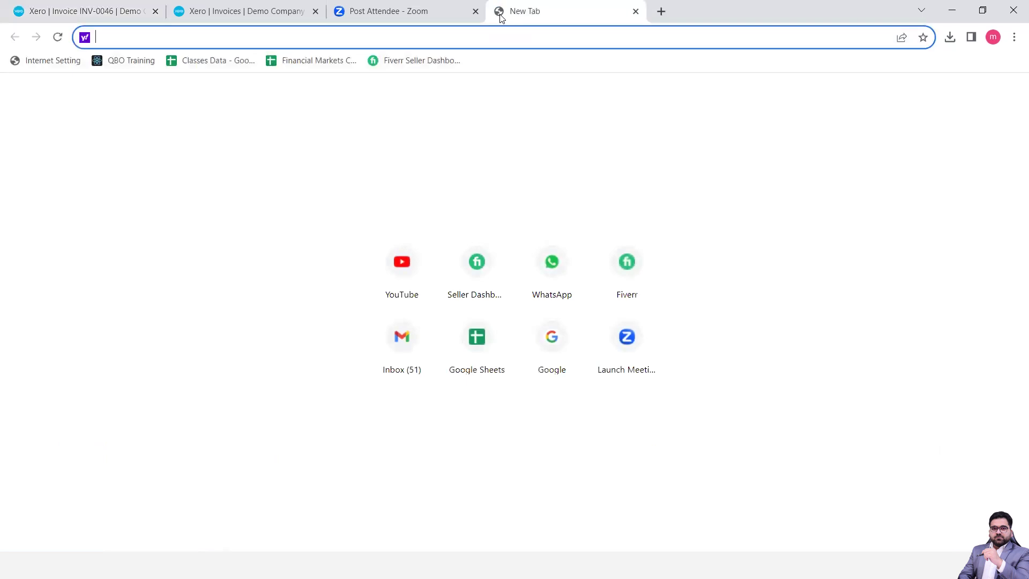
# Open the INV-0046 invoice email from Gmail's Updates category
pyautogui.write('gma')
pyautogui.click(267, 61)
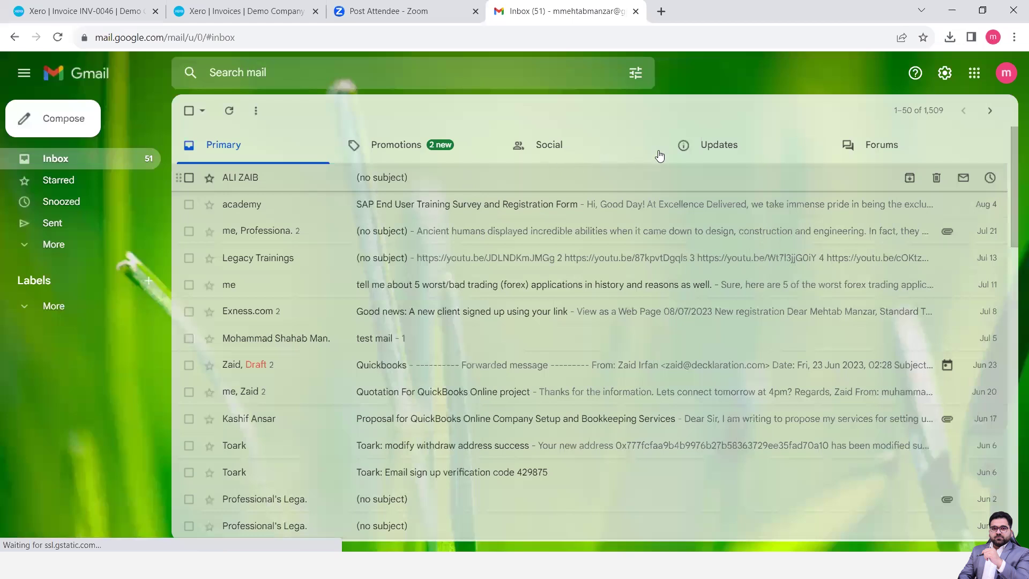
pyautogui.click(722, 153)
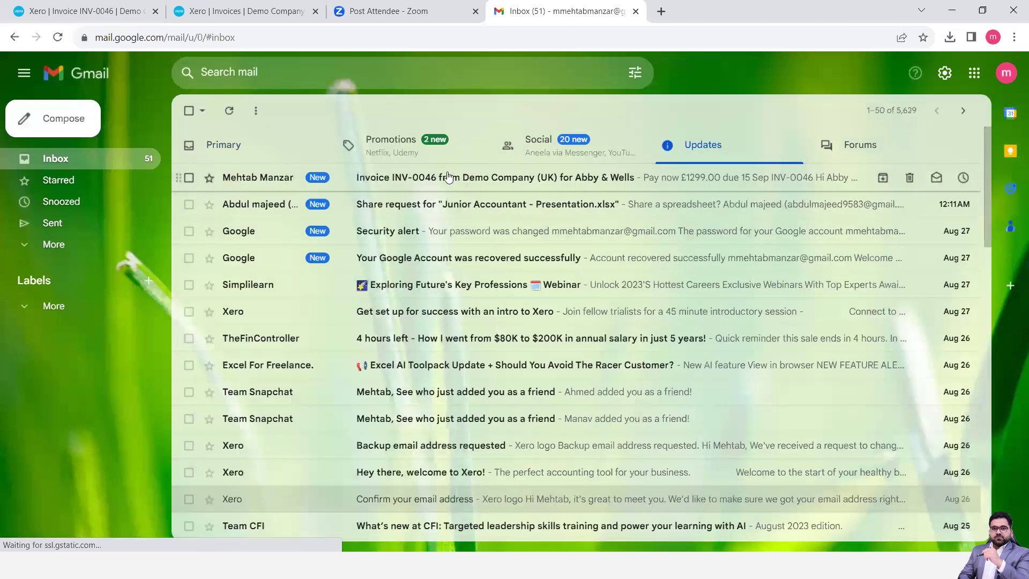
pyautogui.click(448, 177)
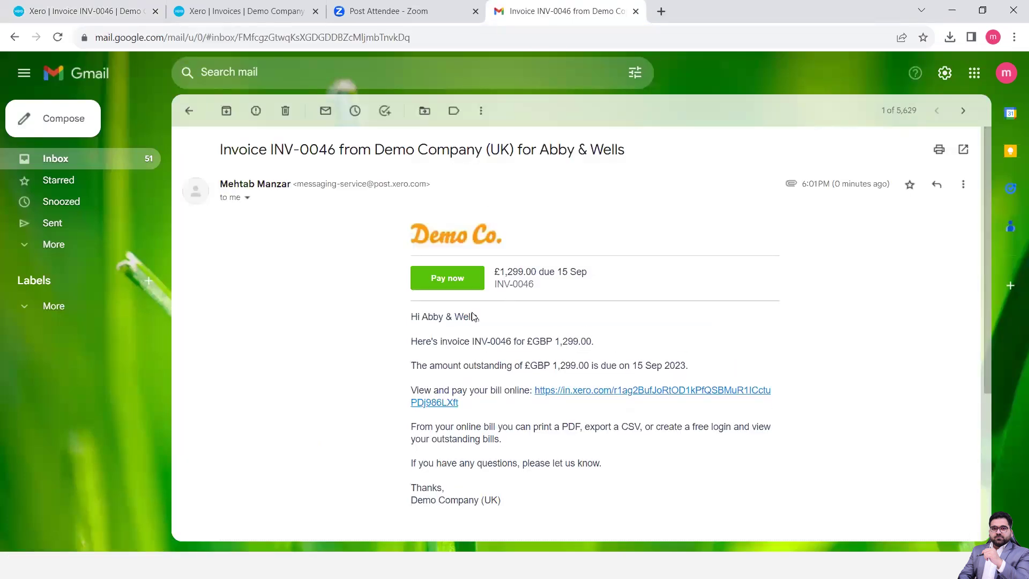
# Zoom in and scroll down to the email's Invoice INV-0046.pdf and Statement.docx attachments
pyautogui.hotkey('ctrl', '+')
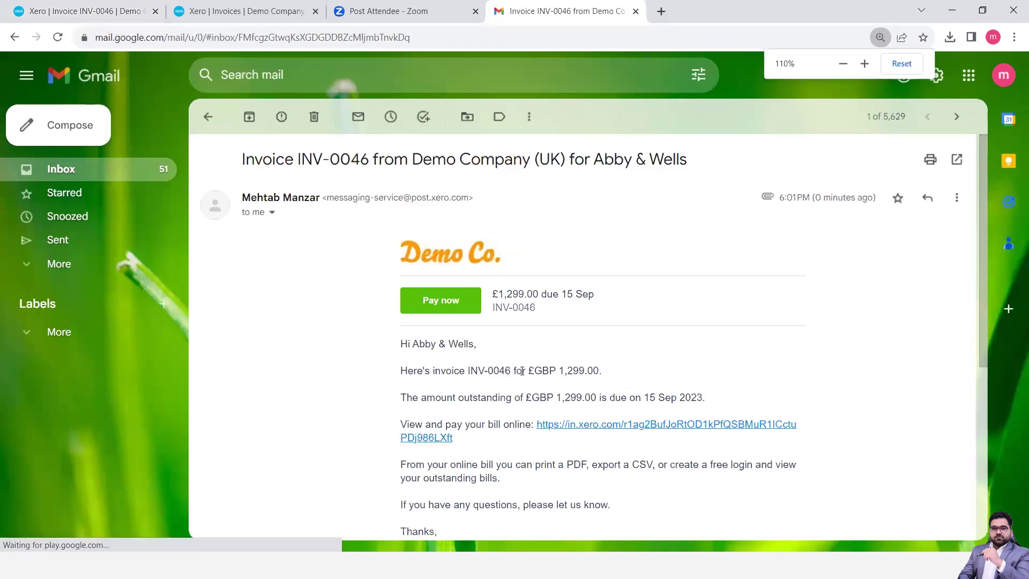
pyautogui.scroll(-2, 522, 371)
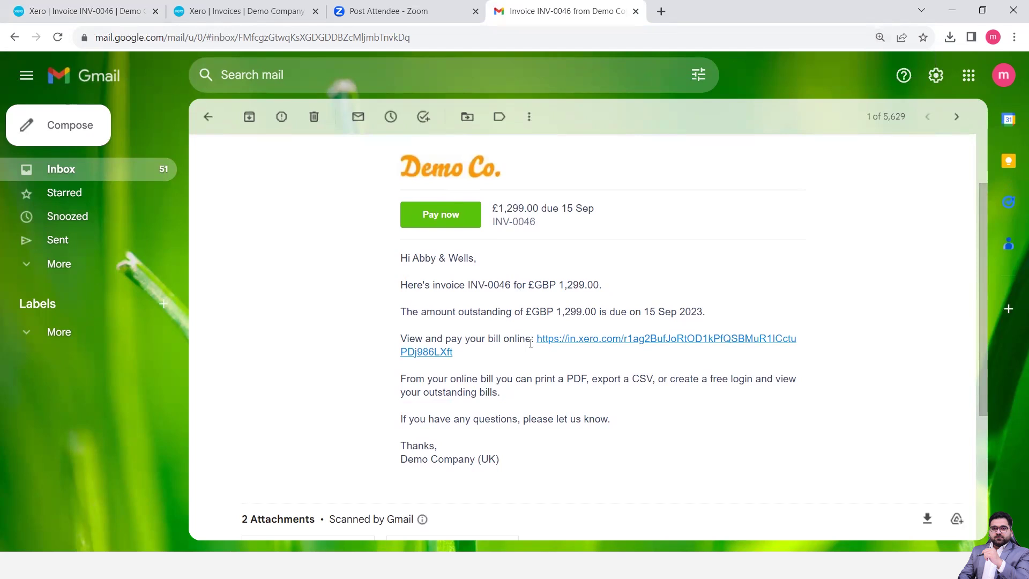
pyautogui.scroll(-4, 531, 343)
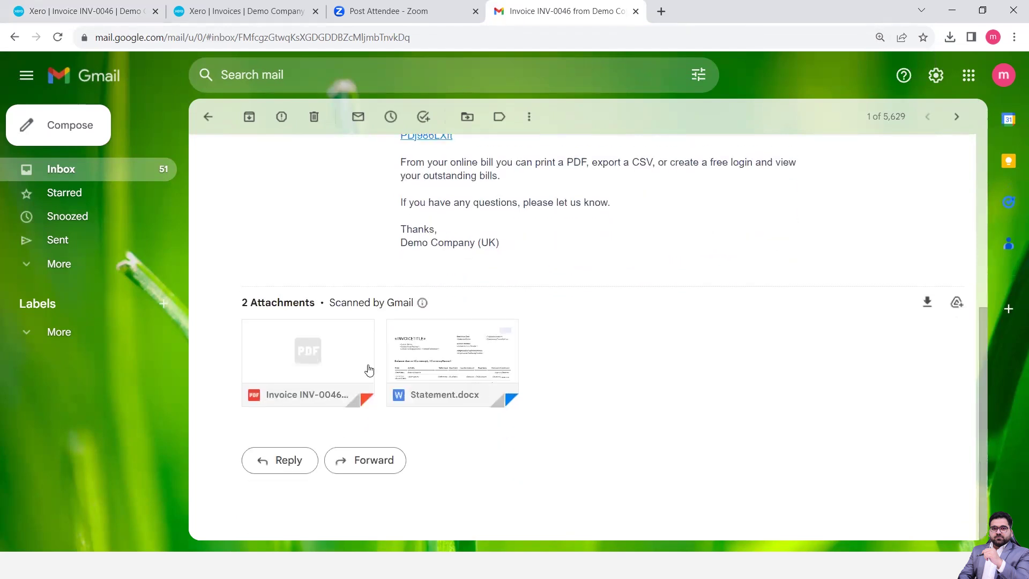
pyautogui.moveTo(328, 377)
pyautogui.moveTo(458, 357)
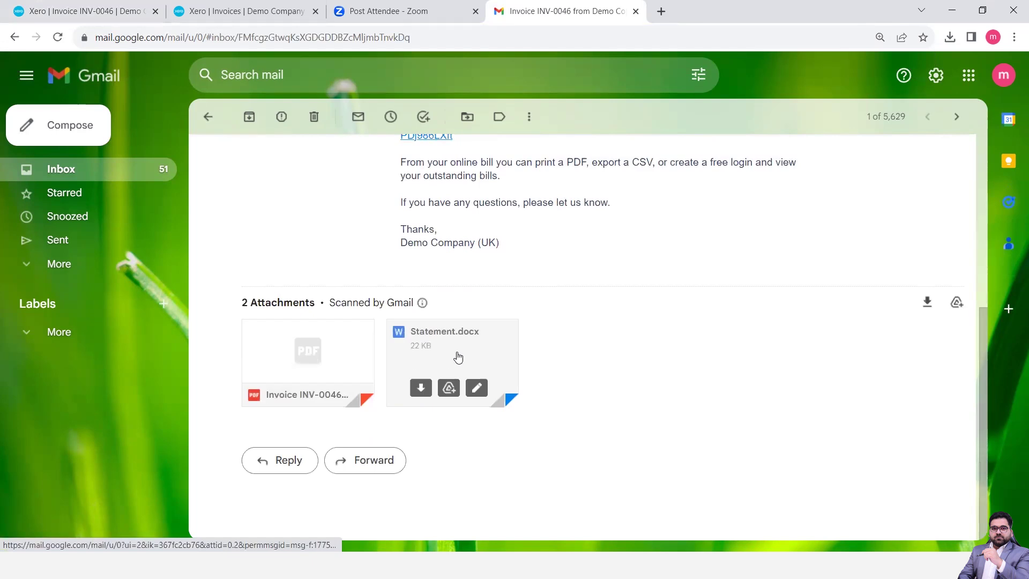
pyautogui.moveTo(337, 352)
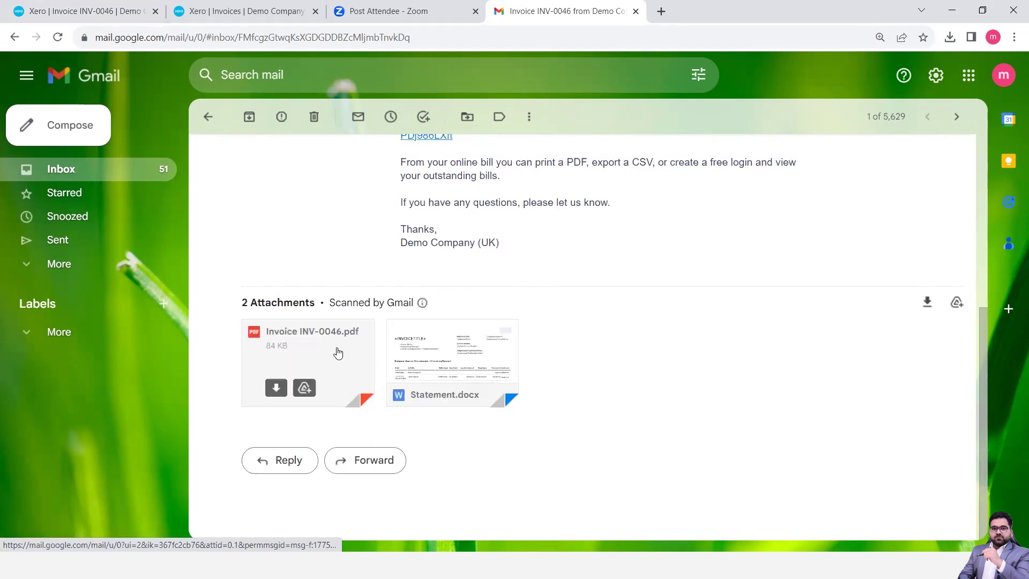
# Preview the Statement.docx attachment, then close the preview
pyautogui.click(428, 353)
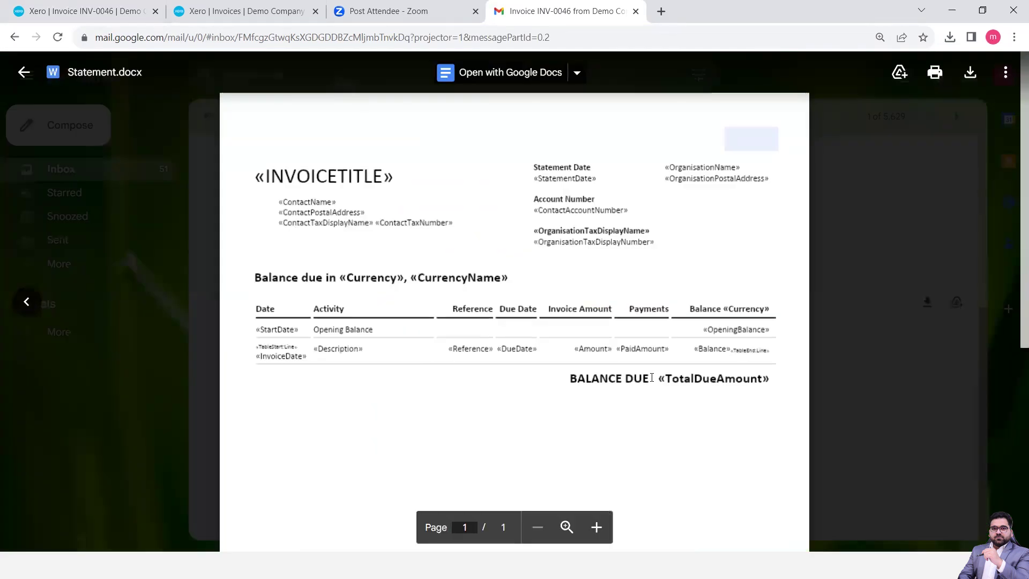
pyautogui.scroll(-5, 650, 373)
pyautogui.scroll(-2, 650, 373)
pyautogui.scroll(1, 651, 373)
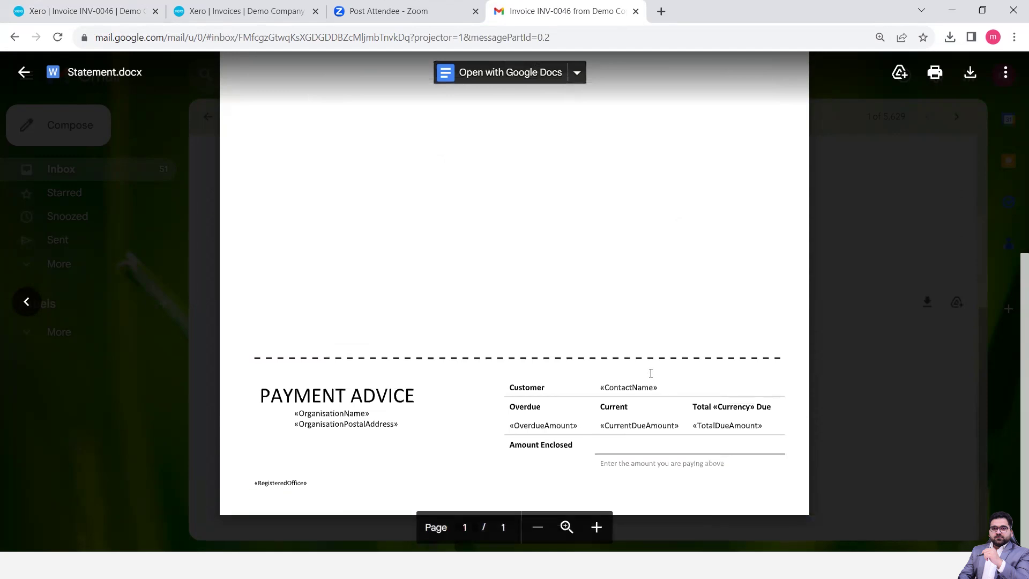
pyautogui.scroll(-1, 650, 373)
pyautogui.scroll(7, 650, 373)
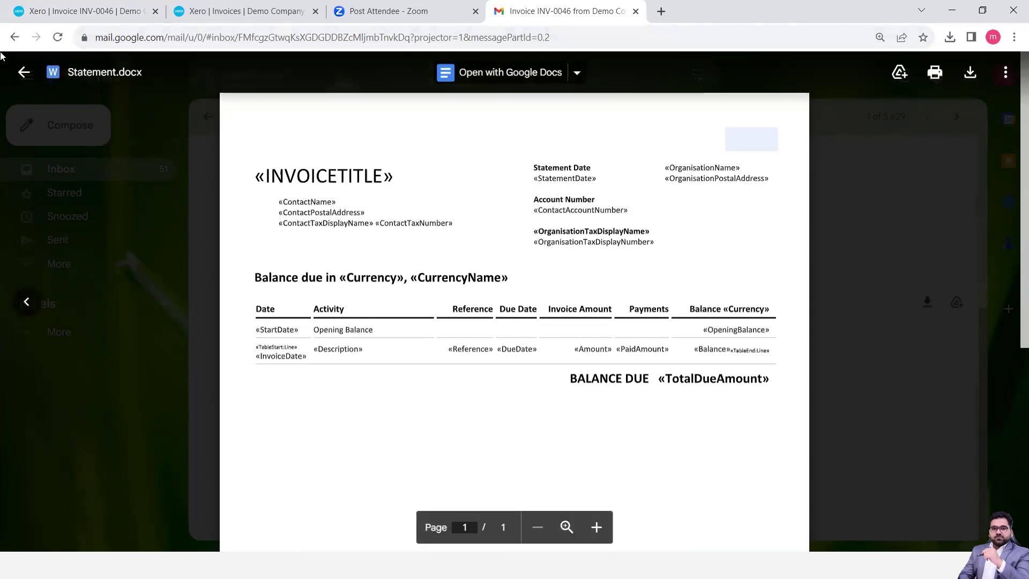
pyautogui.click(23, 73)
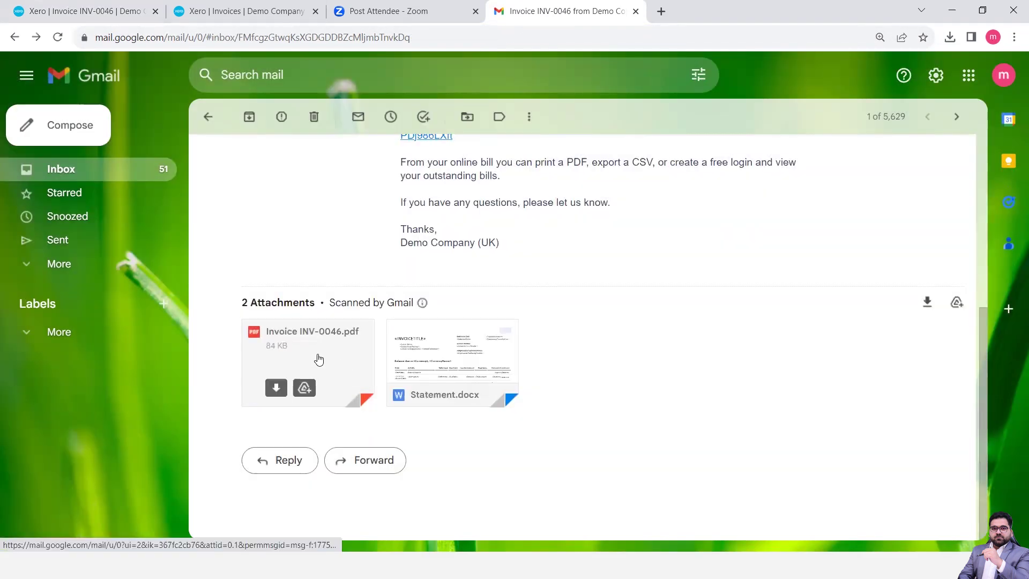
# Look through the Invoice INV-0046.pdf attachment and return to the email
pyautogui.click(317, 356)
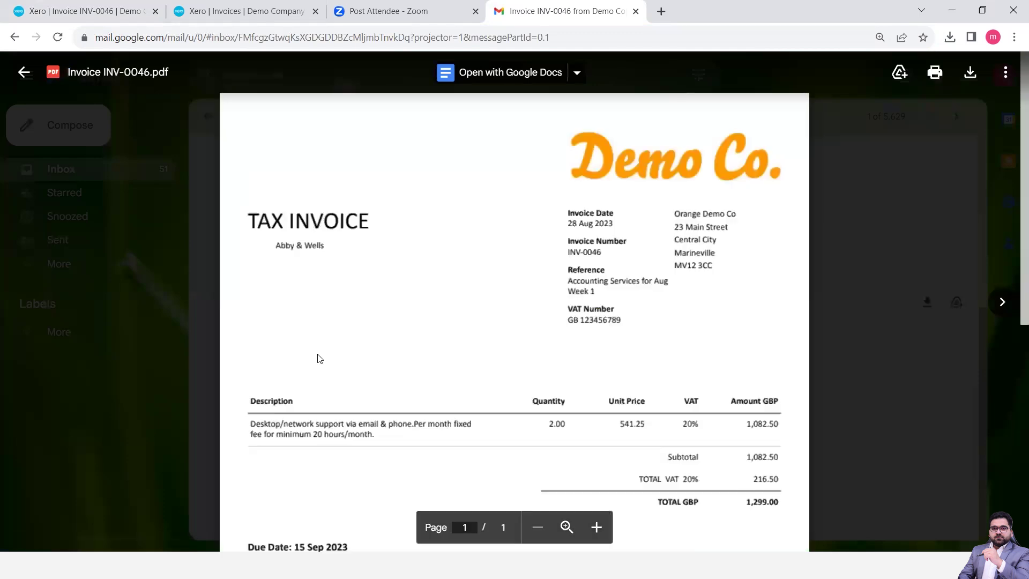
pyautogui.scroll(-3, 543, 426)
pyautogui.scroll(-4, 543, 427)
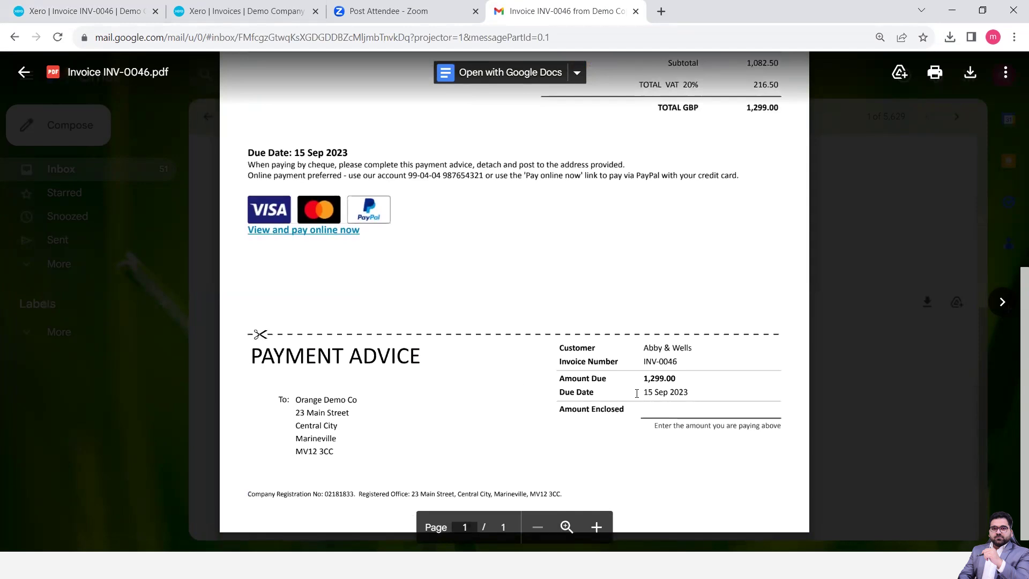
pyautogui.scroll(1, 637, 393)
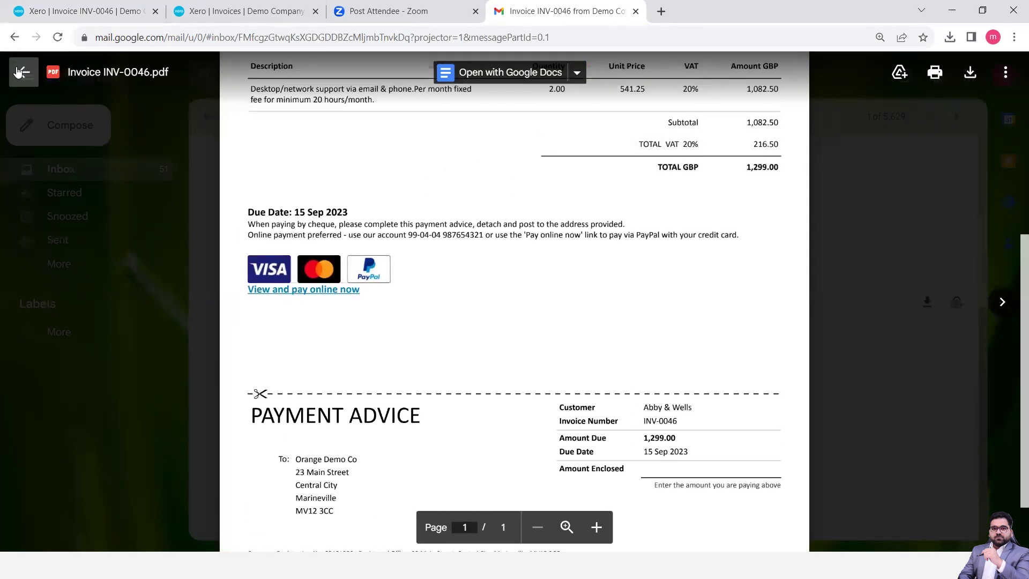
pyautogui.click(19, 72)
pyautogui.scroll(5, 490, 266)
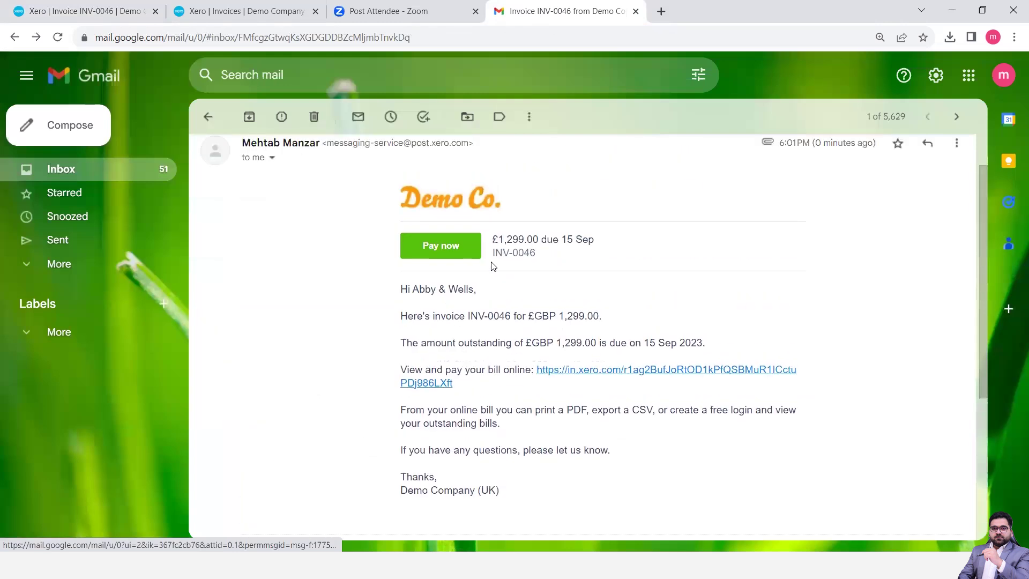
pyautogui.click(441, 246)
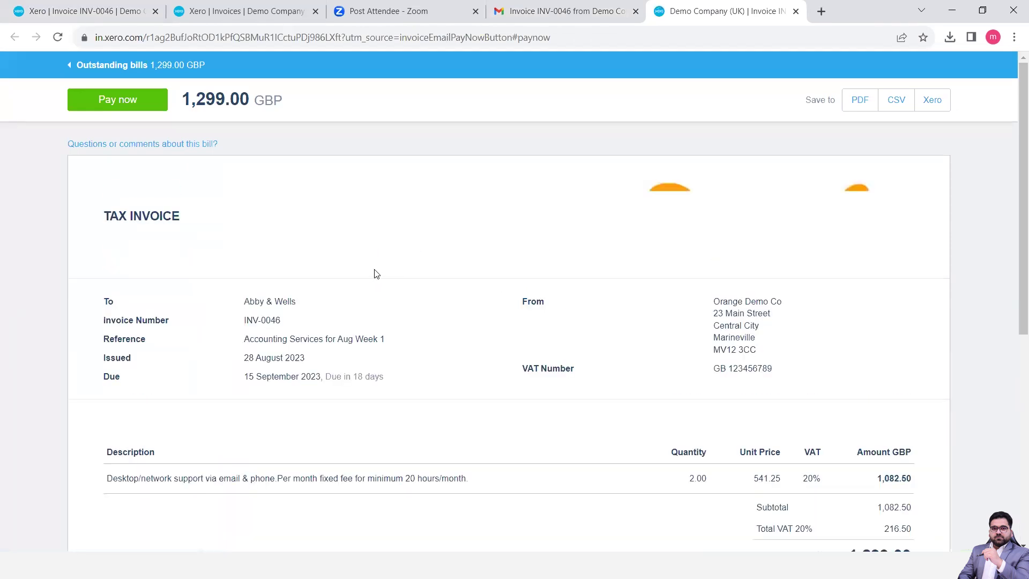
pyautogui.scroll(-6, 428, 341)
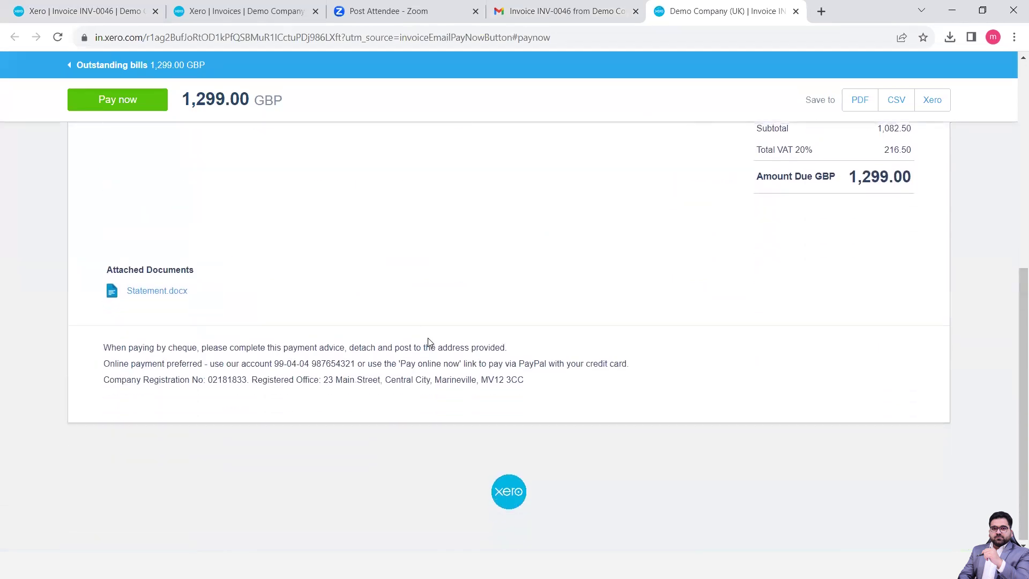
pyautogui.scroll(7, 430, 341)
pyautogui.click(135, 104)
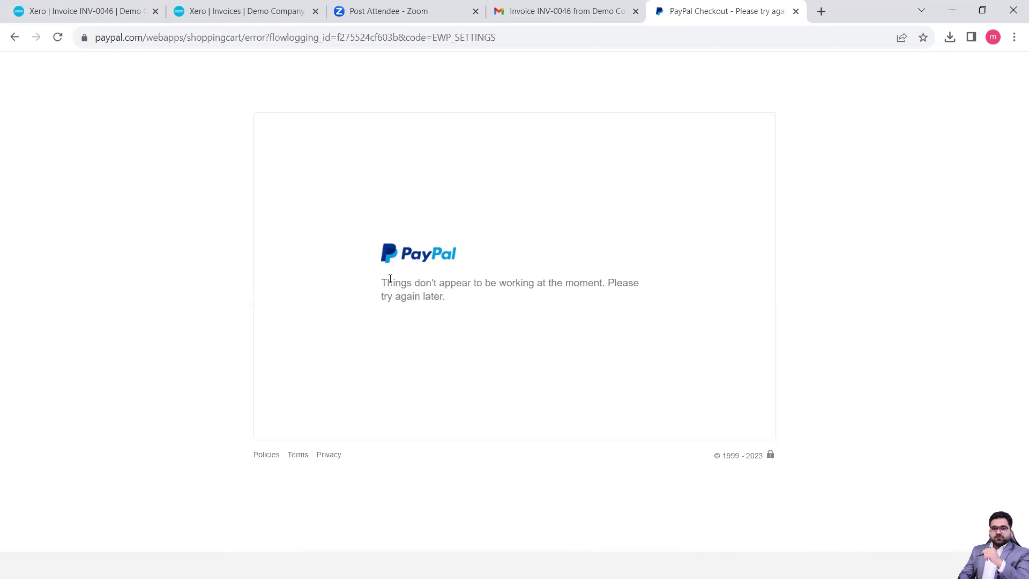
pyautogui.click(795, 11)
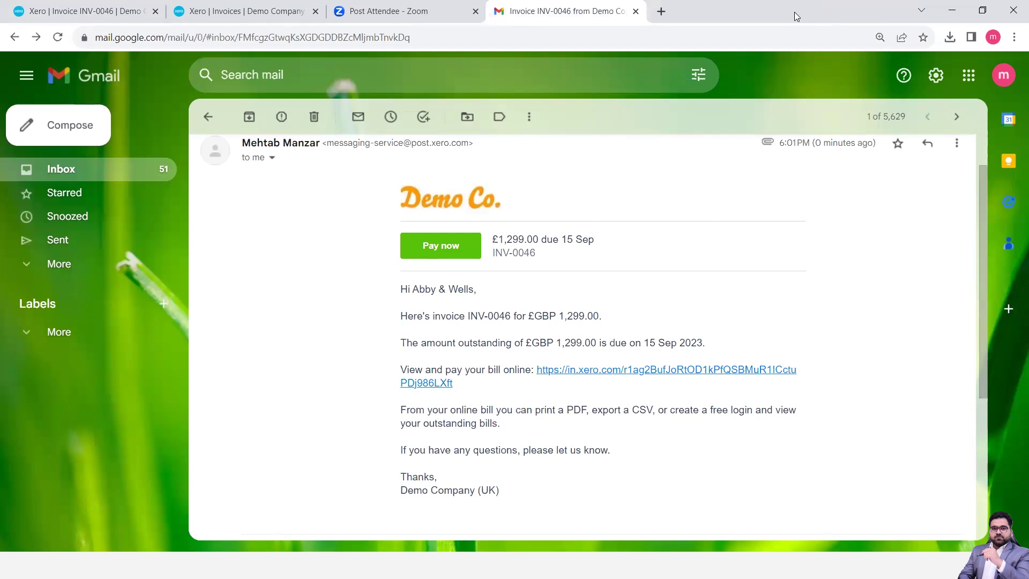
# Reload Xero's Invoices list via Dashboard > Business > Invoices to see INV-0046 marked Viewed
pyautogui.click(262, 12)
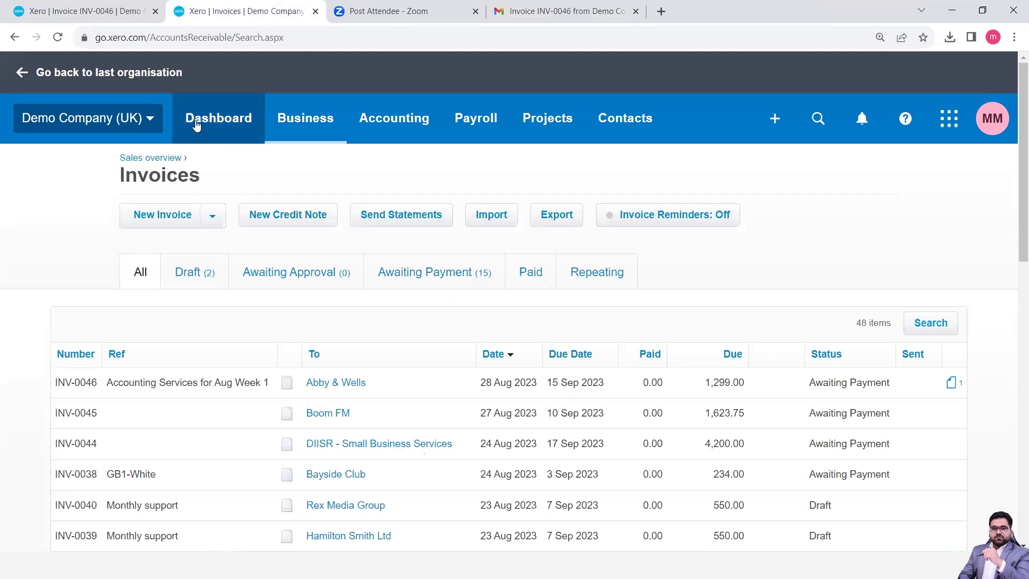
pyautogui.click(236, 128)
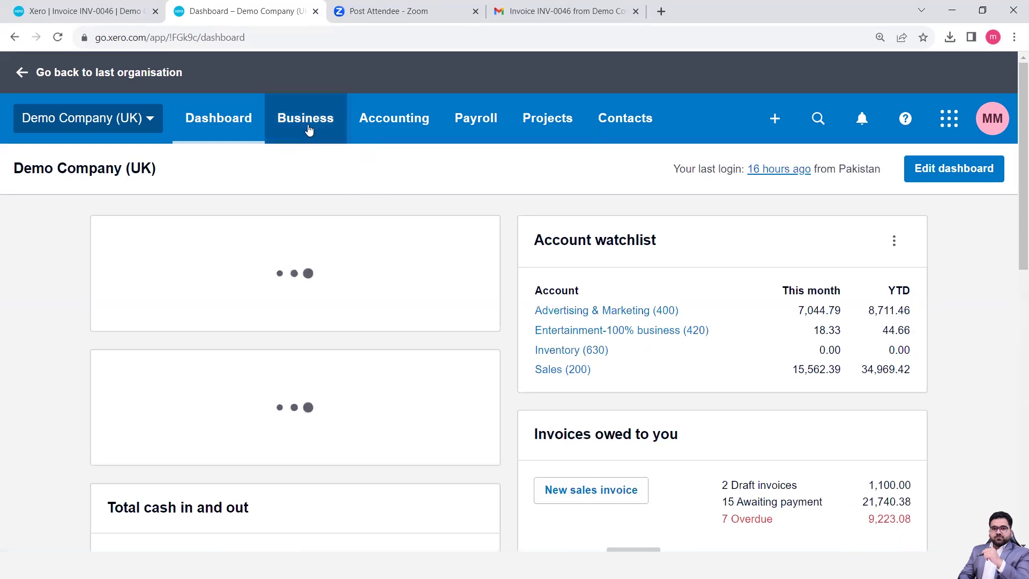
pyautogui.click(309, 130)
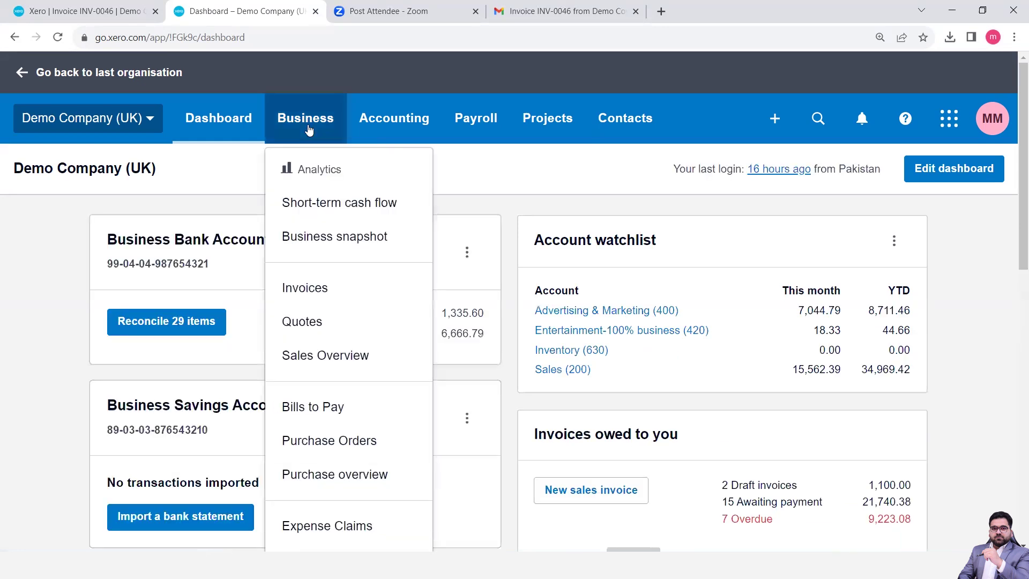
pyautogui.click(314, 290)
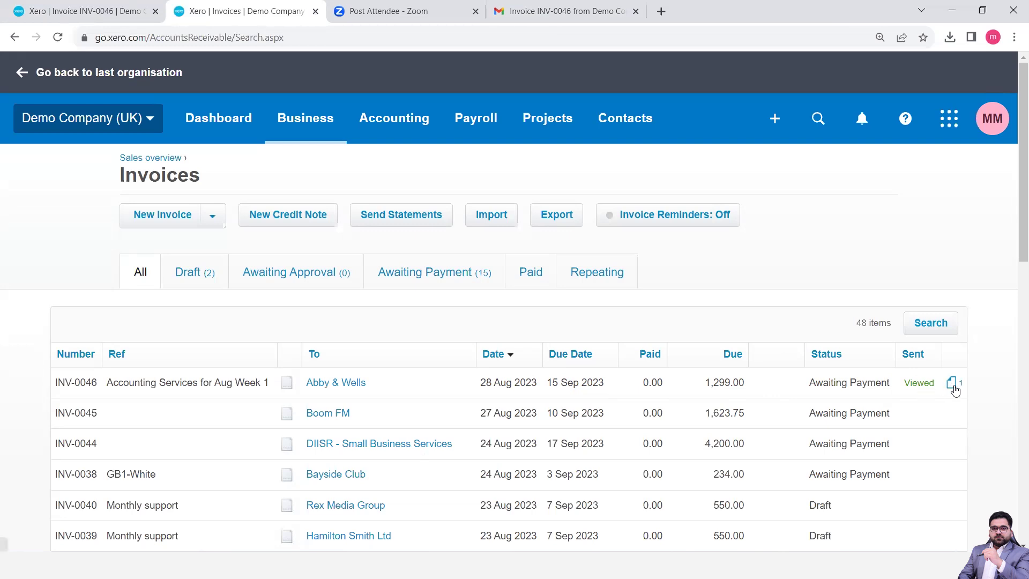
pyautogui.scroll(-5, 954, 391)
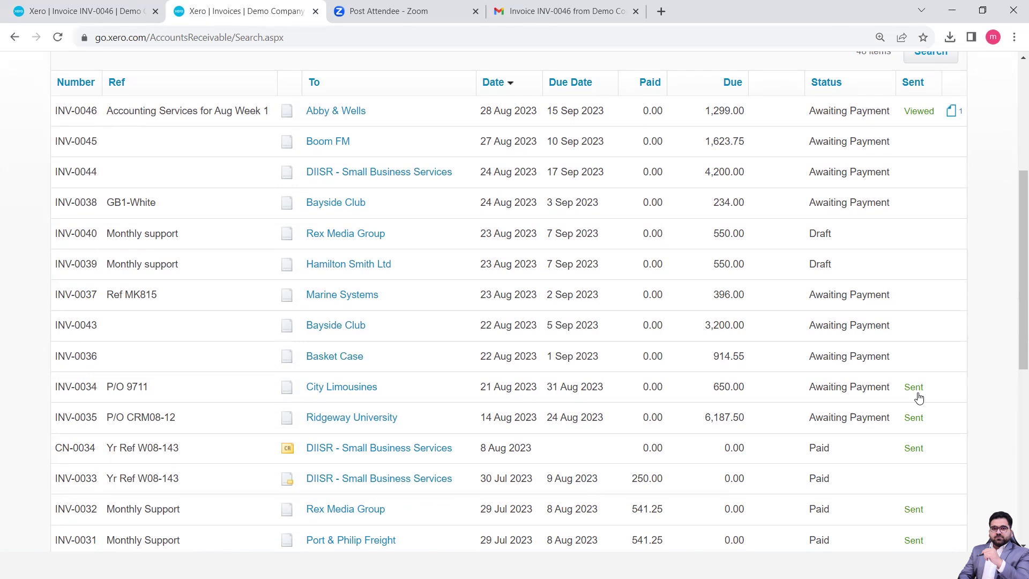
pyautogui.scroll(5, 918, 397)
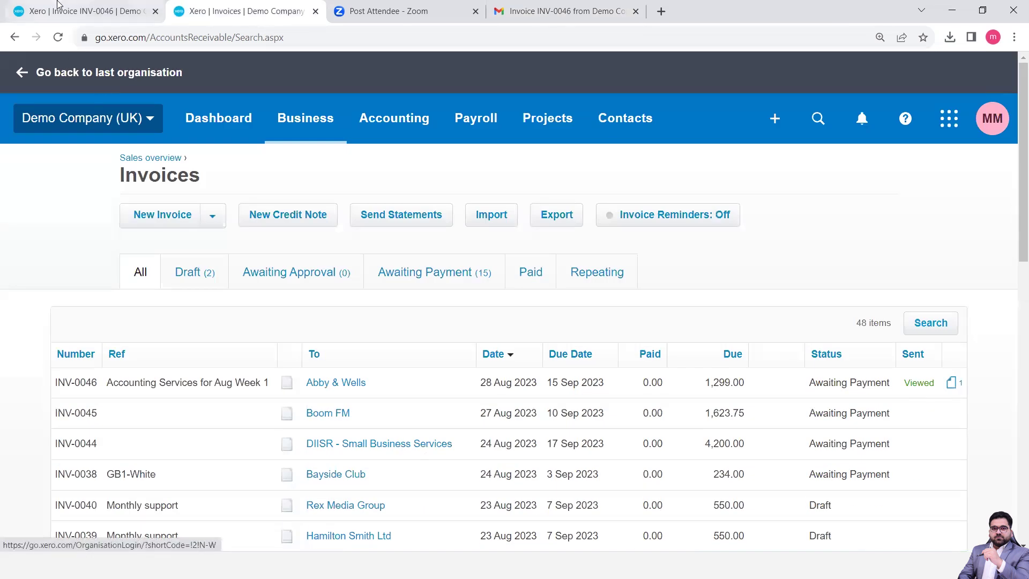
# Go back to the Xero Invoices list through Dashboard > Business > Invoices
pyautogui.click(59, 5)
pyautogui.scroll(-9, 268, 359)
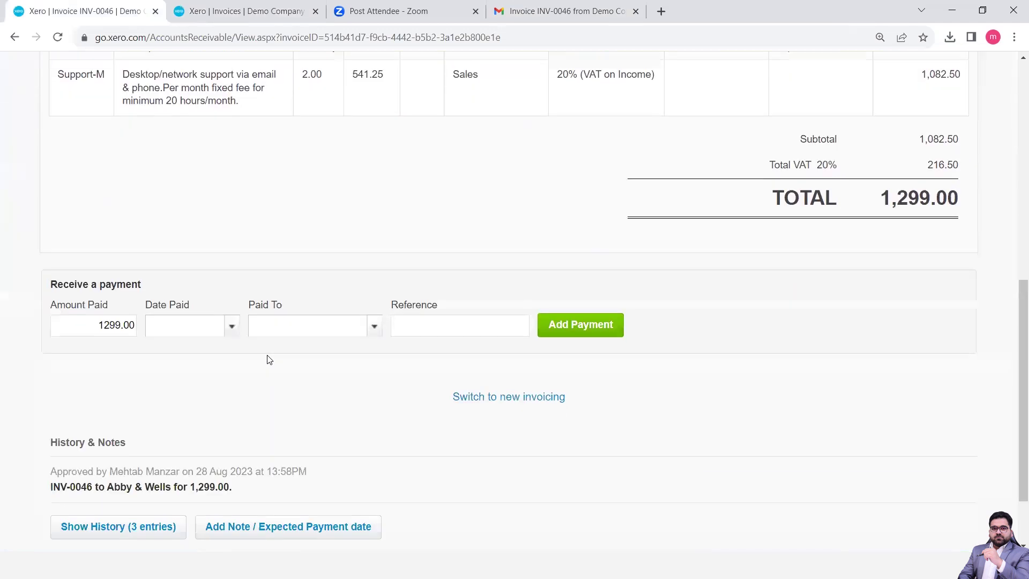
pyautogui.scroll(9, 269, 359)
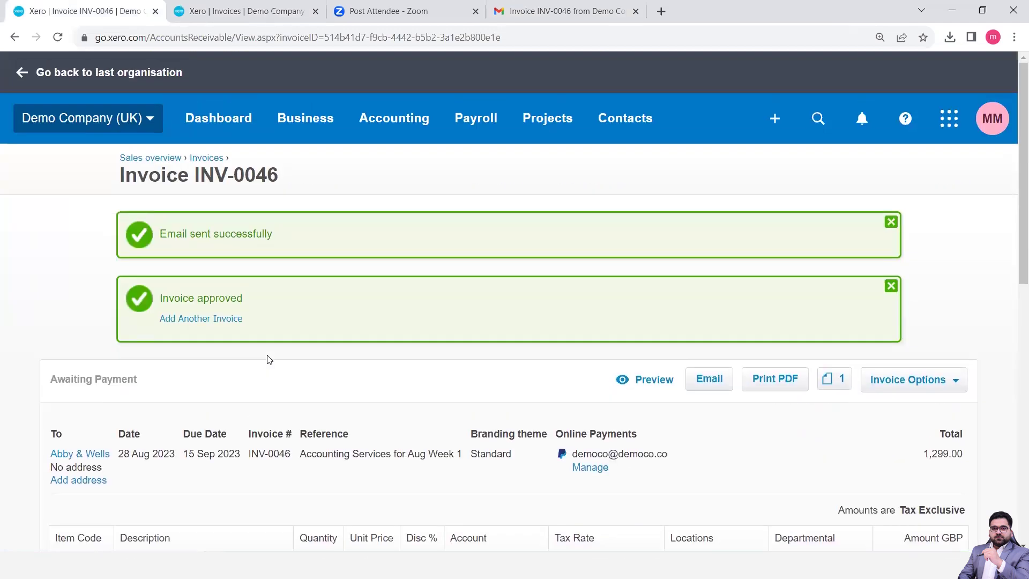
pyautogui.click(209, 122)
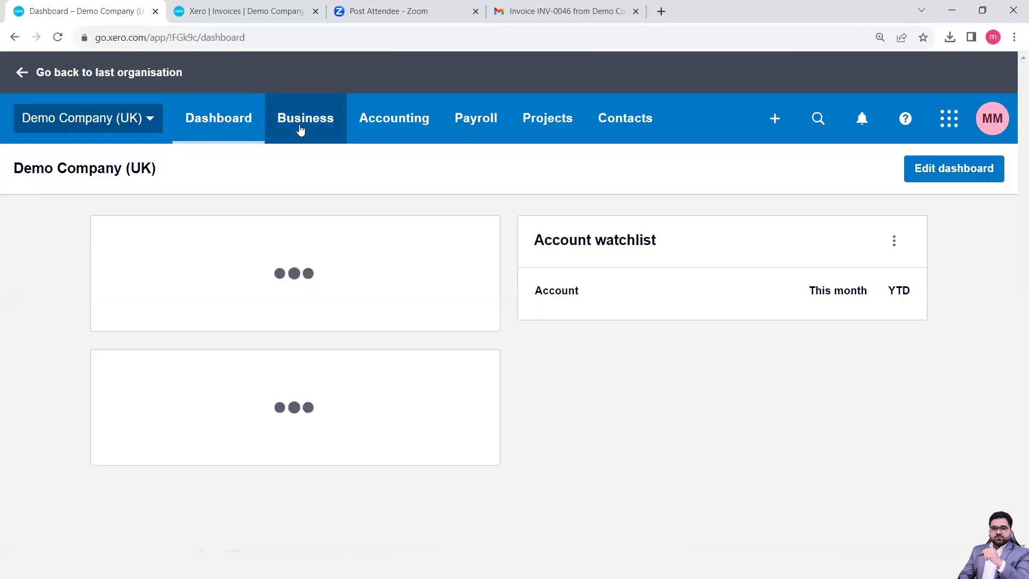
pyautogui.click(300, 129)
pyautogui.click(309, 284)
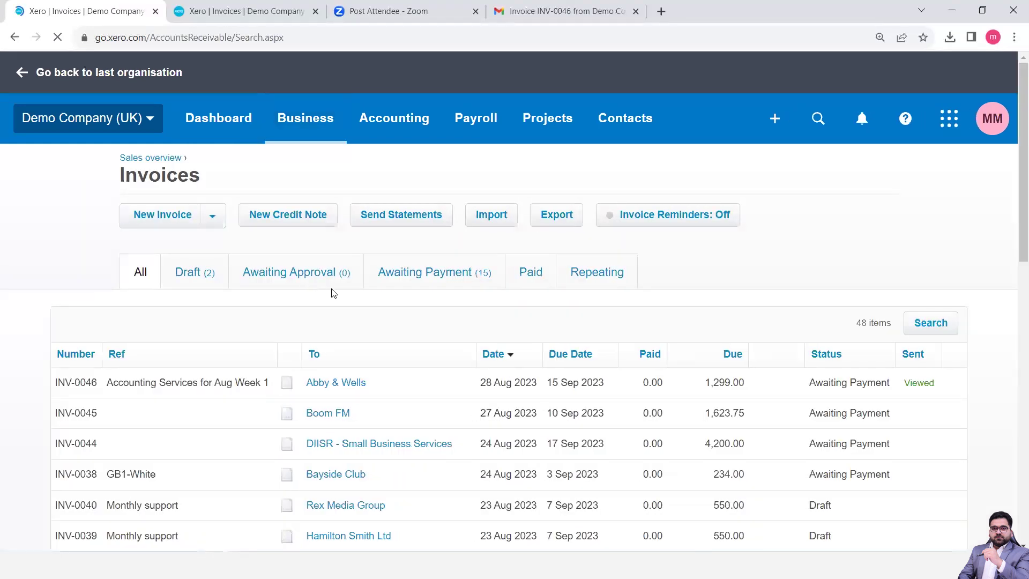
# Open INV-0046, now Sent & viewed, and show its Invoice Options menu
pyautogui.click(248, 386)
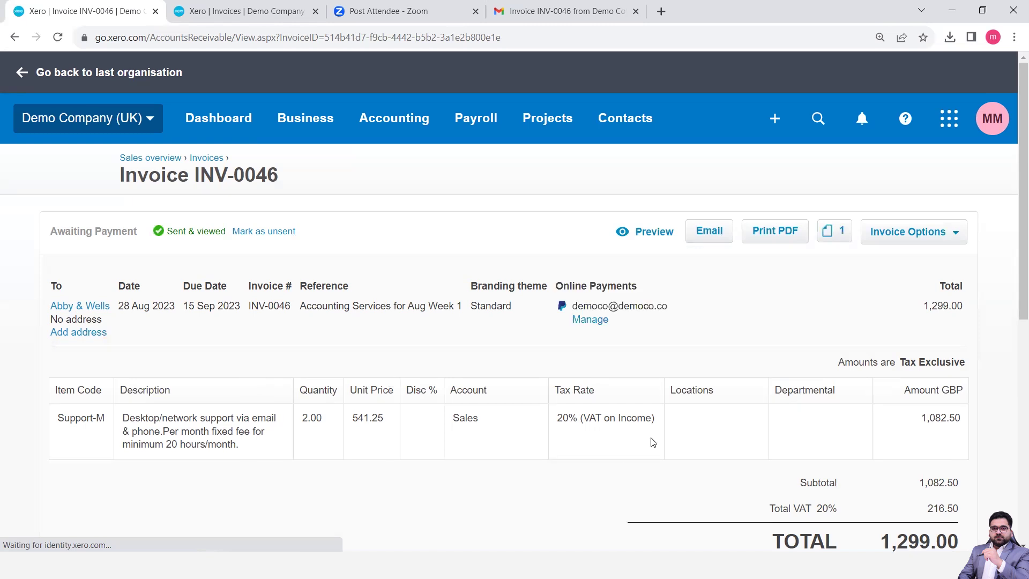
pyautogui.scroll(-5, 656, 437)
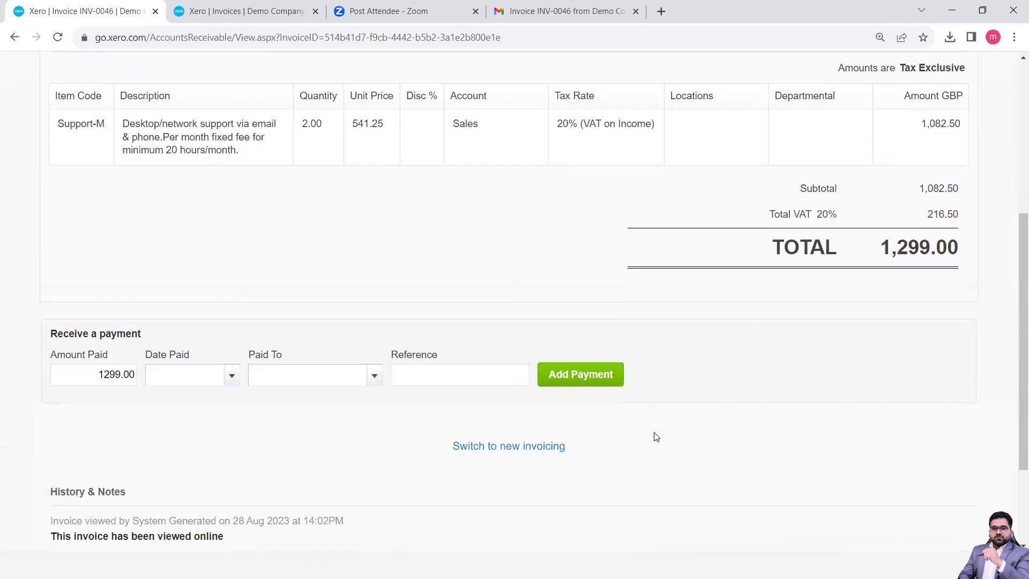
pyautogui.scroll(-3, 654, 435)
pyautogui.scroll(10, 653, 435)
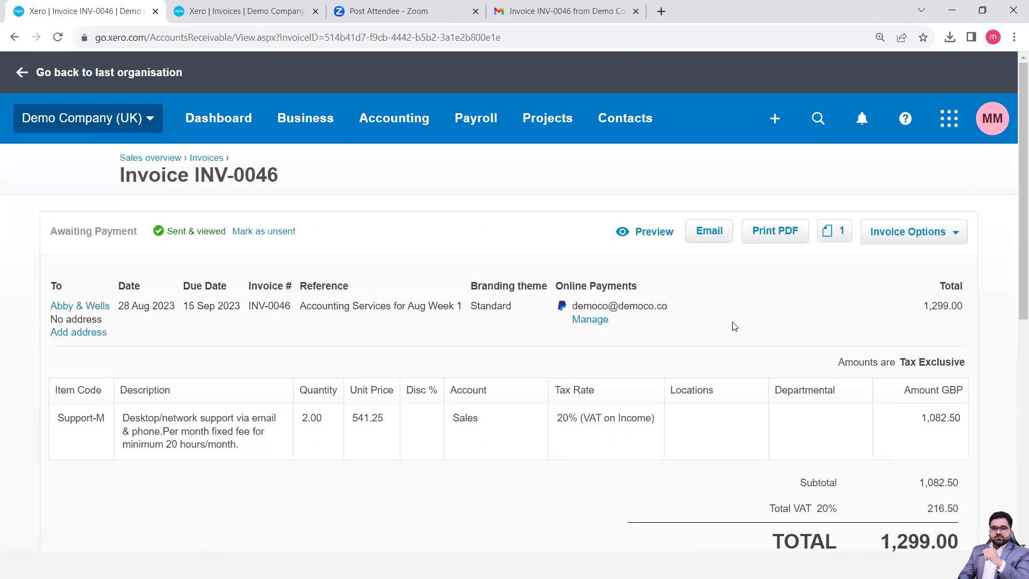
pyautogui.click(895, 241)
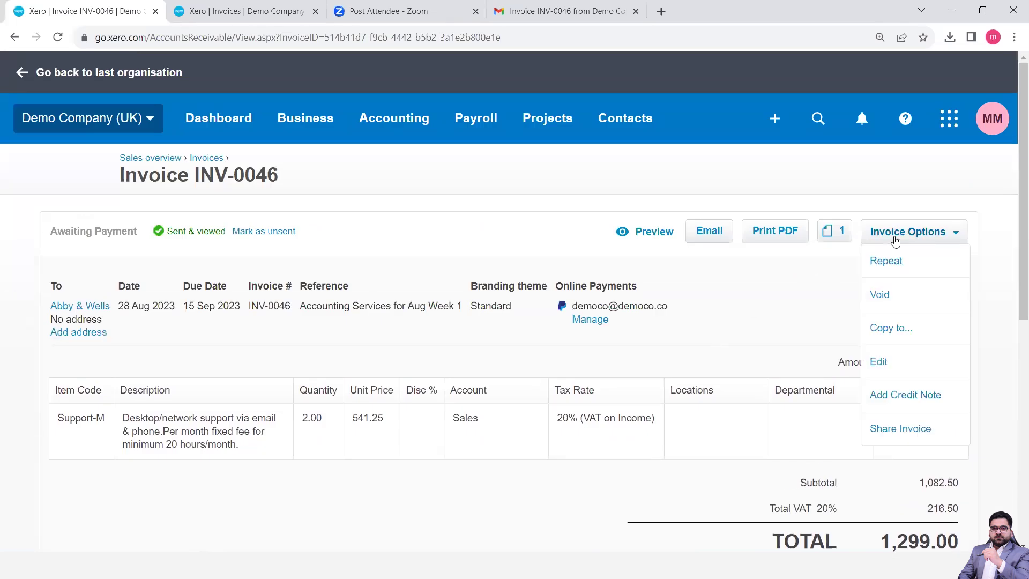